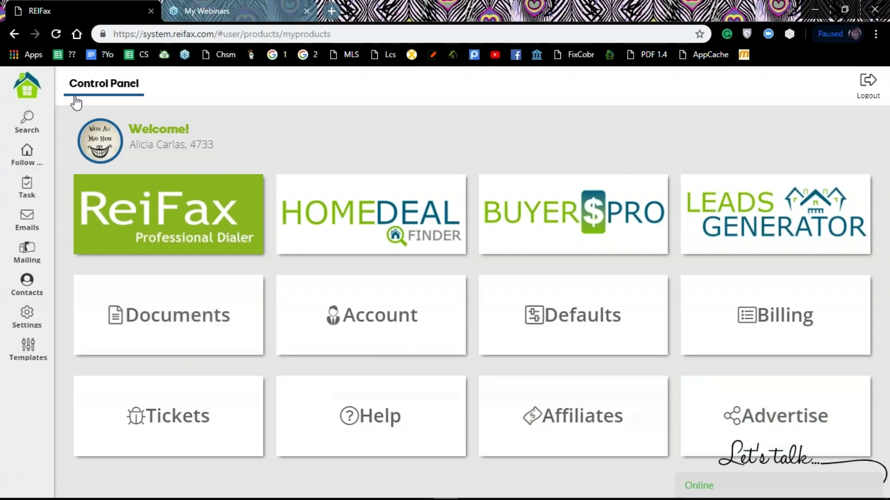
Open the property search form from the control panel
left_click(167, 222)
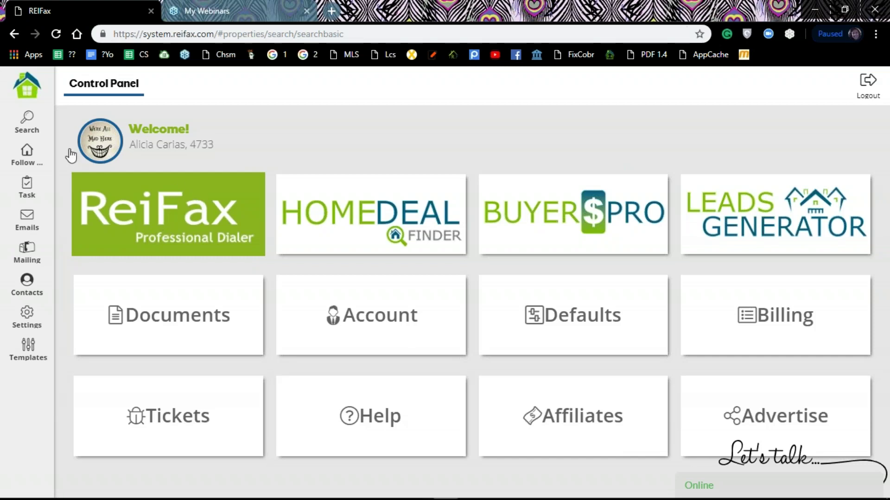
left_click(50, 110)
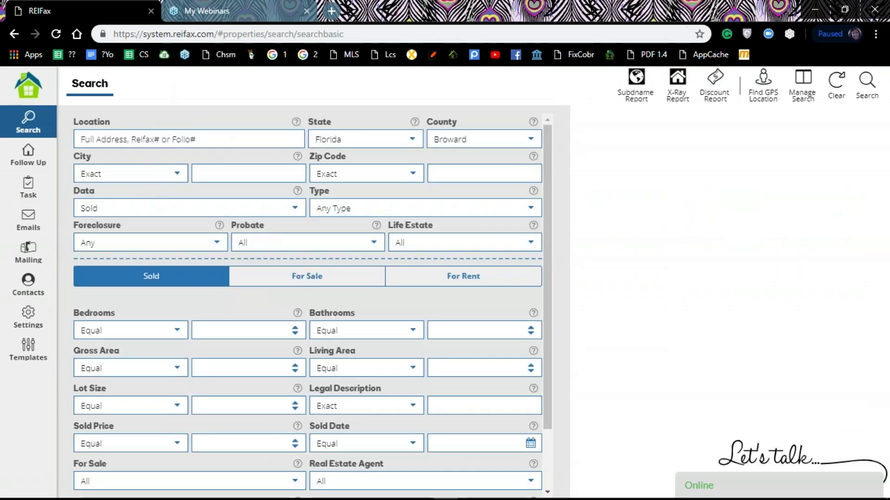
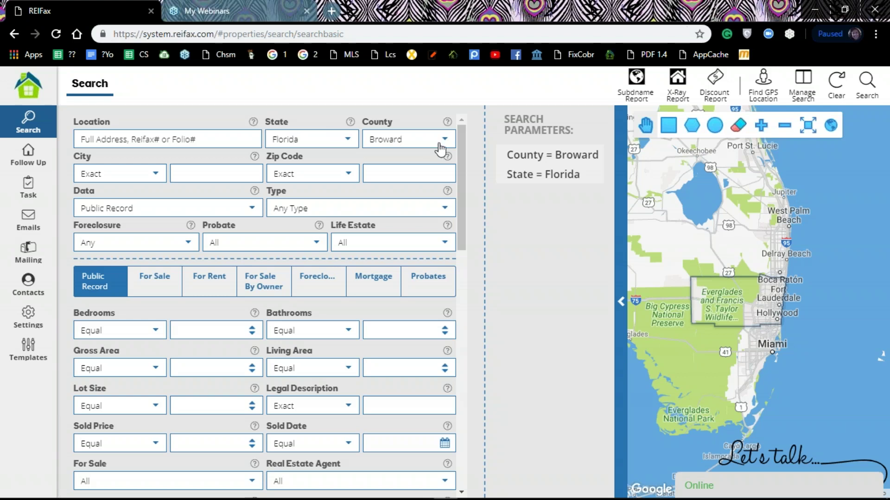
left_click(36, 87)
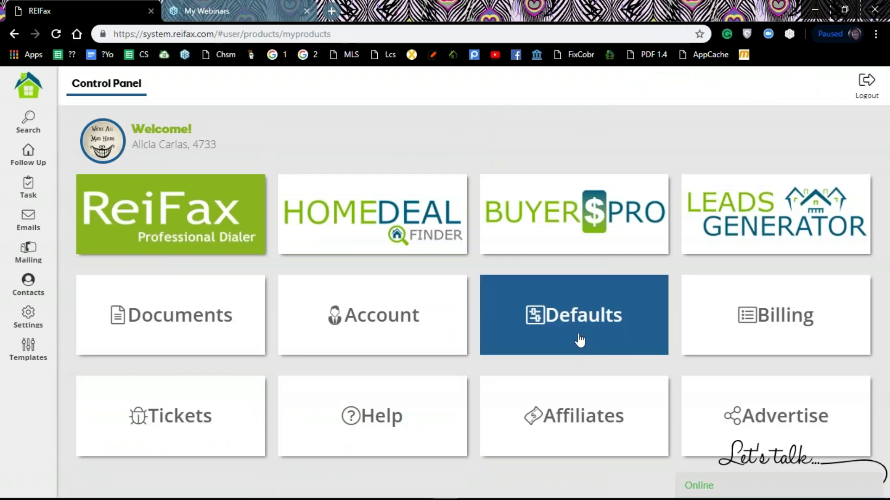
left_click(28, 119)
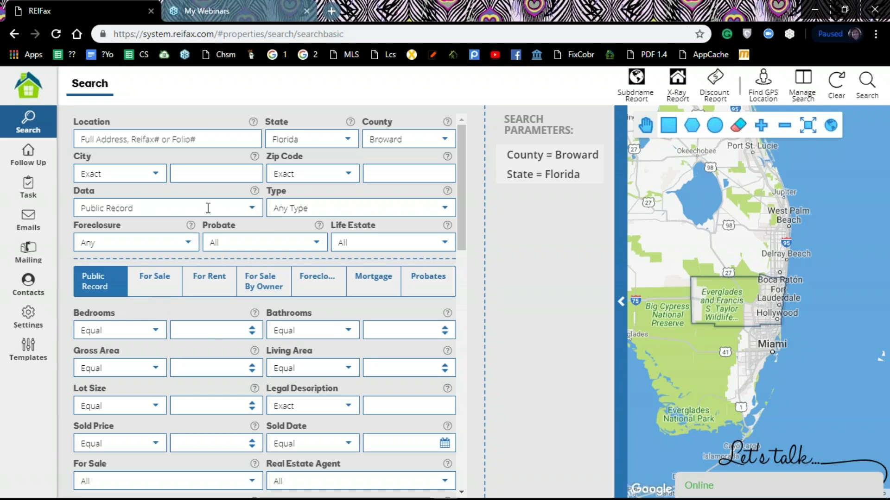
Set the Foreclosure filter to Pre-Foreclosed and the property type to Single Family
left_click(188, 243)
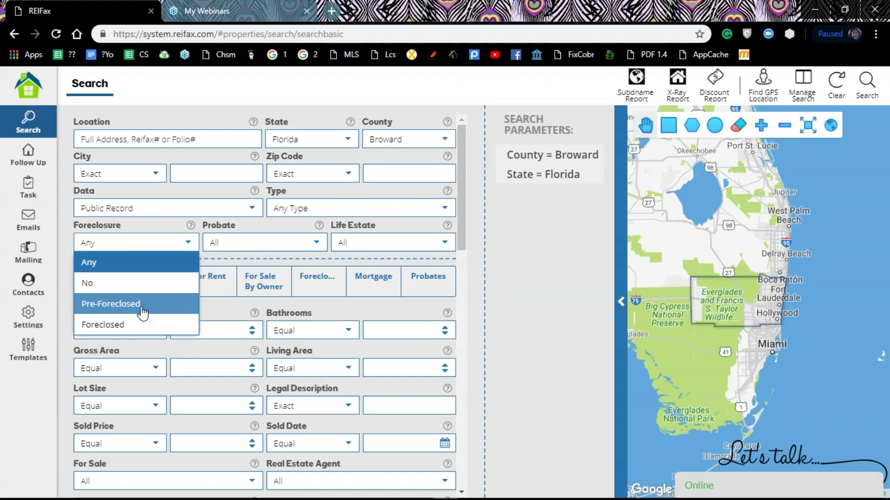
left_click(143, 313)
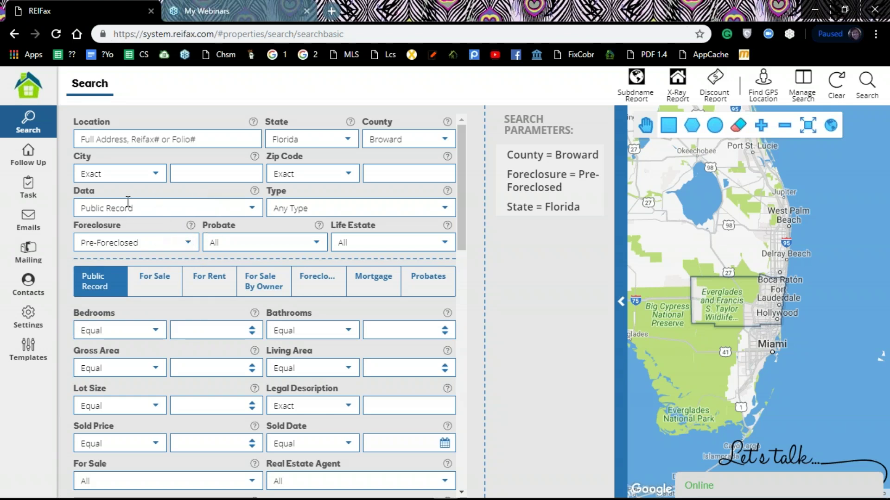
left_click(252, 210)
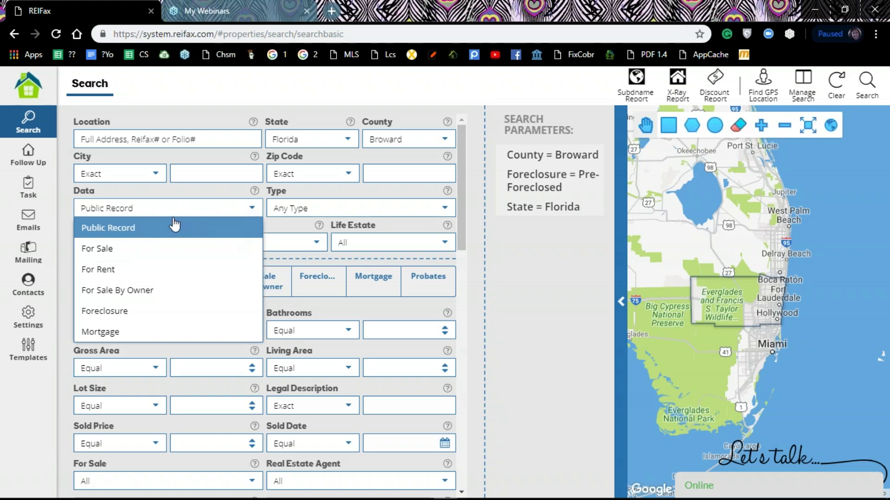
left_click(402, 221)
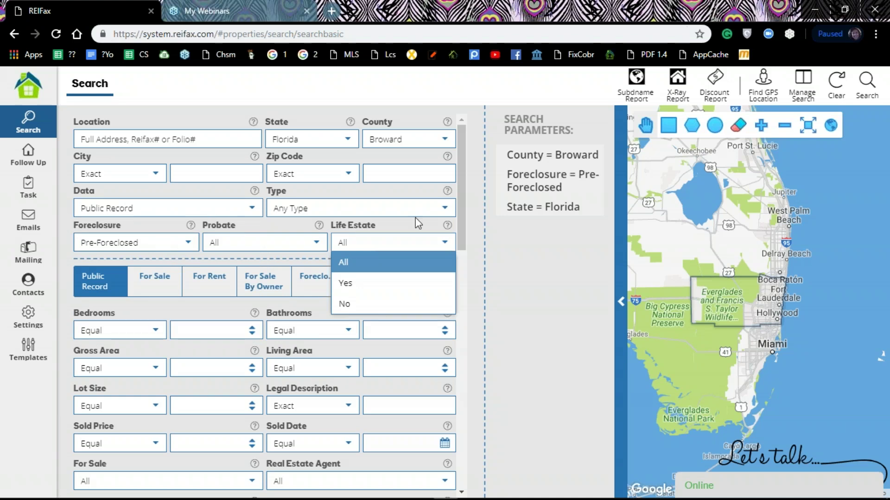
left_click(445, 209)
left_click(445, 210)
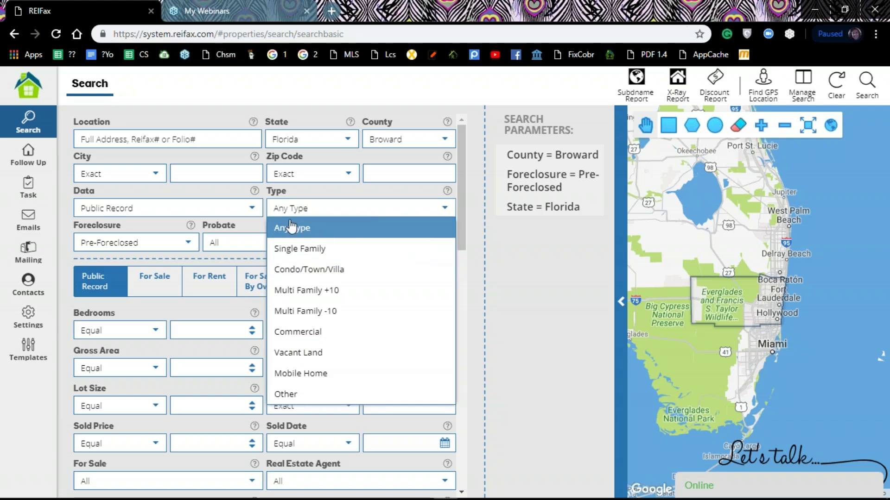
left_click(298, 249)
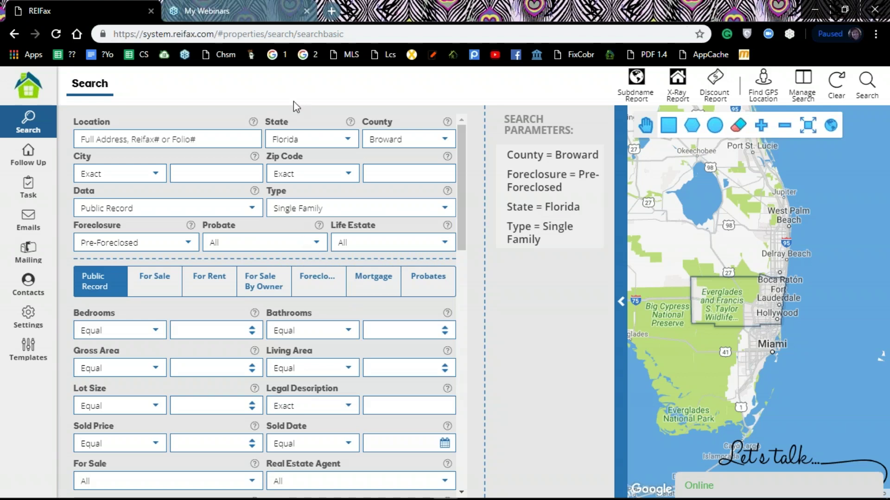
Examine the Probate filter options and compare the For Sale criteria with the Public Record criteria
left_click(315, 246)
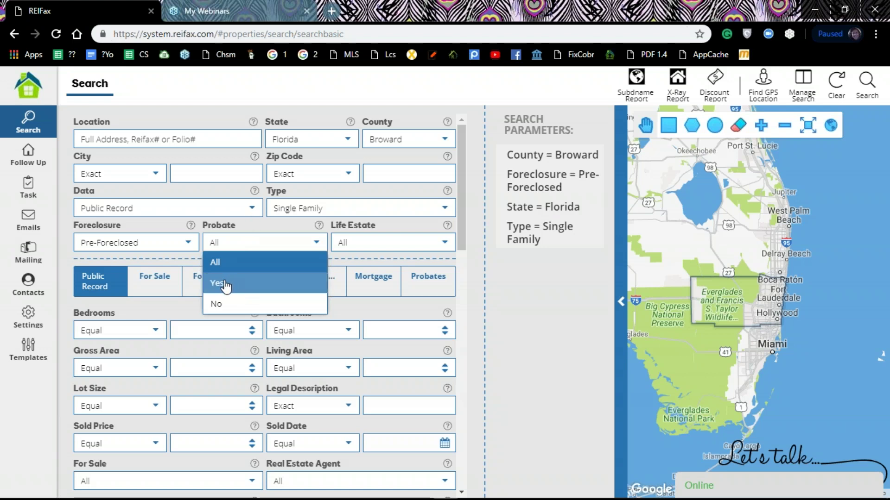
left_click(263, 232)
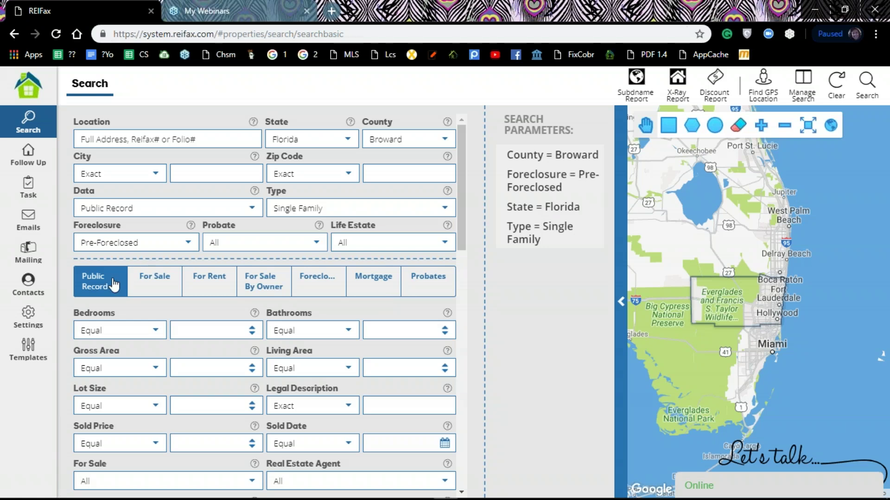
left_click(157, 286)
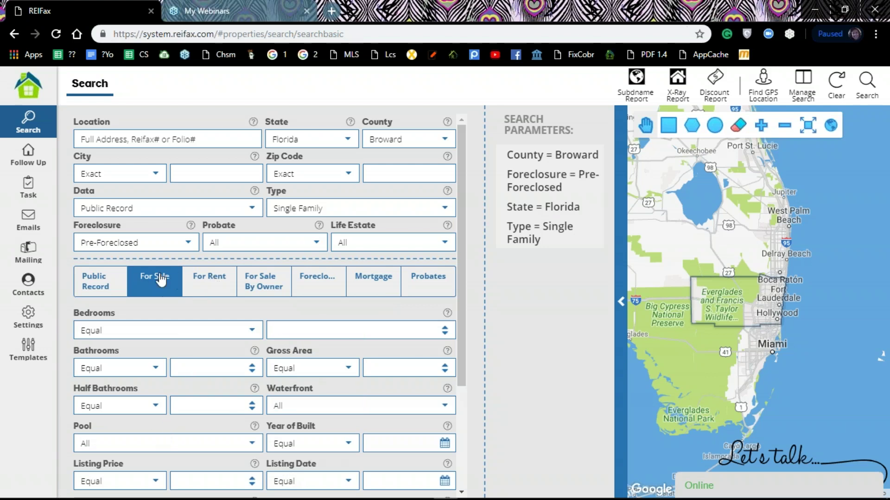
left_click(93, 288)
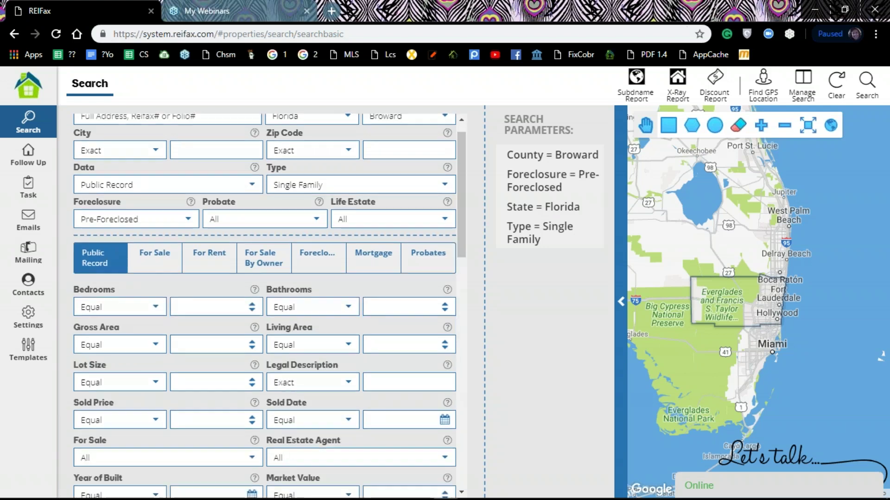
scroll(121, 232, "down", 2)
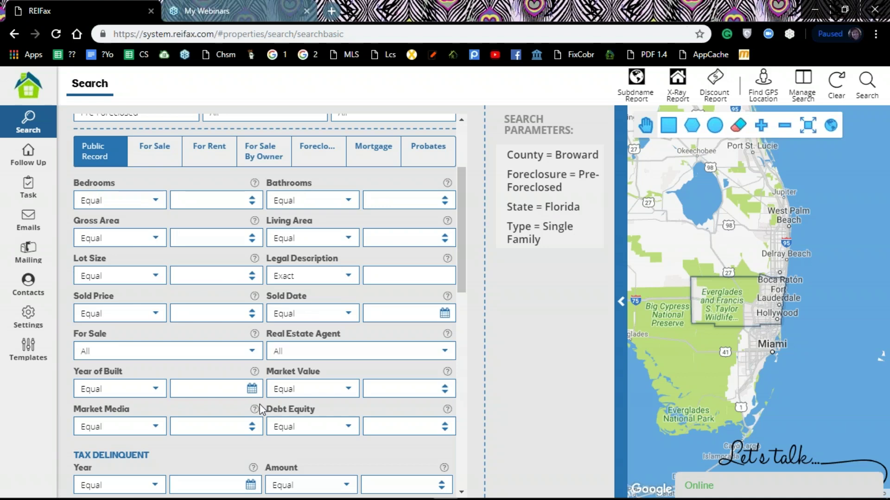
scroll(229, 315, "up", 3)
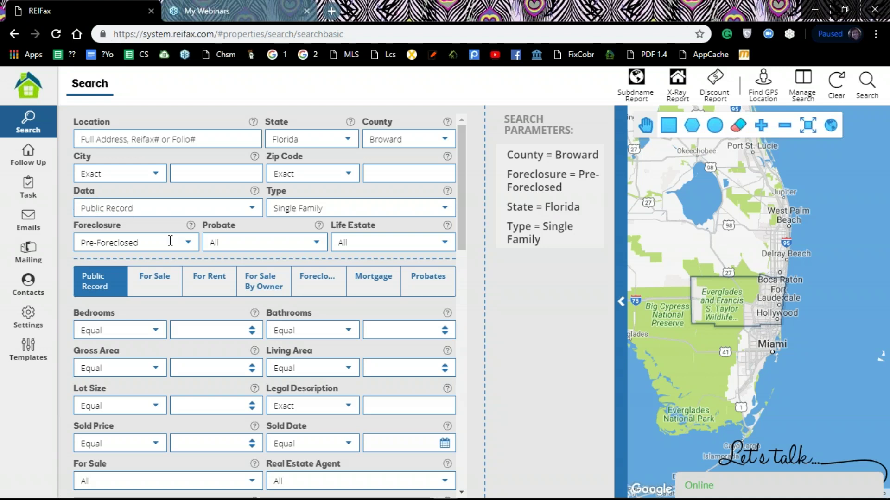
In the Public Record criteria, set For Sale to Yes and Owner Occupied to Yes
scroll(170, 241, "down", 1)
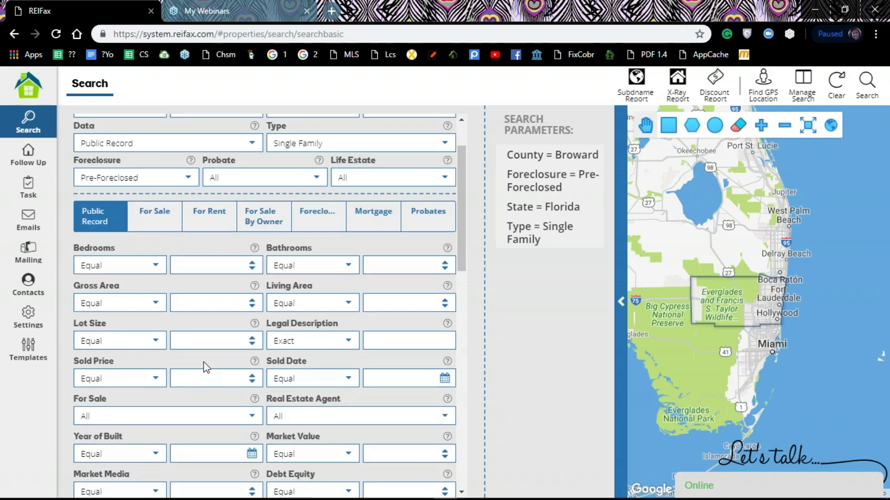
left_click(252, 416)
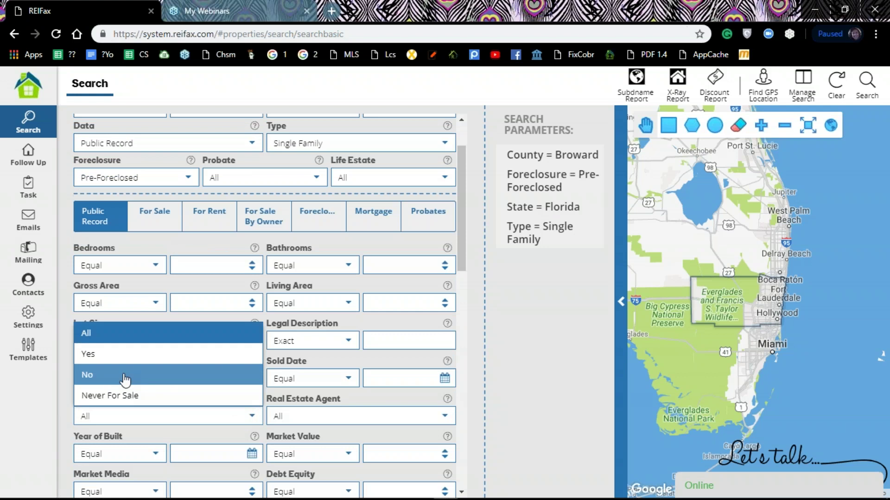
left_click(120, 354)
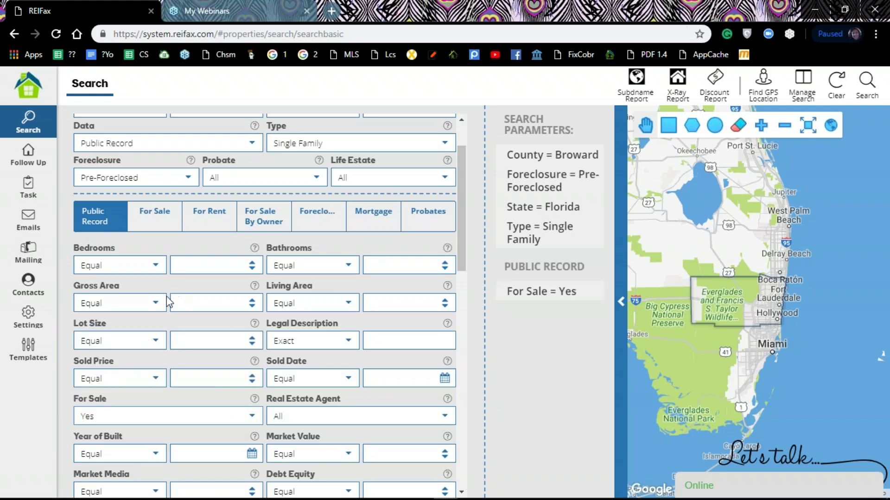
scroll(267, 302, "down", 2)
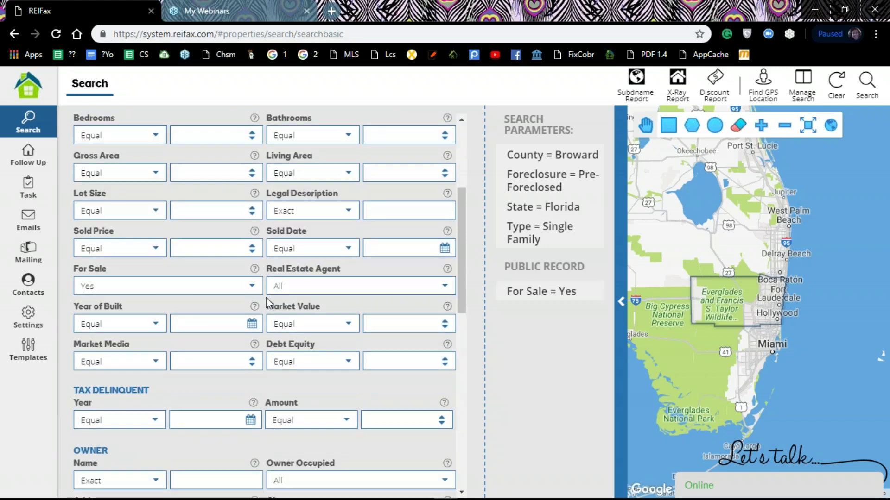
scroll(267, 300, "down", 1)
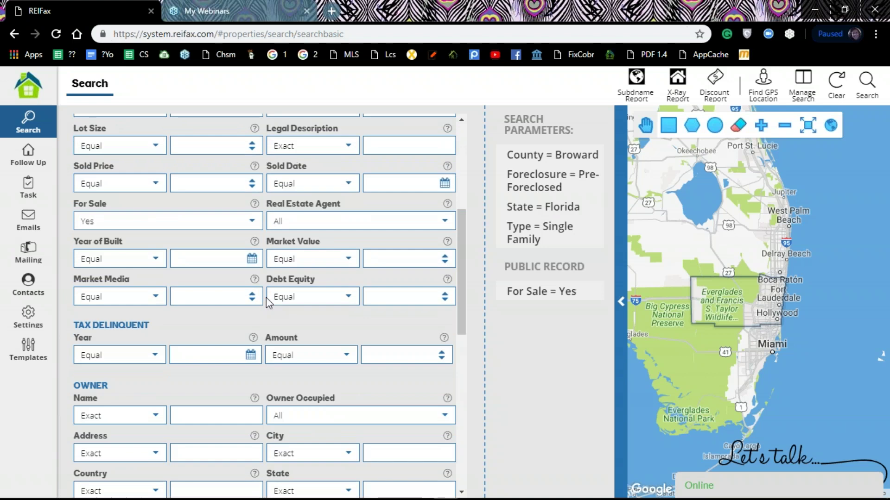
left_click(446, 416)
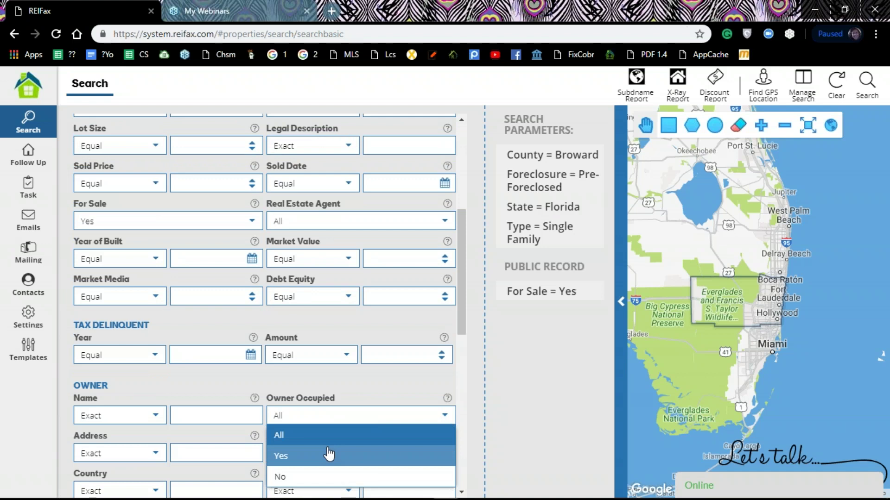
left_click(285, 459)
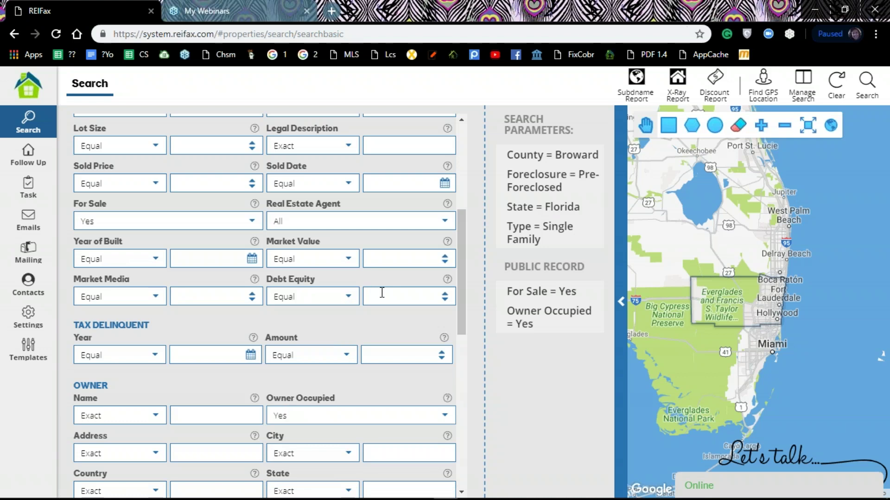
Review the county selection and the Public Record criteria, including the Tax Delinquent and Owner fields
scroll(382, 293, "up", 5)
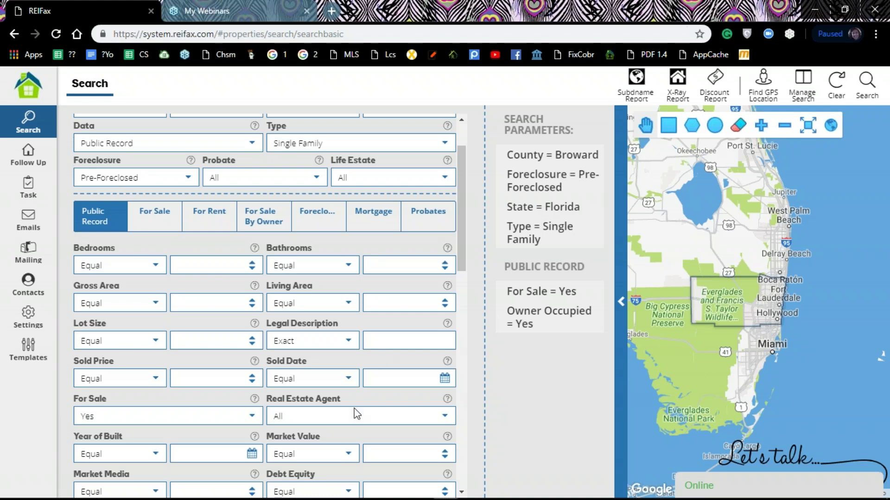
scroll(374, 362, "down", 1)
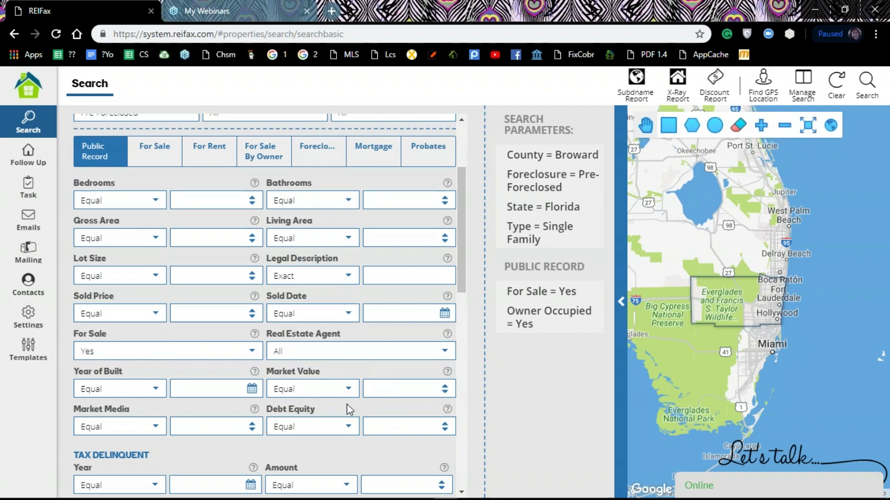
scroll(276, 362, "down", 1)
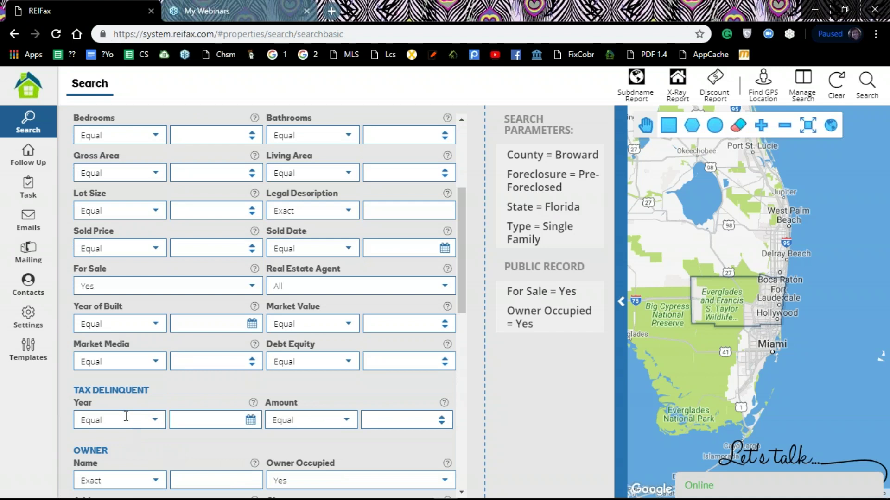
scroll(125, 417, "up", 3)
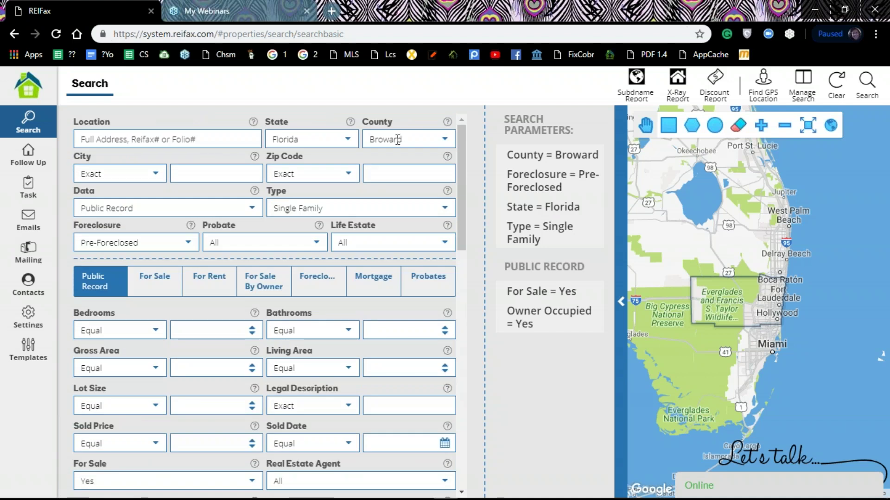
scroll(334, 228, "down", 4)
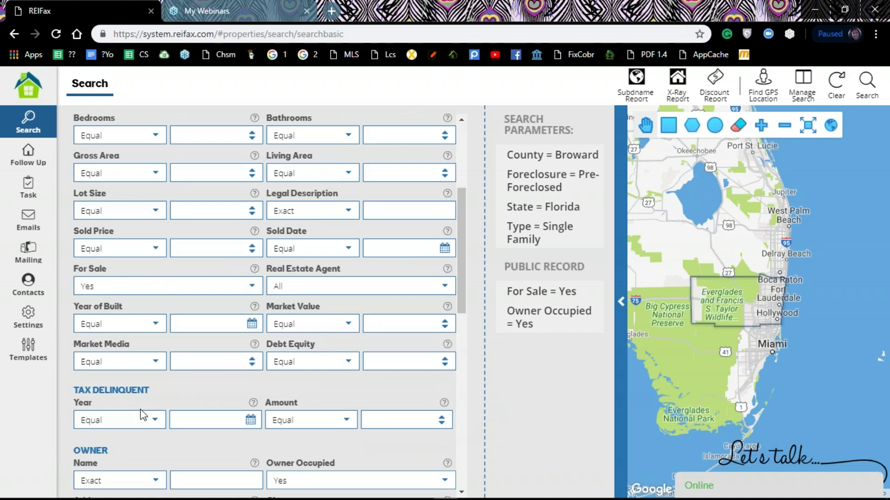
scroll(211, 354, "down", 3)
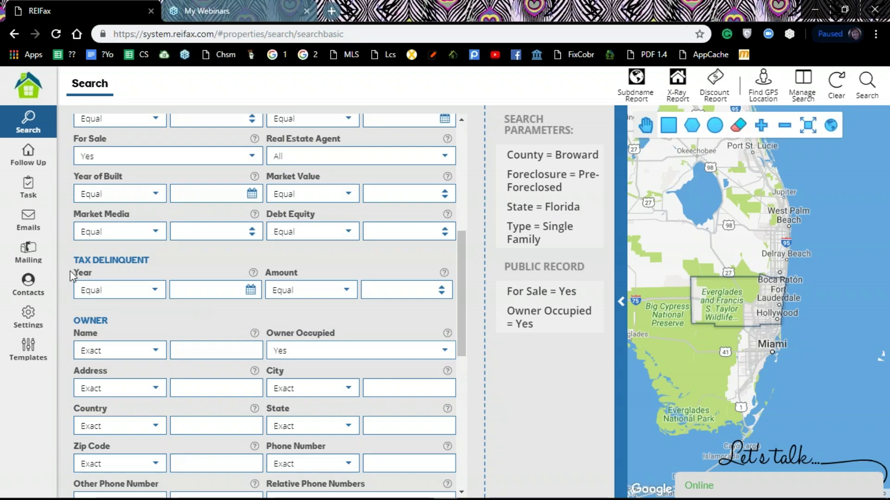
scroll(229, 321, "up", 7)
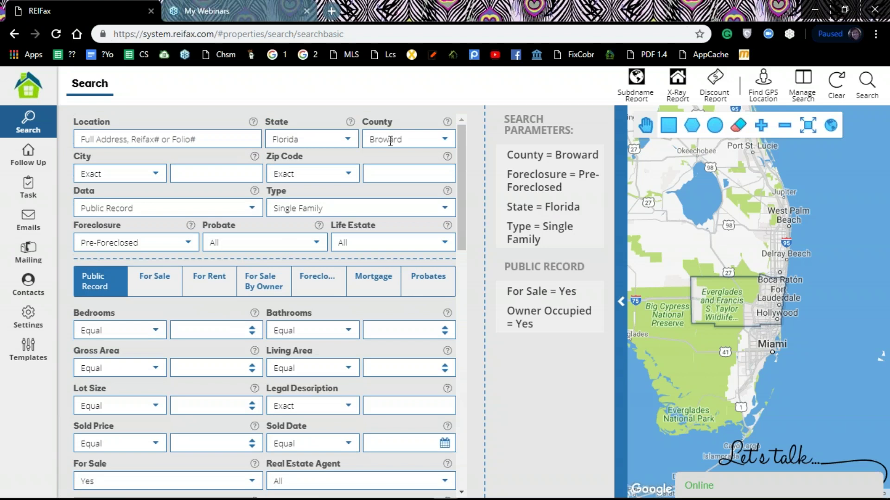
scroll(410, 141, "down", 5)
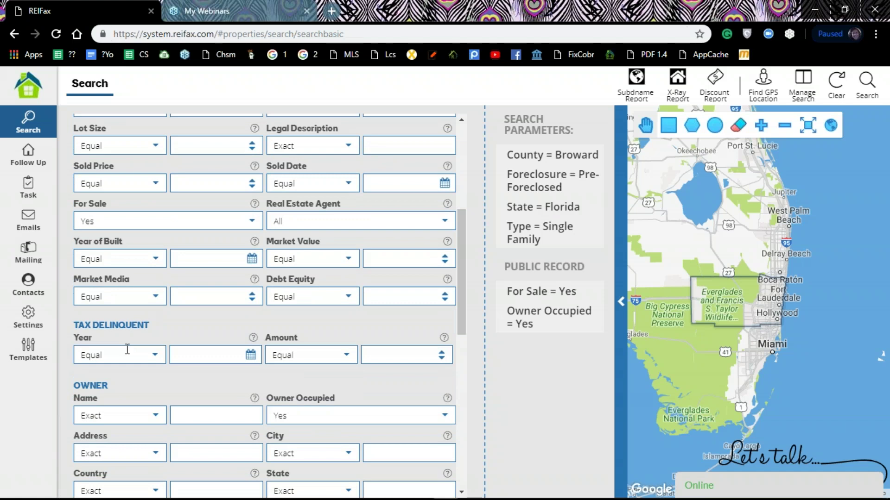
In the Public Record criteria, set Market Value to Between 100000 and 400000
scroll(127, 350, "up", 3)
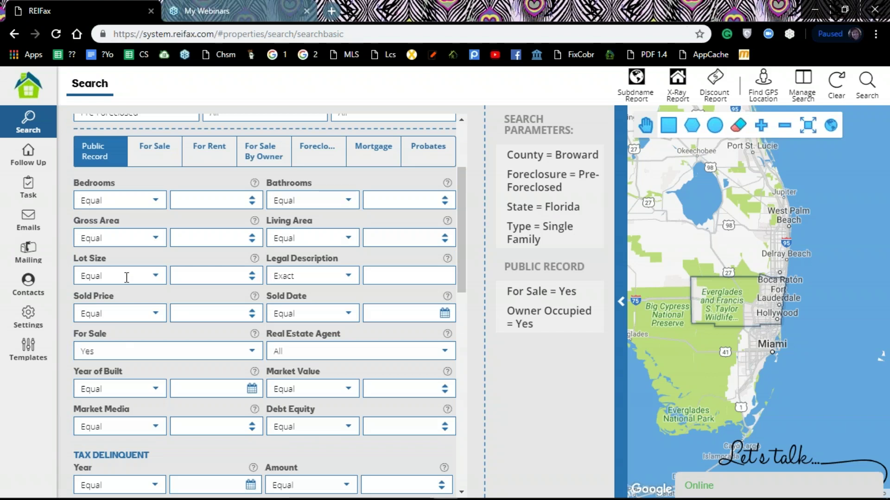
left_click(349, 390)
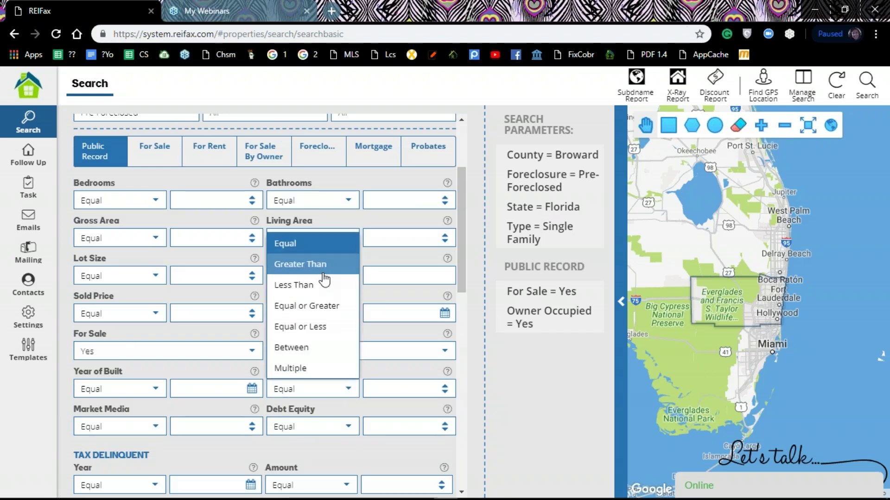
left_click(298, 354)
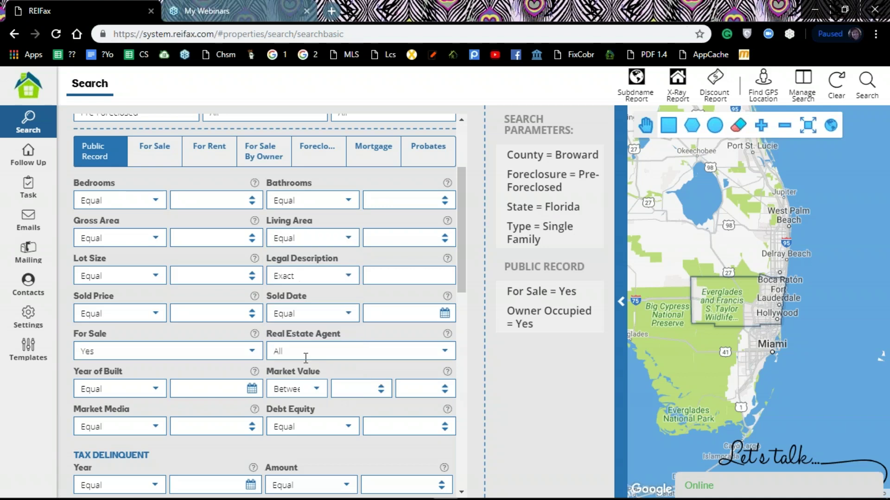
left_click(363, 389)
type("1")
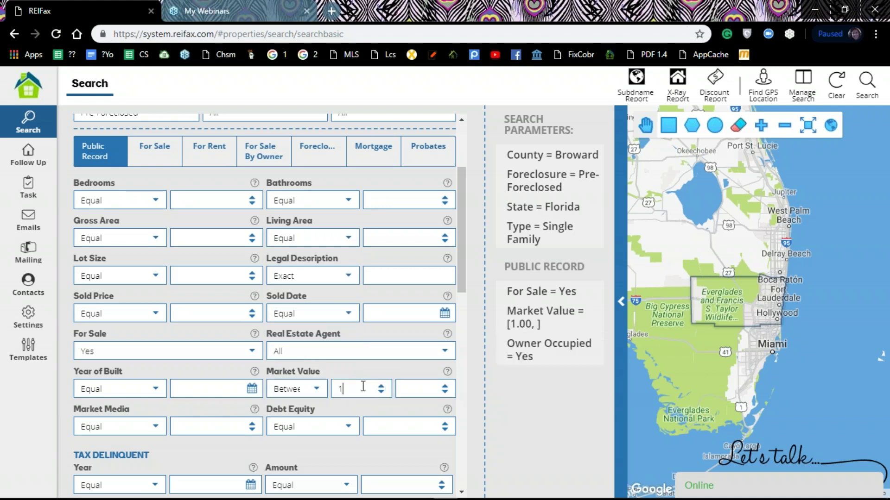
type("0000000")
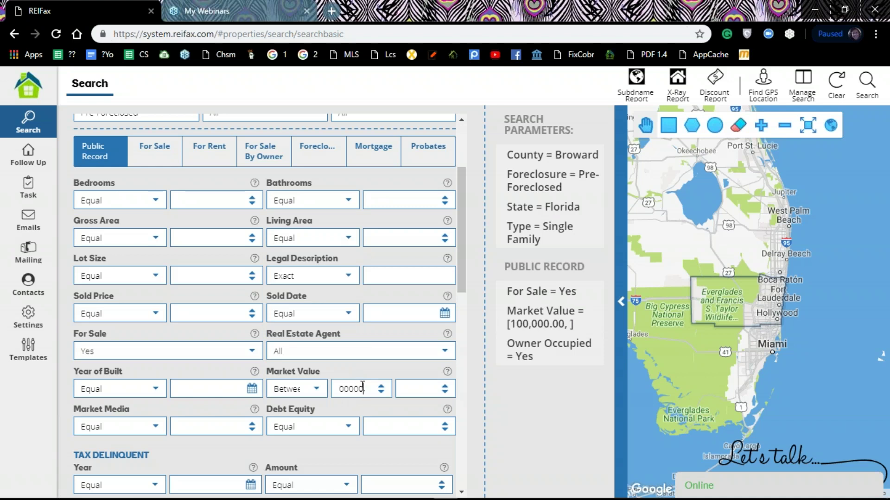
left_click(417, 387)
type("44")
key("BackSpace")
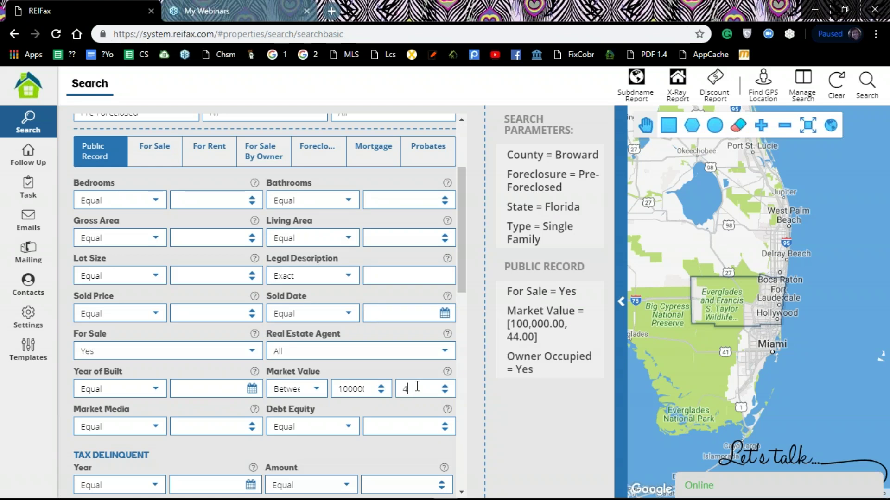
type("0")
type("0000")
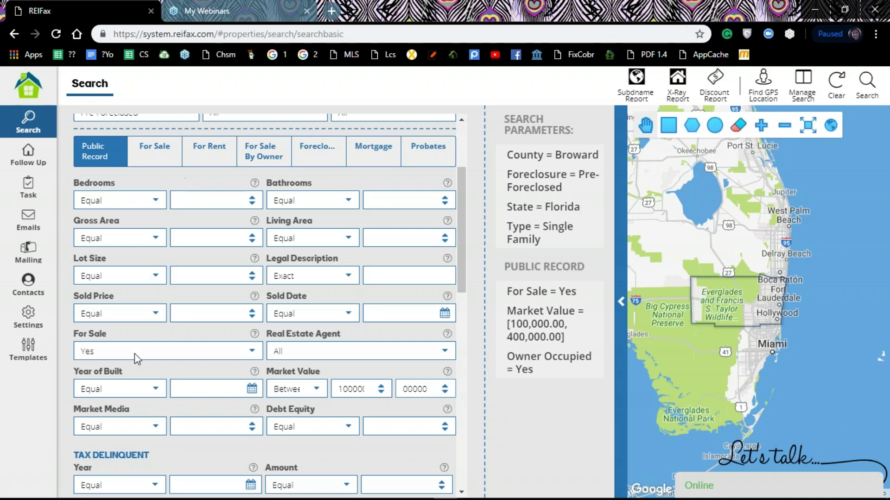
In the For Sale criteria, set DOM to Greater Than 30
mouse_move(548, 244)
scroll(110, 376, "down", 7)
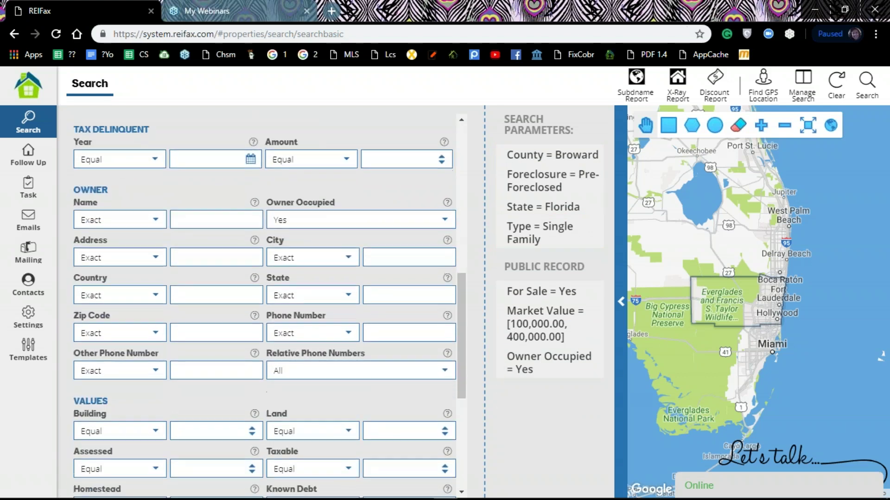
scroll(264, 301, "down", 2)
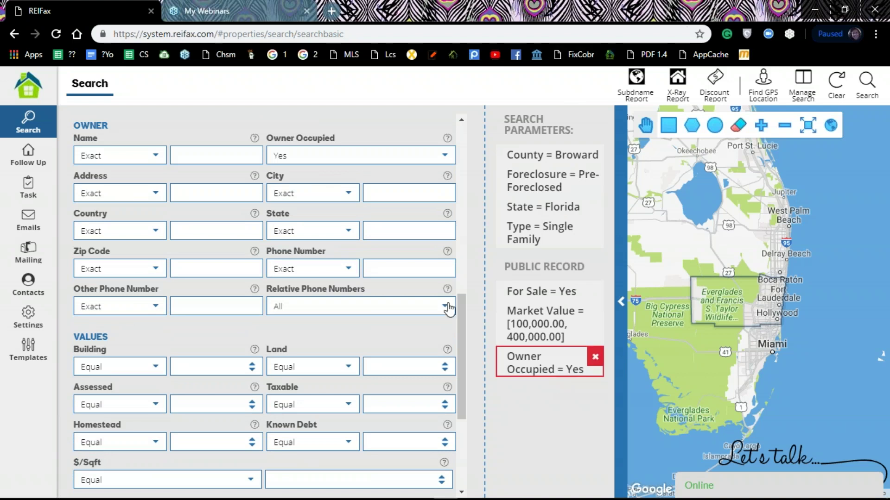
scroll(242, 209, "up", 10)
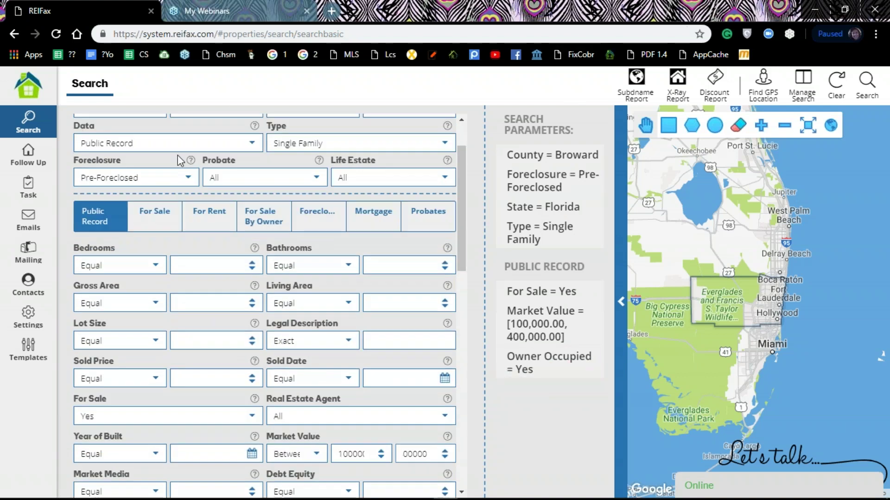
left_click(149, 217)
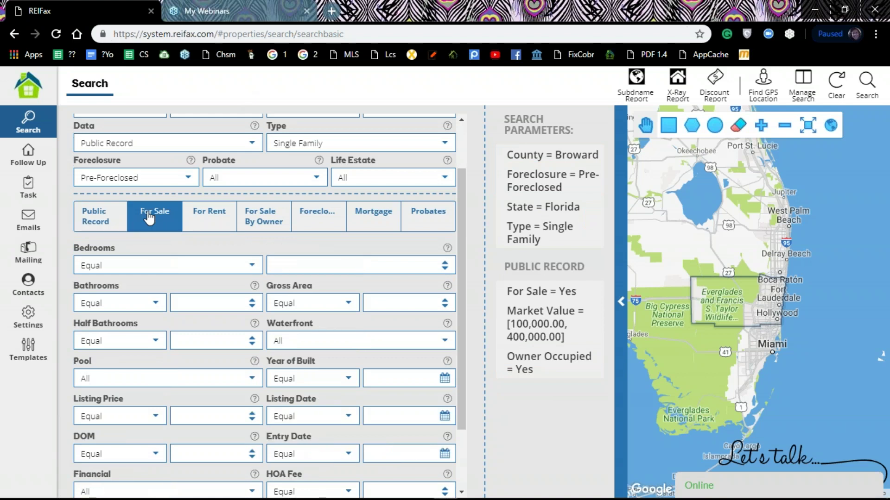
scroll(157, 236, "down", 2)
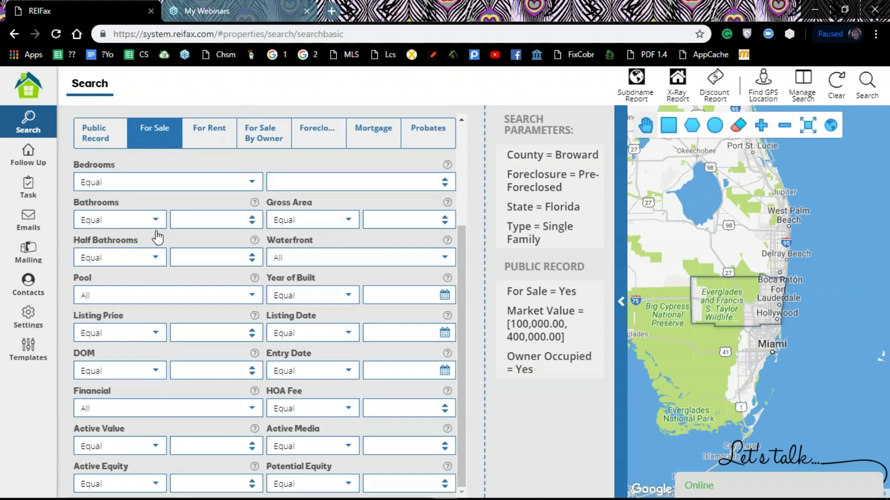
left_click(156, 373)
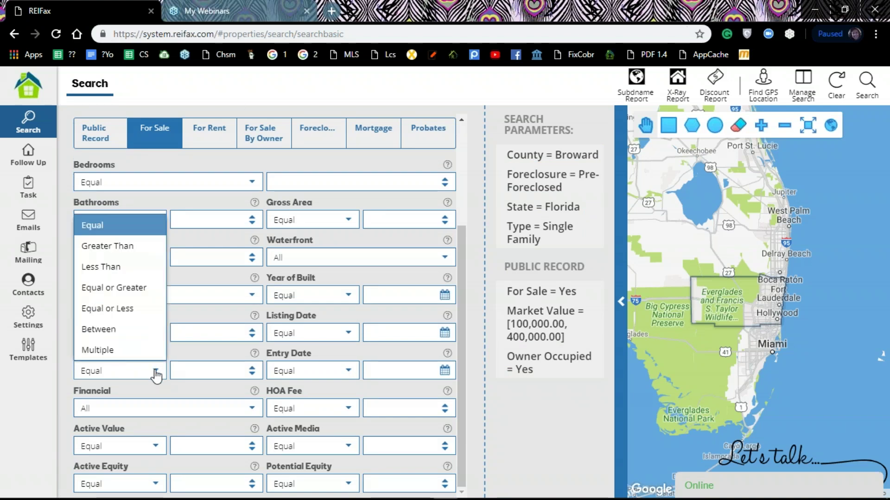
left_click(116, 253)
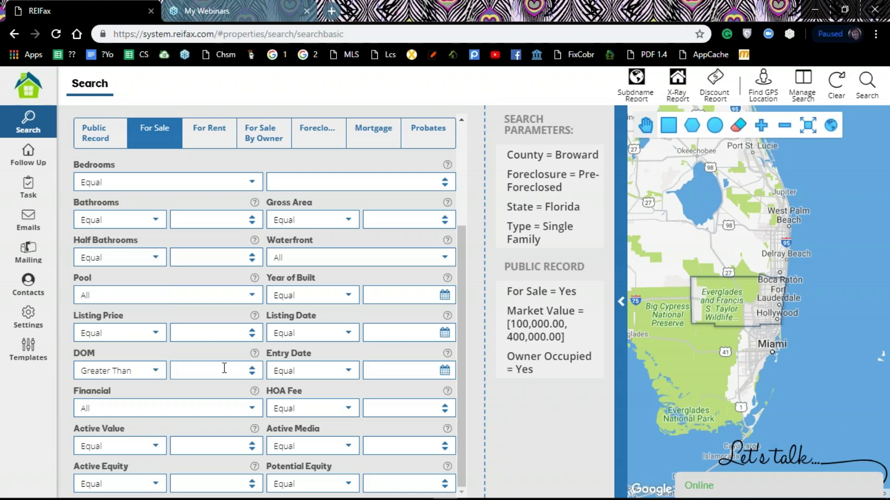
type("30")
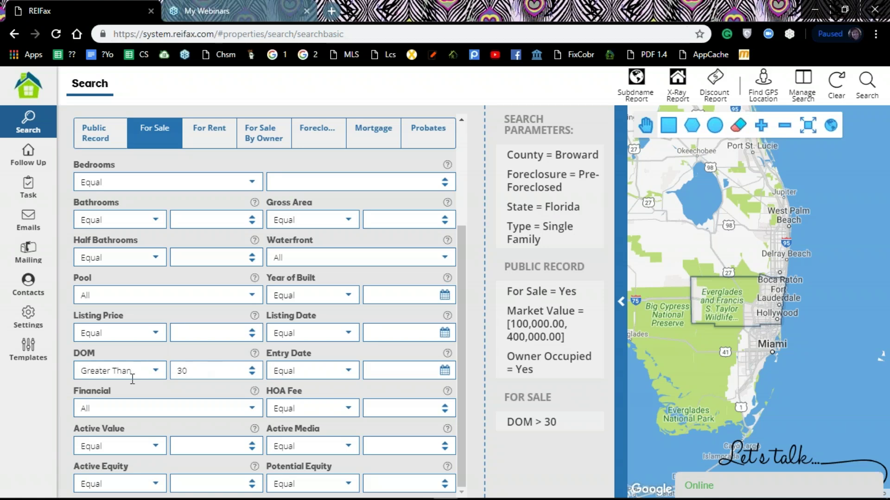
Raise the DOM threshold in the For Sale criteria to 90, keeping the Greater Than operator
key("BackSpace")
key("BackSpace")
type("90")
left_click(156, 371)
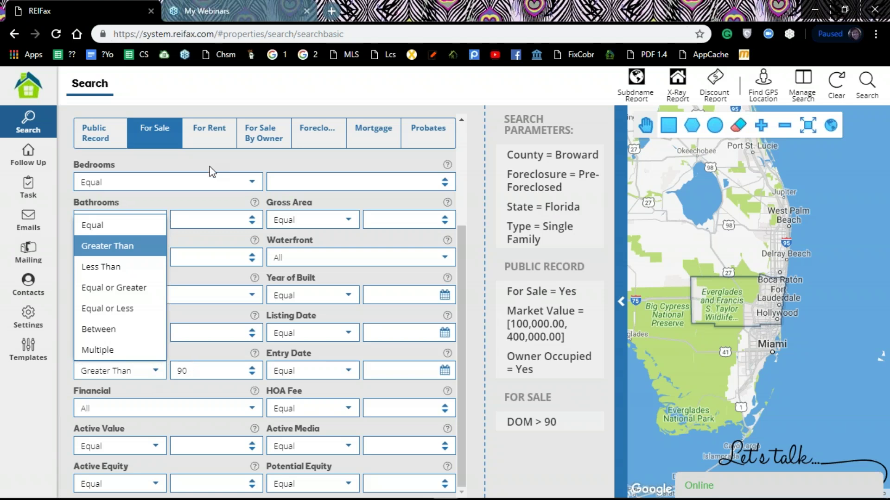
left_click(223, 206)
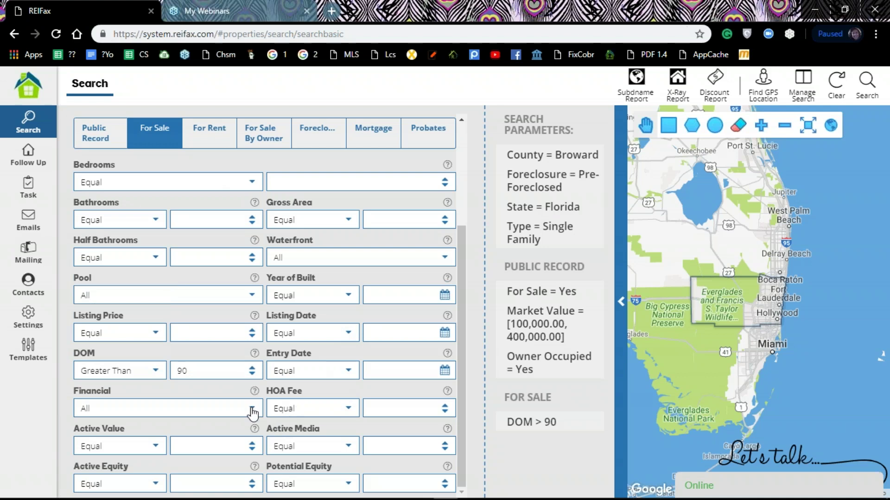
Examine the Financial options in the For Sale criteria and compare the For Rent, For Sale By Owner and Public Record criteria
left_click(107, 409)
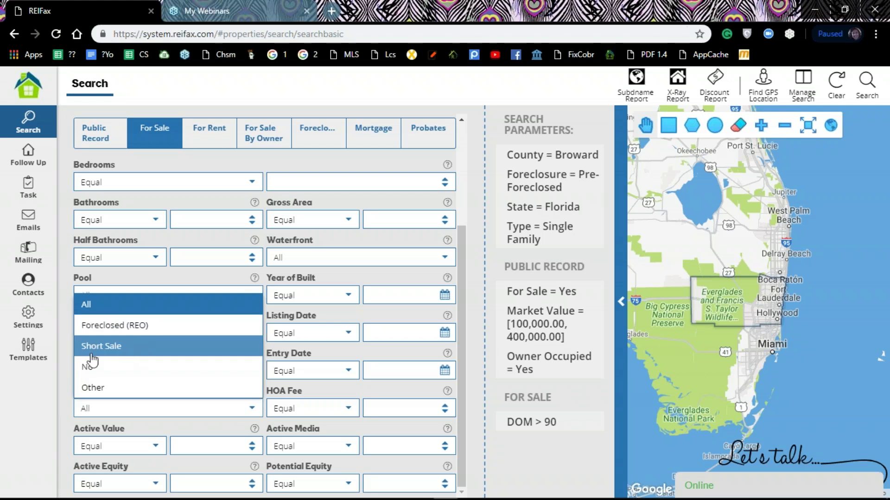
left_click(64, 366)
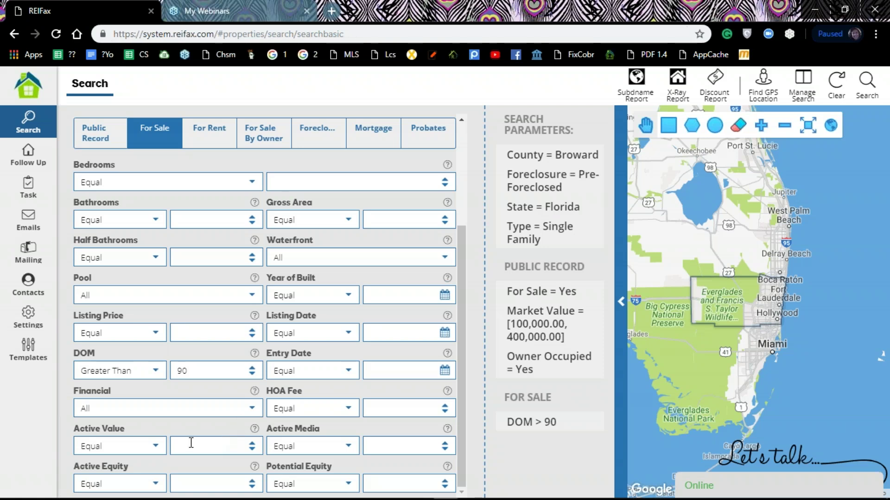
scroll(361, 310, "up", 4)
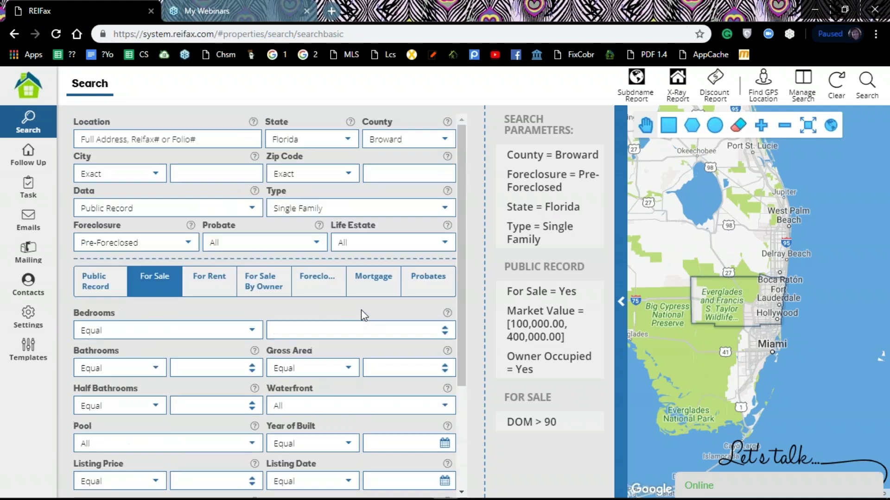
left_click(209, 279)
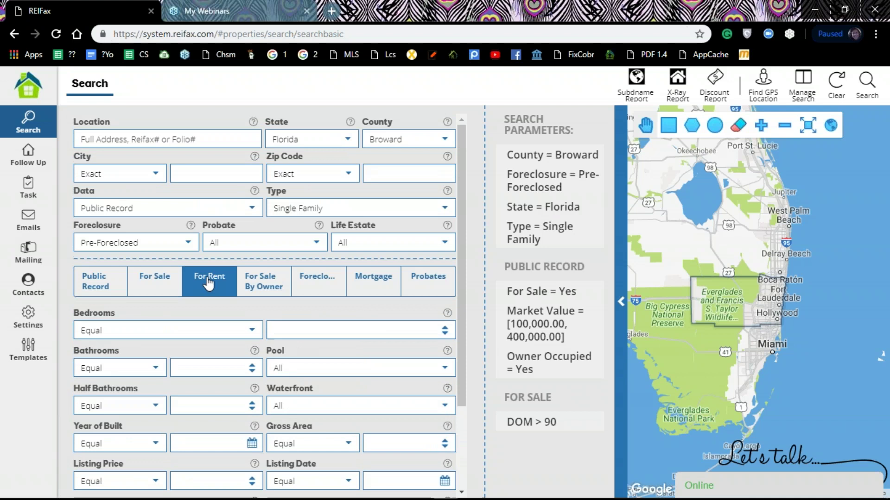
scroll(209, 280, "down", 3)
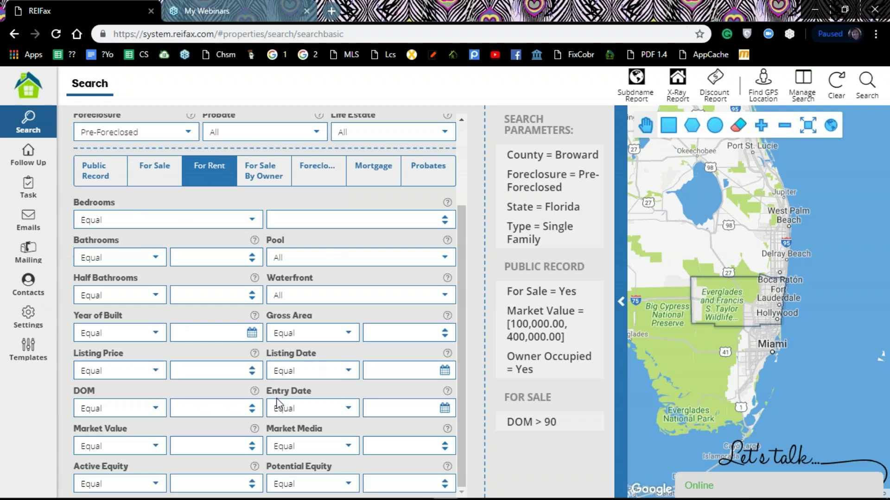
left_click(262, 177)
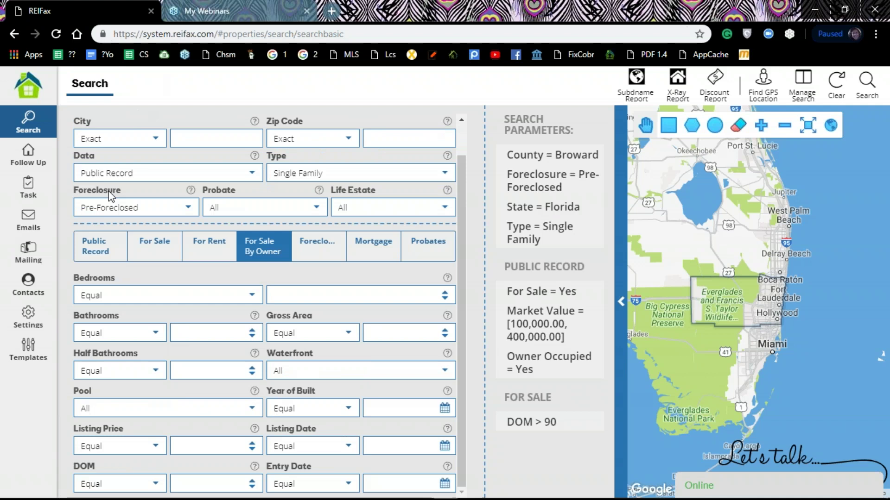
left_click(96, 256)
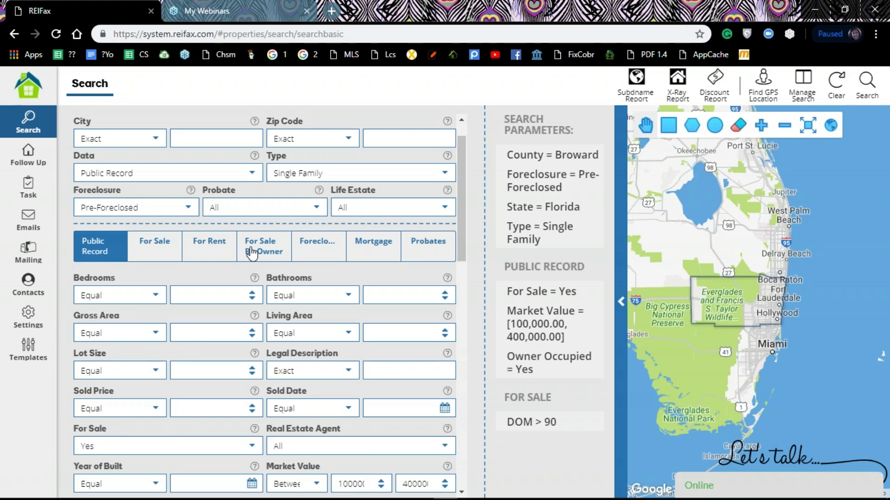
left_click(268, 252)
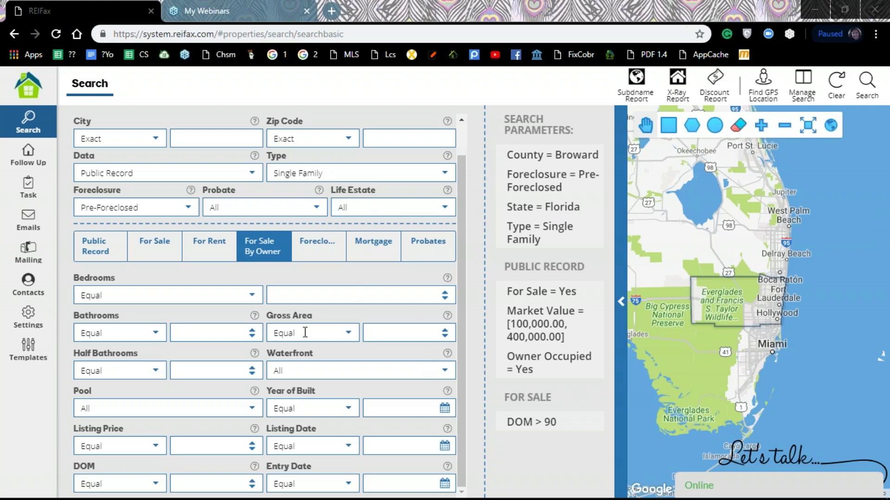
left_click(154, 250)
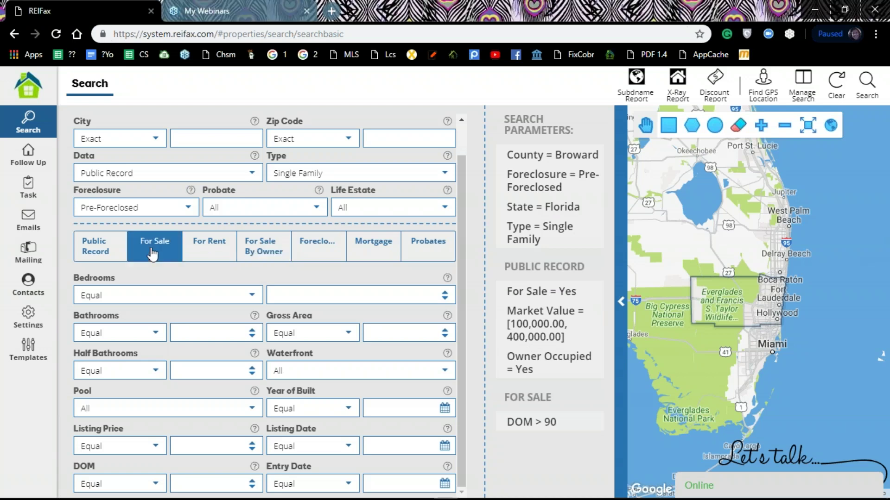
scroll(220, 287, "down", 3)
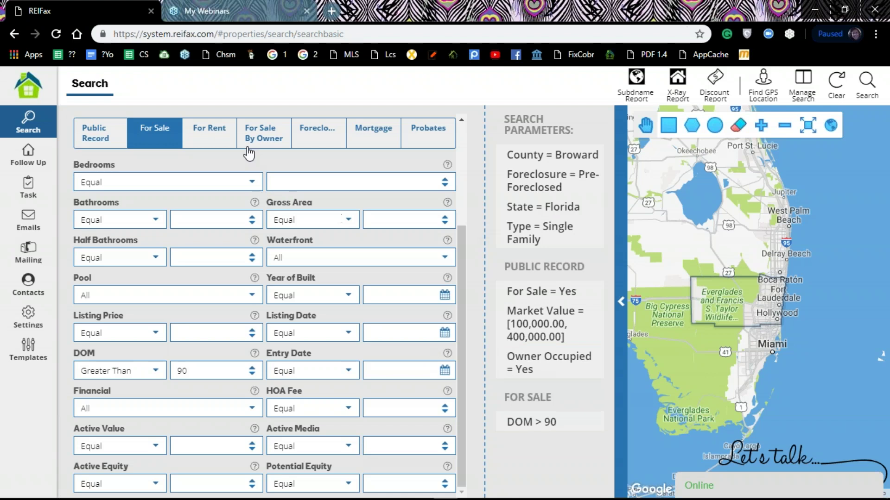
left_click(260, 134)
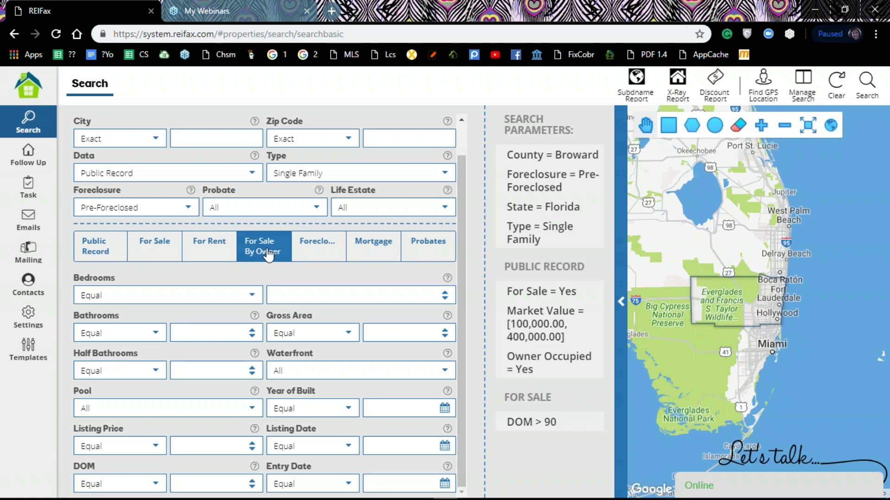
Review the Foreclosure, Mortgage and Probates criteria, including the attorney, auction, document and representative fields
left_click(329, 253)
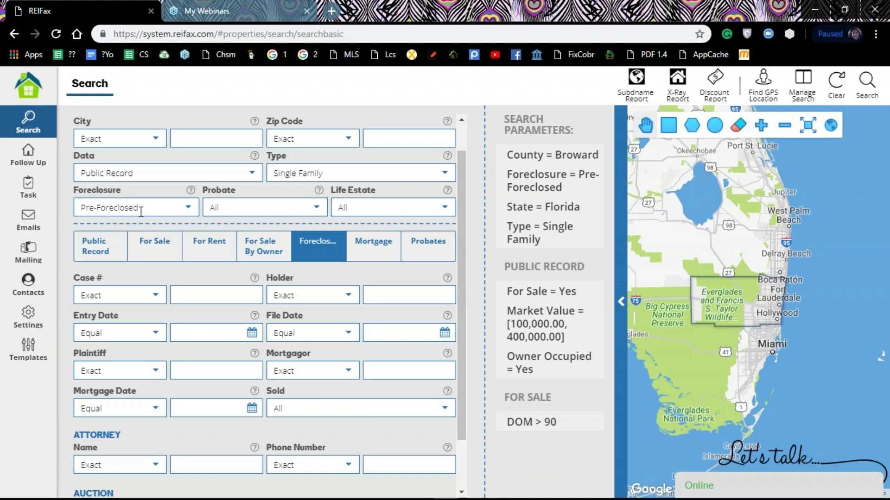
scroll(314, 245, "down", 1)
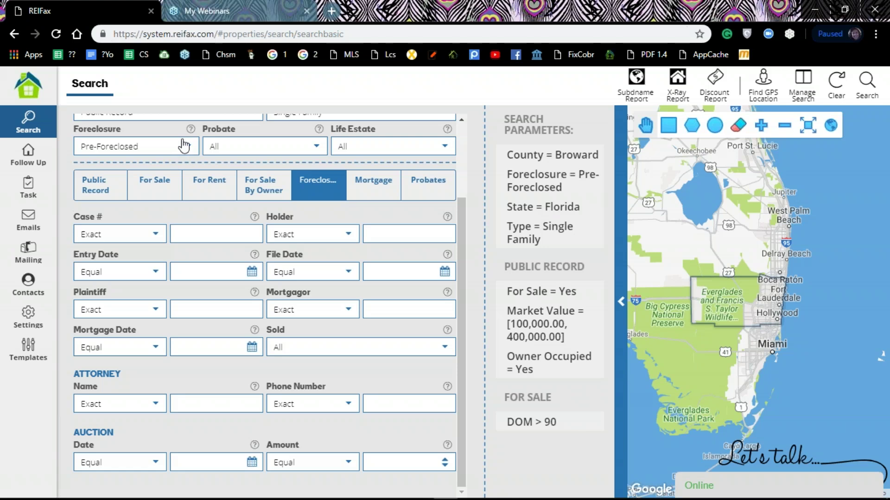
scroll(195, 153, "up", 2)
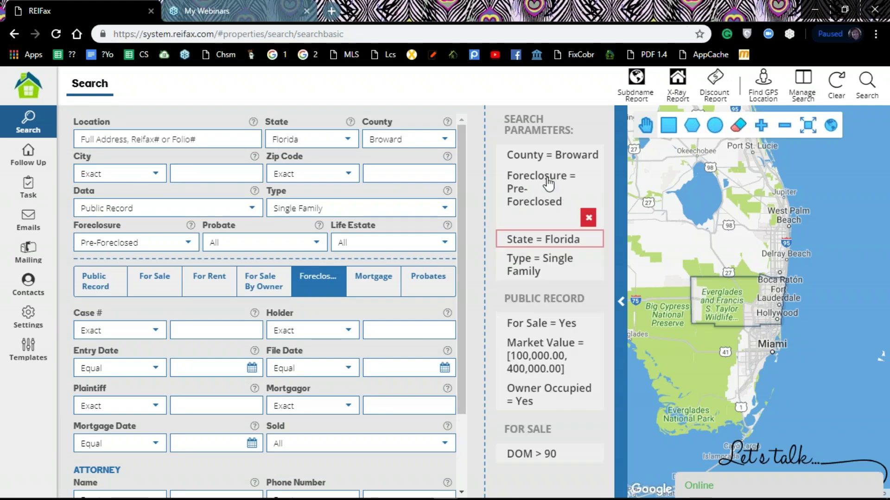
left_click(383, 283)
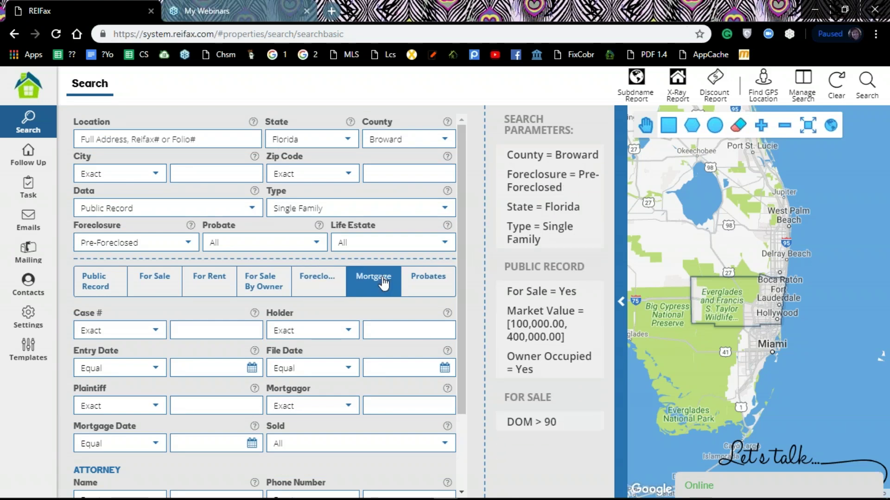
scroll(370, 278, "down", 1)
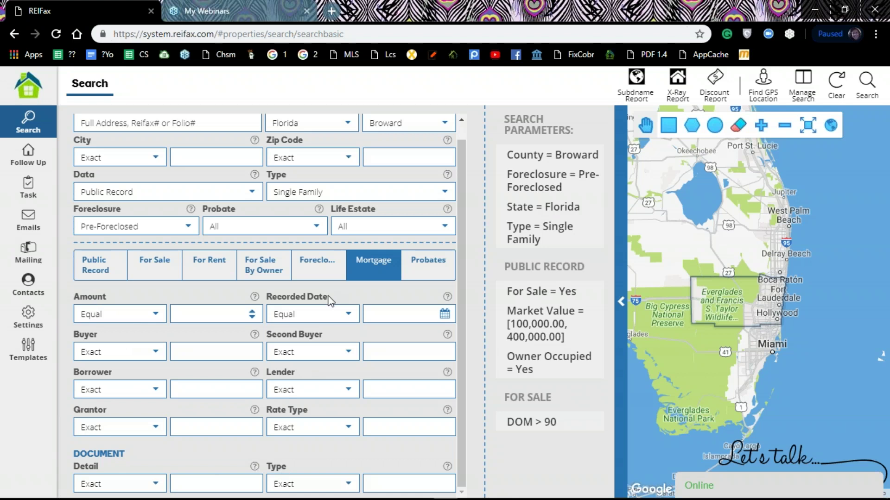
left_click(427, 265)
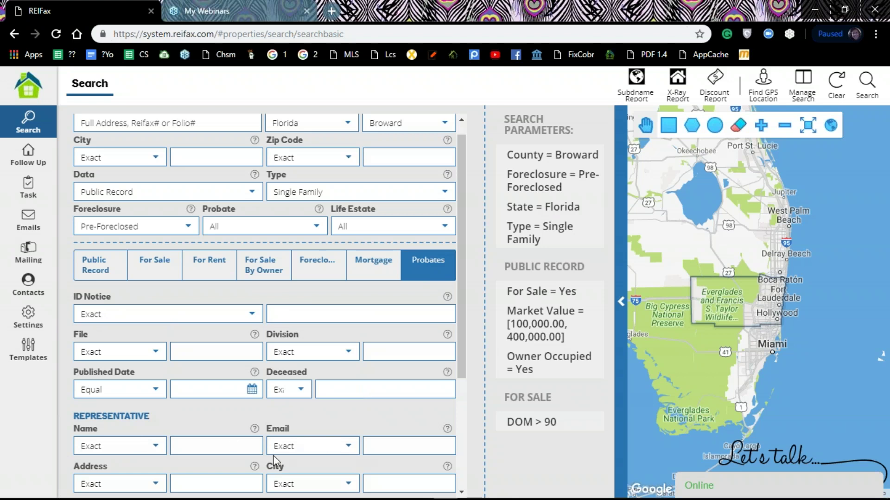
scroll(274, 455, "down", 3)
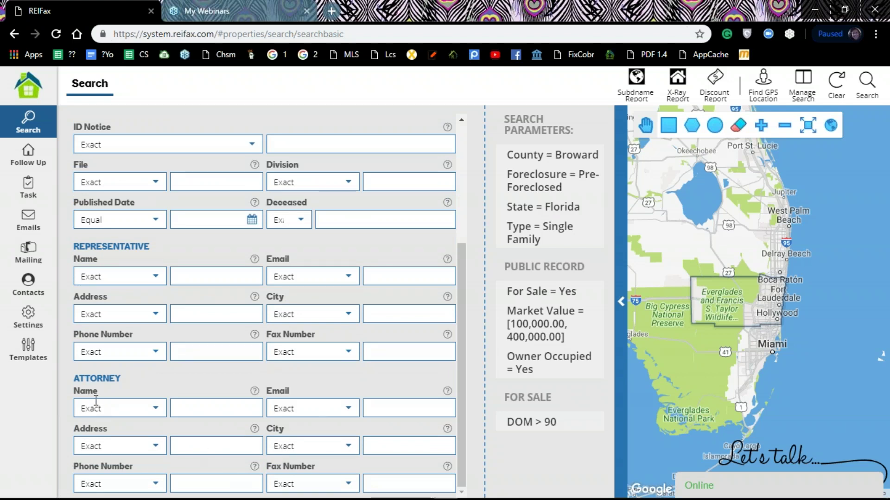
Remove the Market Value range from the search parameters
scroll(95, 399, "up", 2)
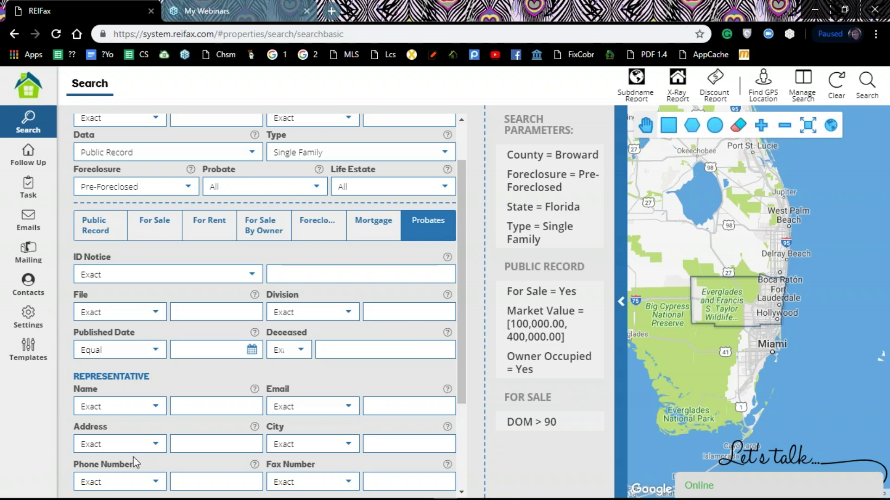
scroll(175, 328, "up", 1)
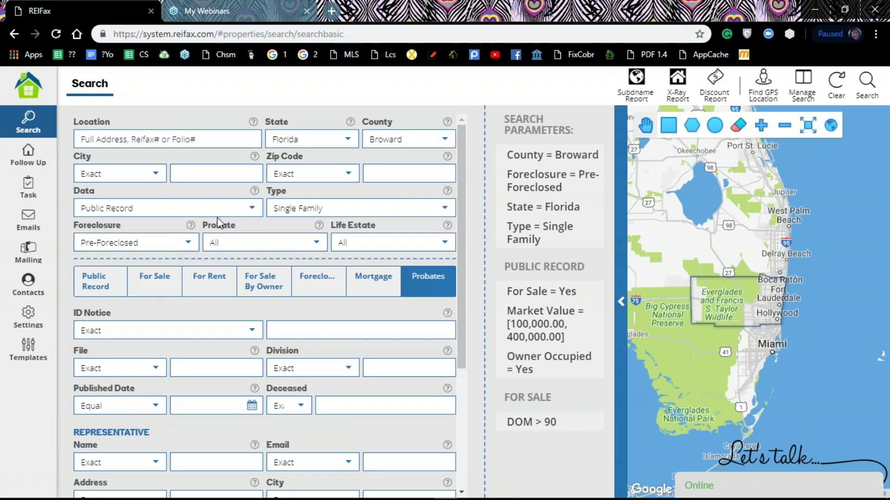
mouse_move(556, 232)
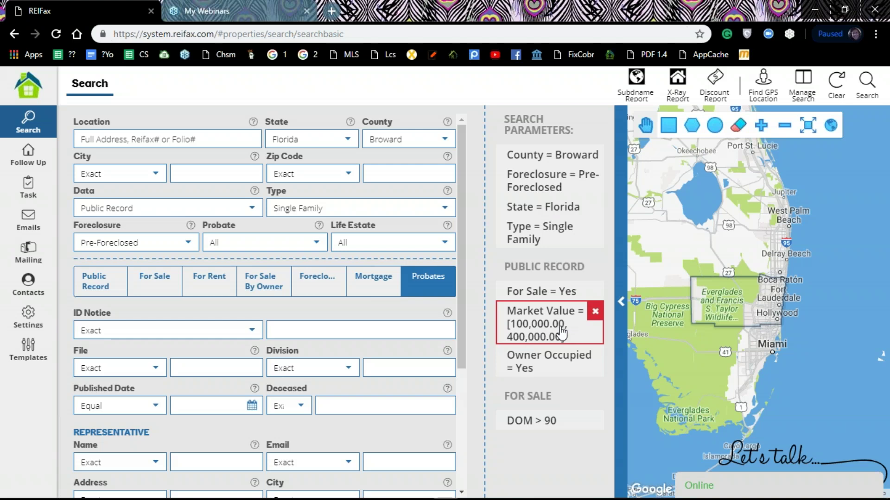
left_click(595, 314)
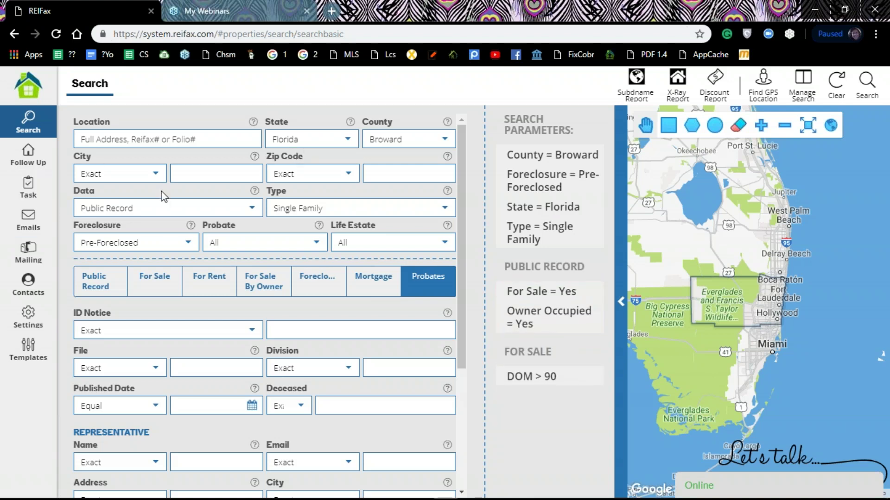
In the Public Record criteria, set the Market Value comparison to Equal or Greater
left_click(95, 282)
scroll(169, 314, "down", 3)
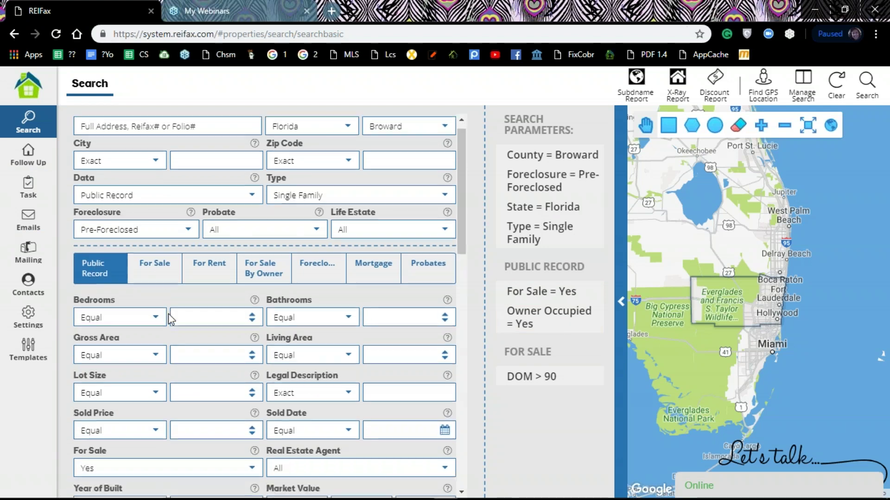
scroll(173, 300, "down", 1)
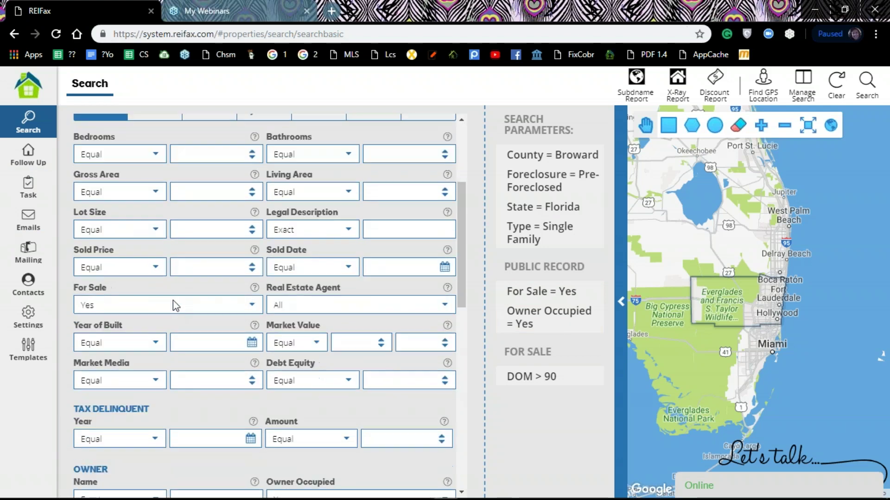
scroll(174, 301, "up", 3)
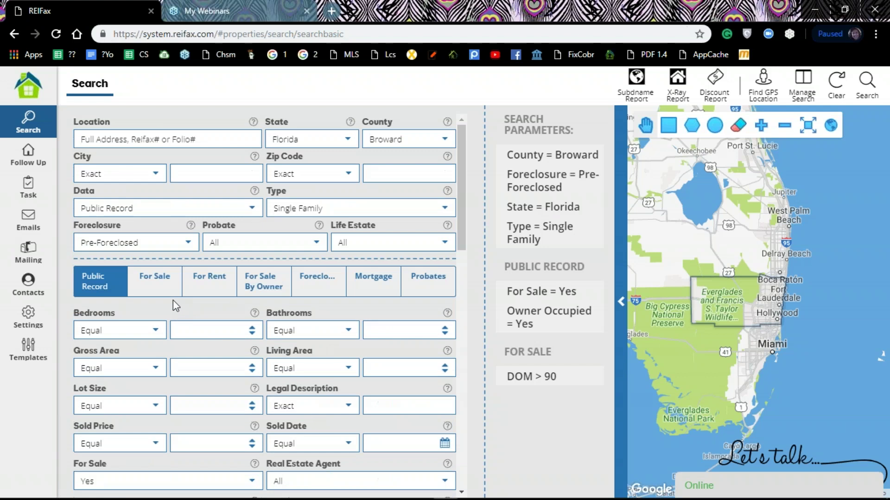
scroll(175, 305, "down", 3)
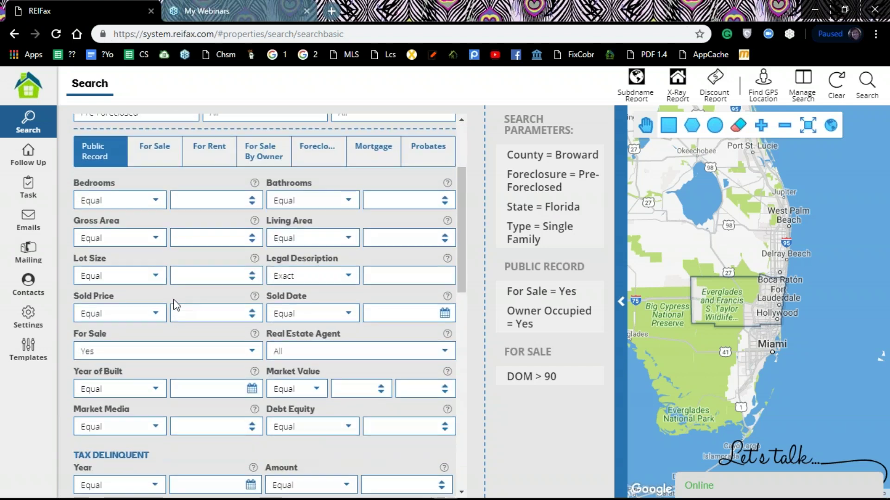
scroll(176, 304, "down", 1)
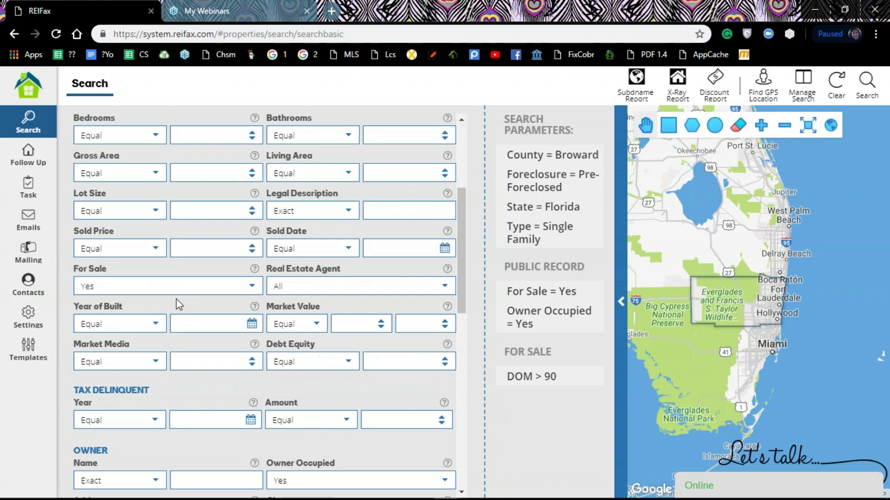
left_click(380, 321)
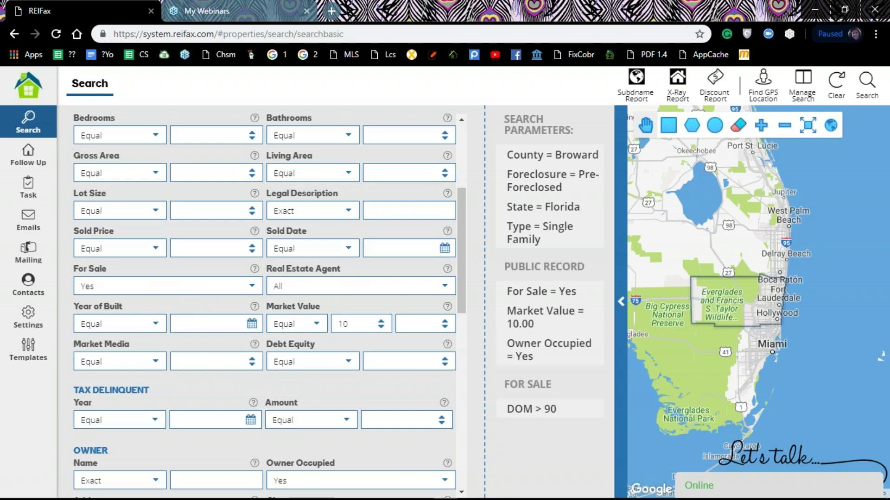
left_click(318, 324)
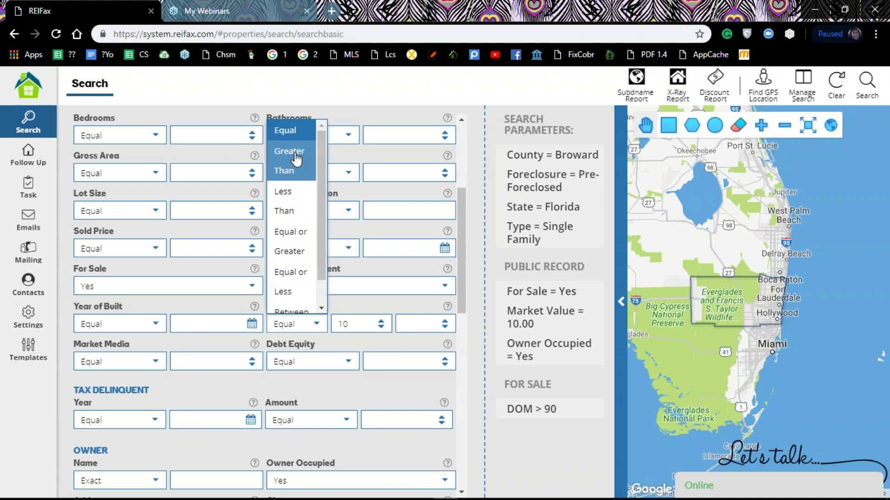
left_click(296, 235)
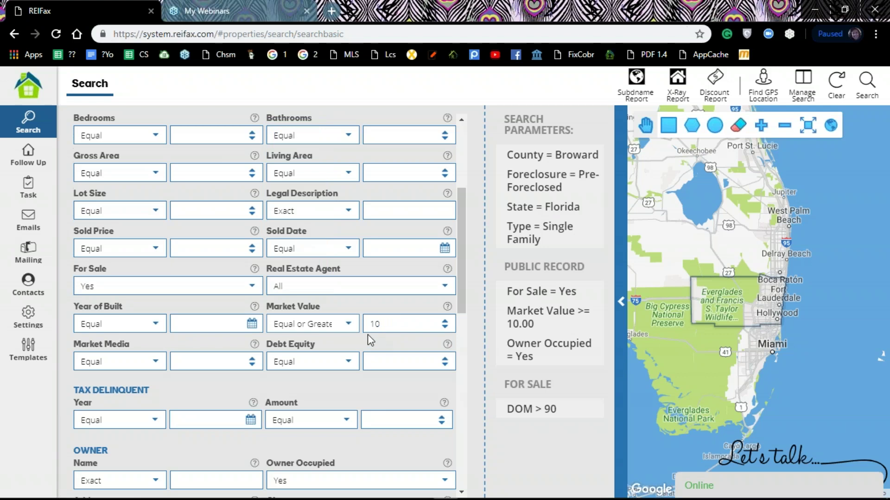
Set the Market Value threshold in the Public Record criteria to 200000
left_click(388, 325)
key("BackSpace")
key("BackSpace")
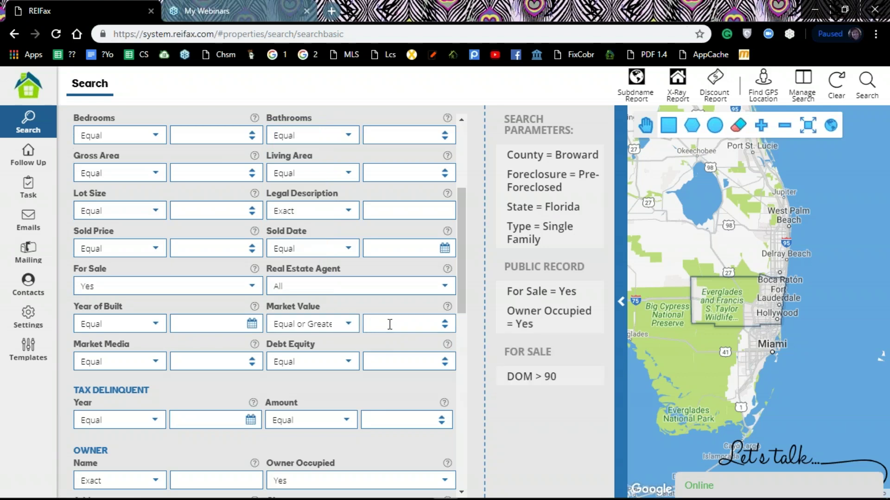
type("200000")
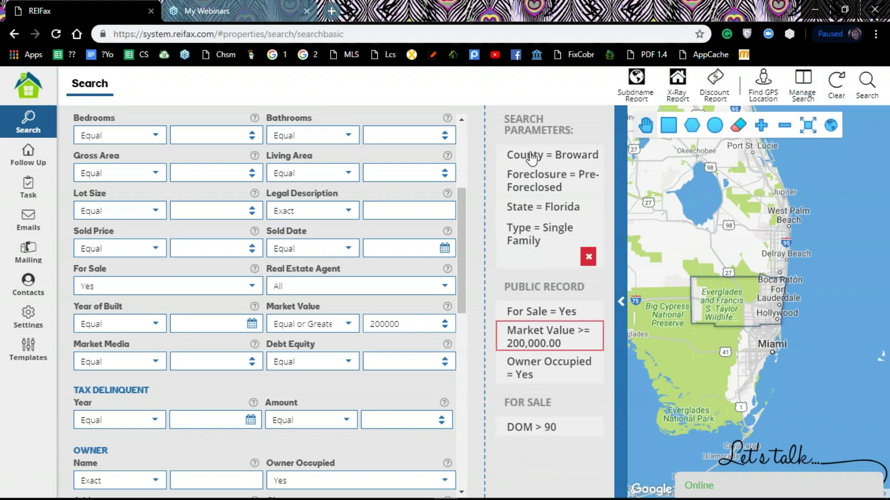
Open the saved searches in Manage Search and review the predefined bank-owned, pre-foreclosed, probate, tax-delinquent, condo and multi-family entries
left_click(801, 85)
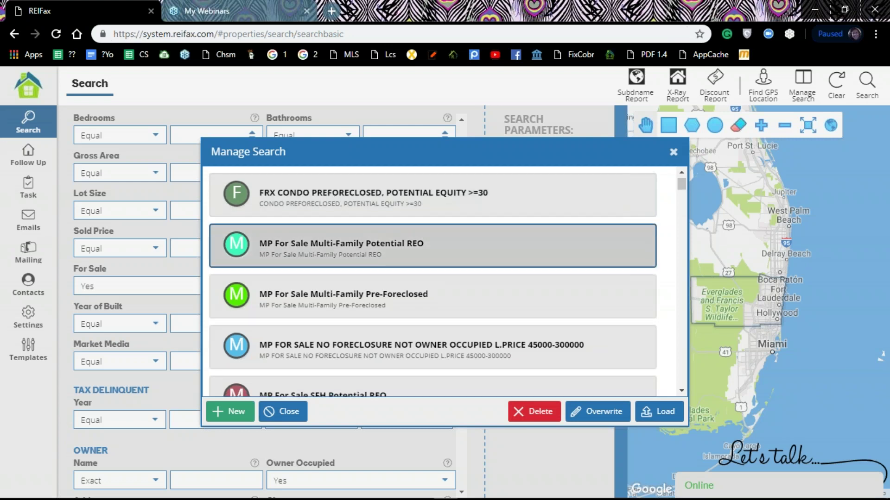
scroll(329, 250, "down", 3)
scroll(340, 236, "down", 6)
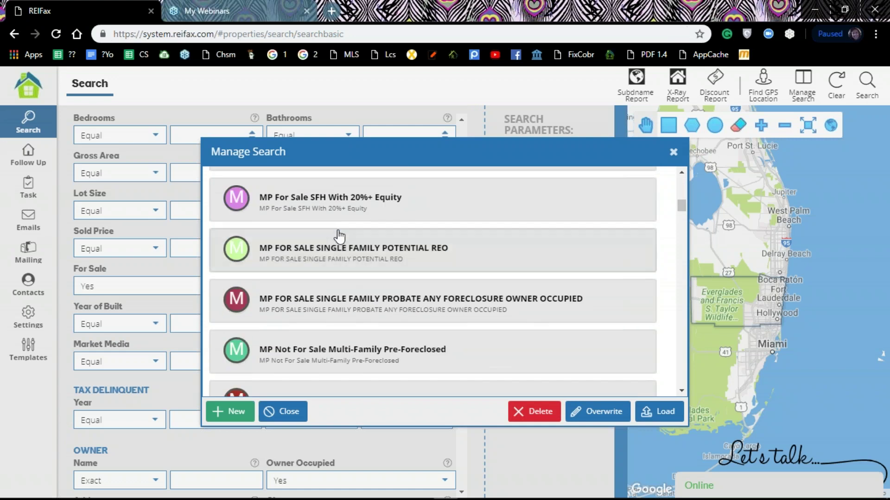
scroll(340, 236, "down", 10)
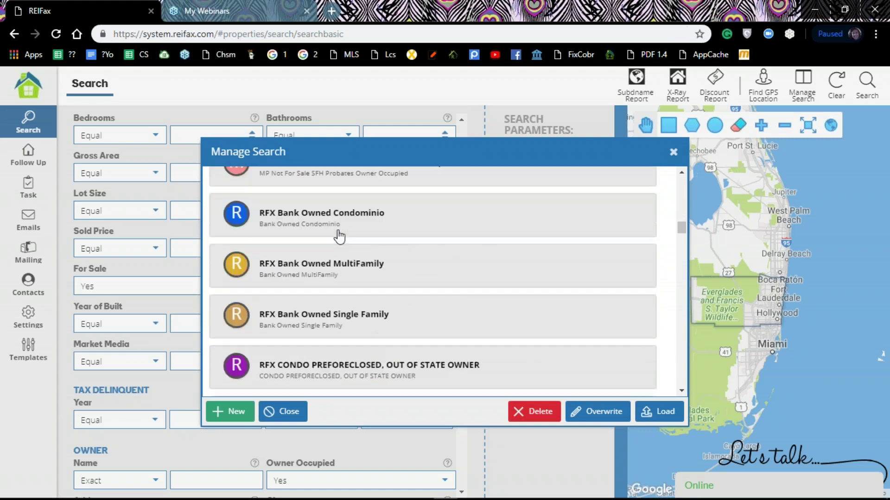
scroll(340, 236, "up", 3)
scroll(338, 234, "down", 1)
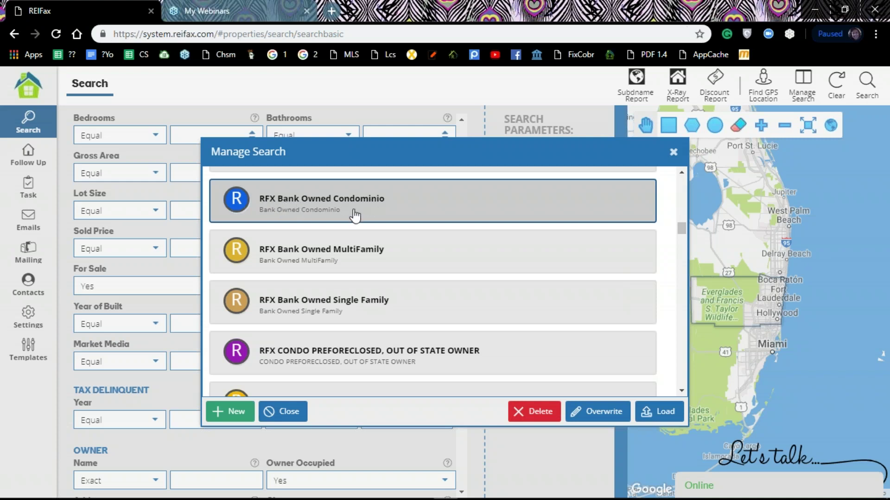
scroll(298, 278, "down", 1)
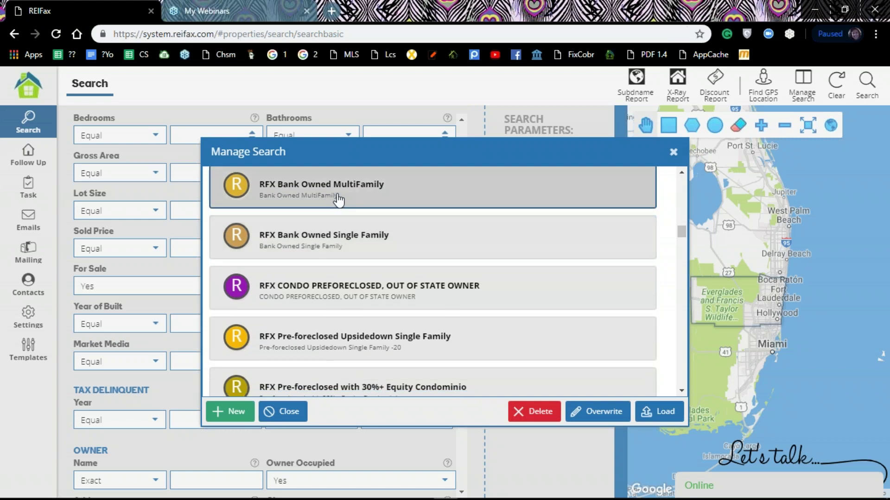
scroll(309, 302, "down", 1)
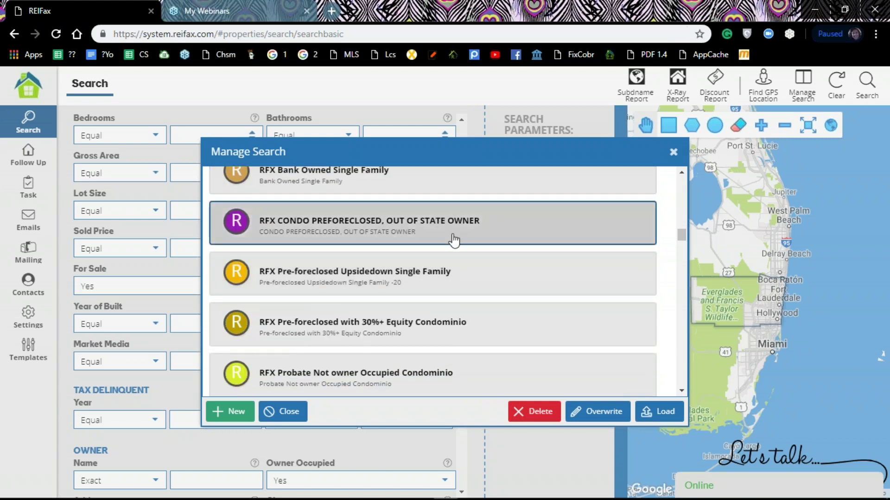
scroll(454, 239, "down", 3)
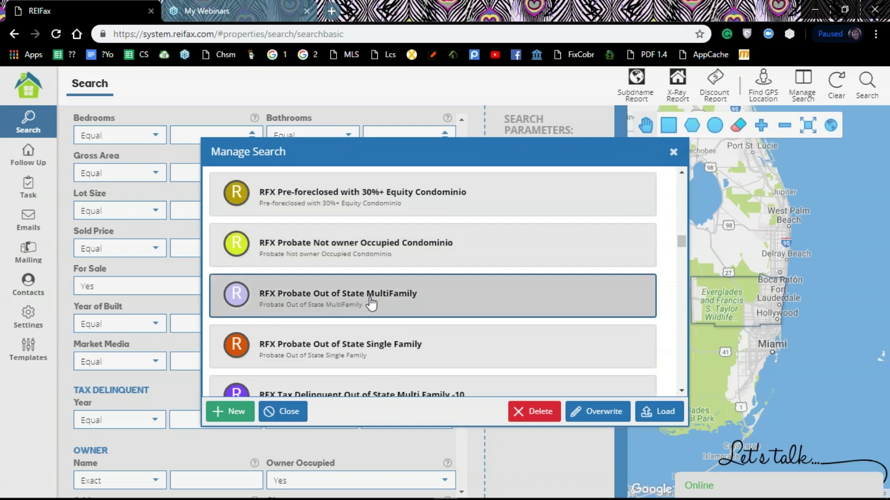
scroll(394, 302, "down", 5)
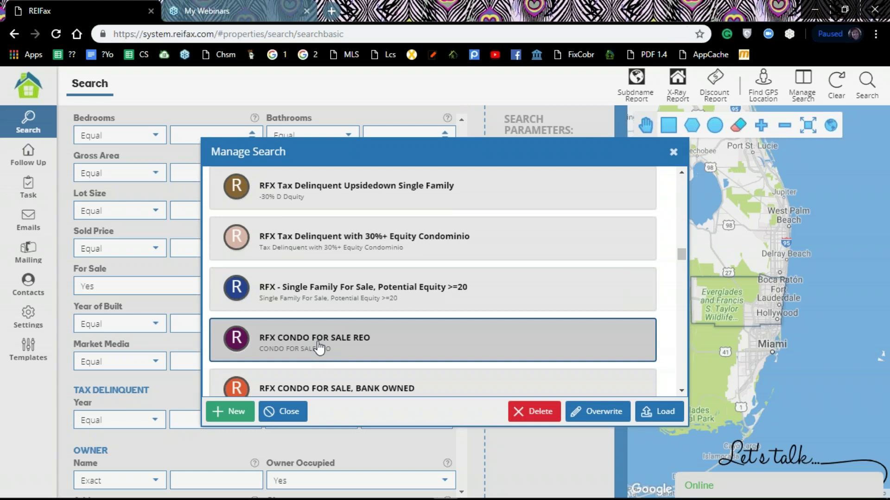
scroll(360, 346, "down", 4)
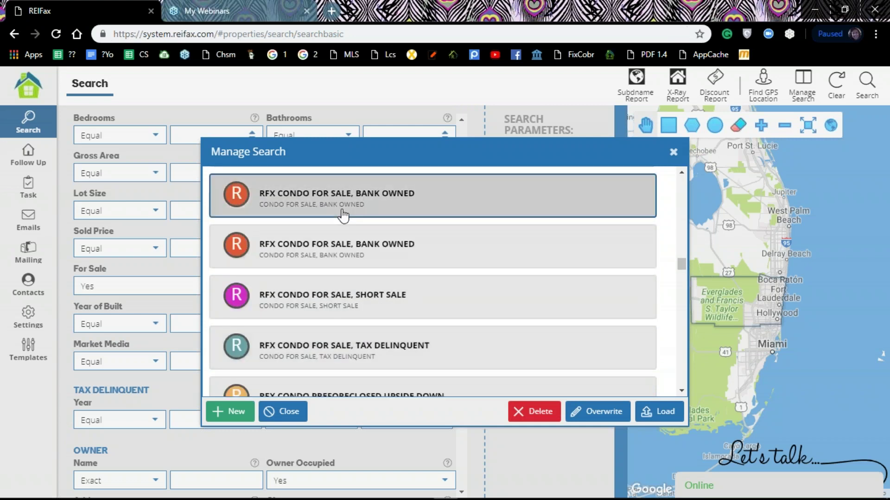
scroll(368, 250, "down", 6)
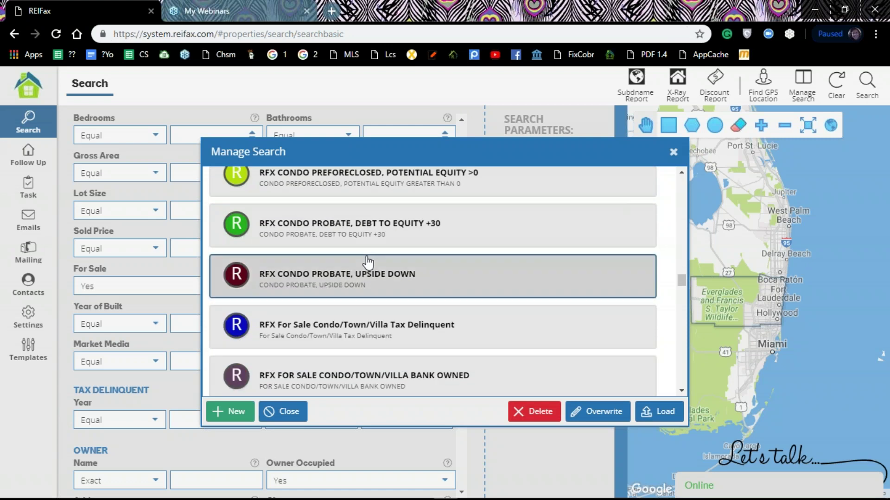
scroll(369, 269, "down", 8)
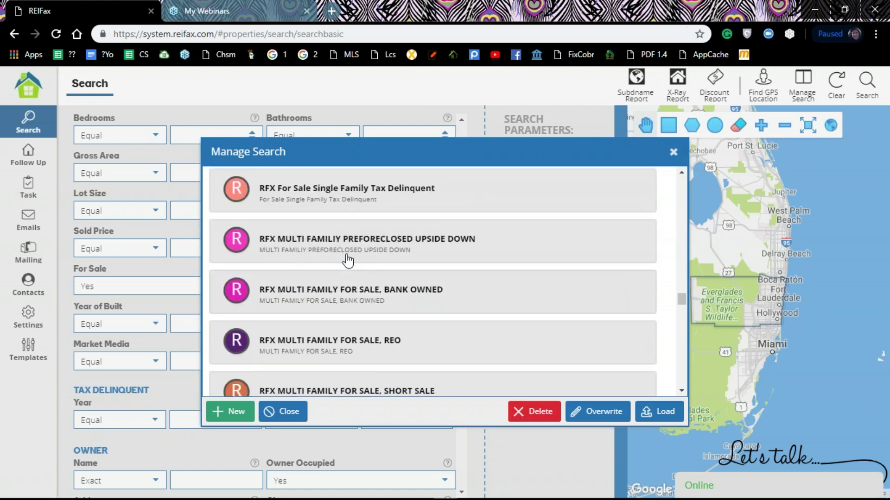
scroll(307, 297, "down", 1)
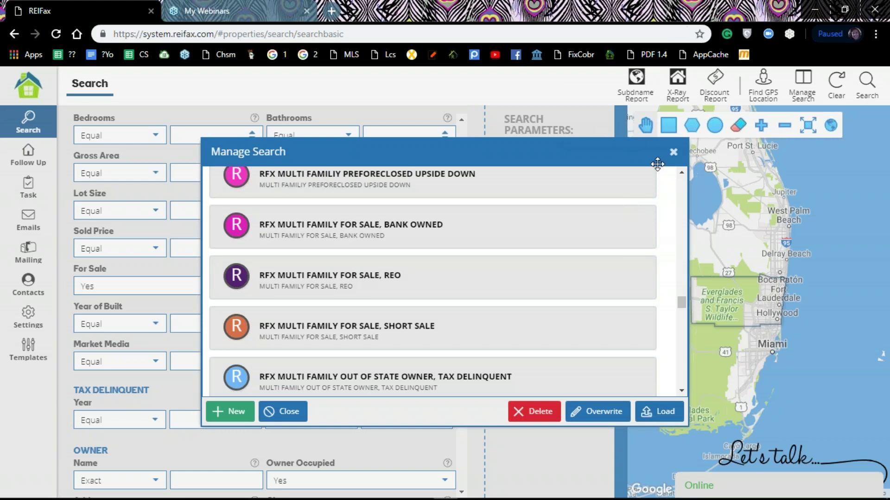
scroll(568, 268, "up", 10)
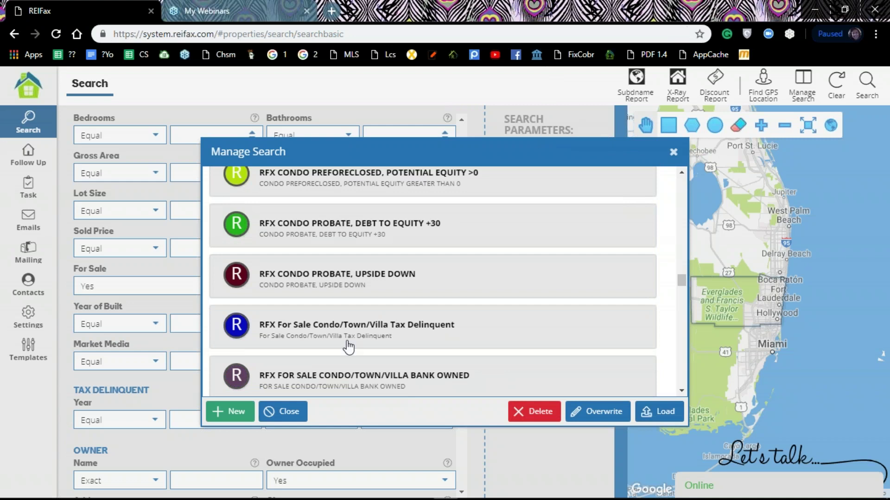
Save the current criteria as a new search named "Webinars test" with the description "Single family, preforeclosed, +400K, owner occupied"
left_click(228, 414)
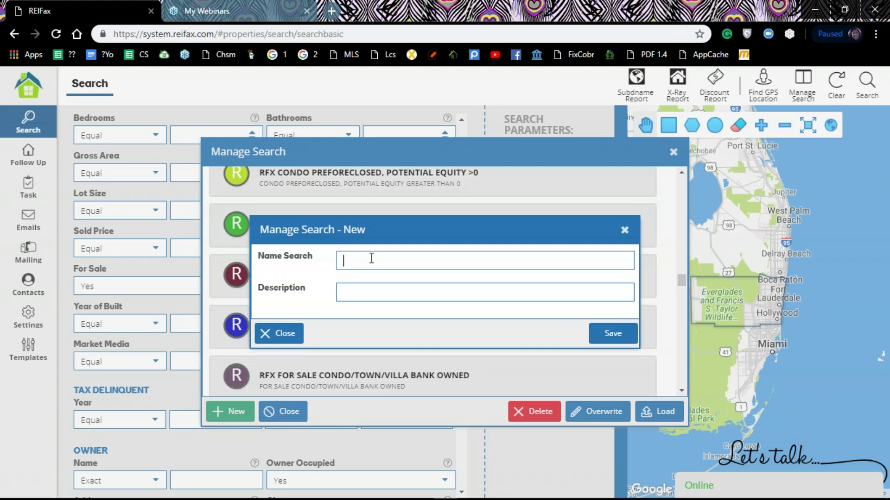
type("Webinars test")
left_click(397, 285)
left_click(481, 145)
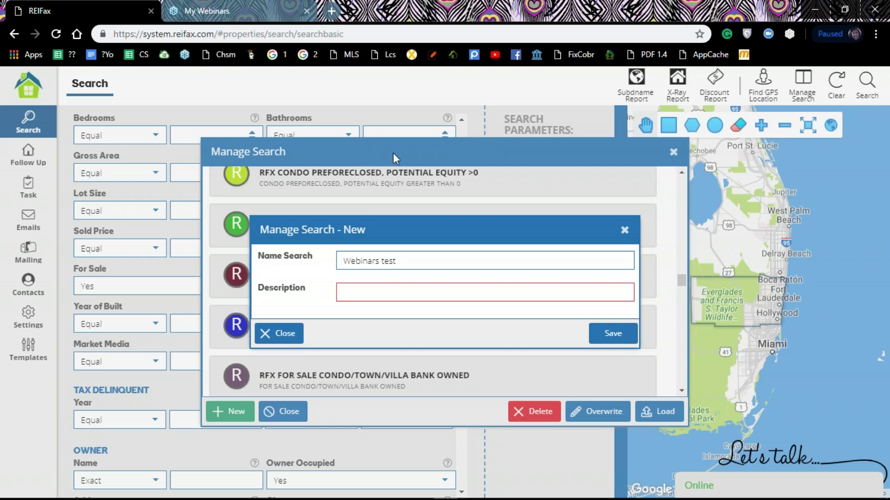
left_click(369, 294)
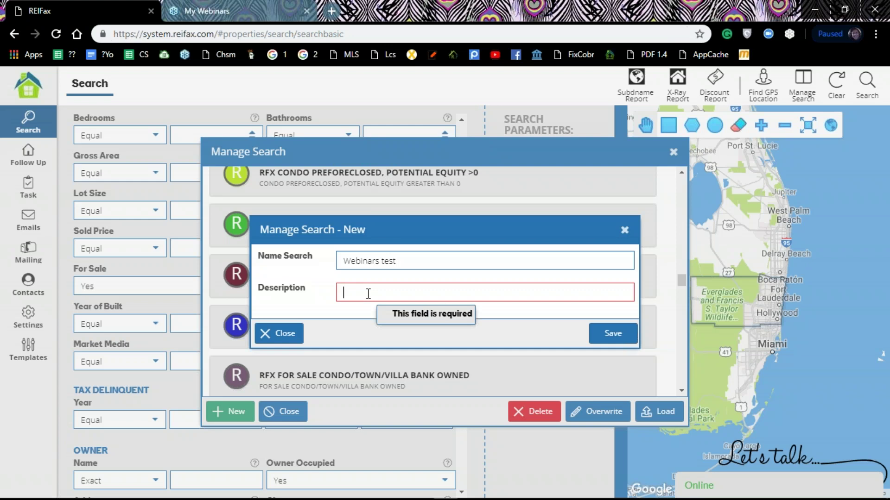
type("S")
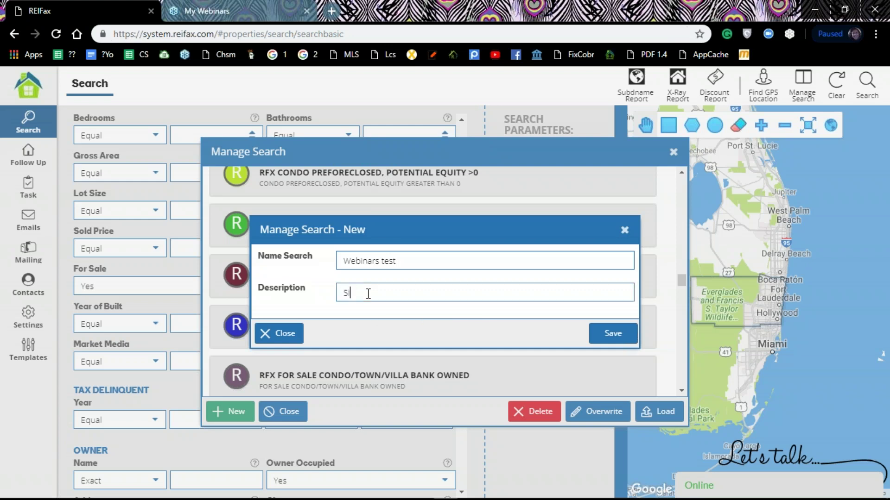
type("ingle fam,ily, preforeclosed")
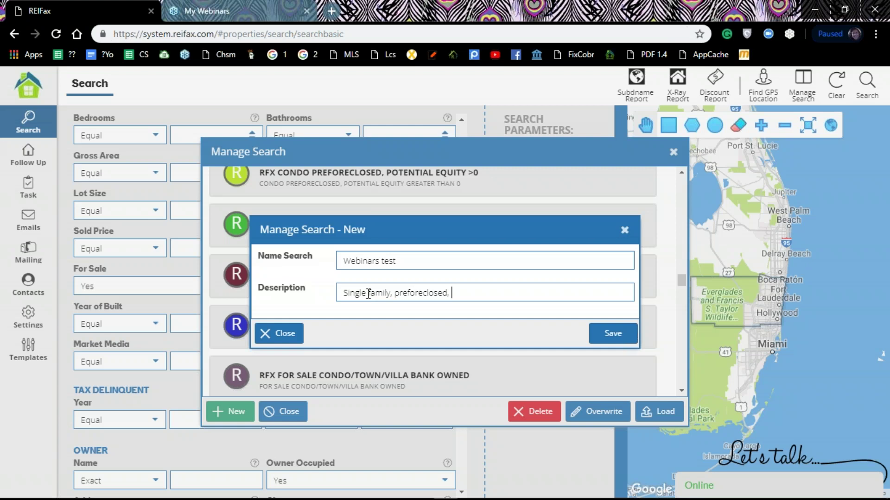
type(", +400K,")
type("owner occupied")
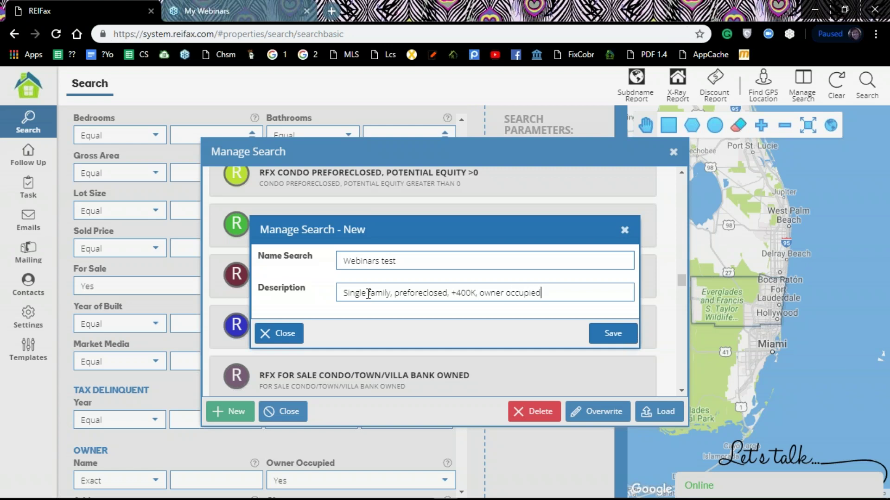
left_click(619, 336)
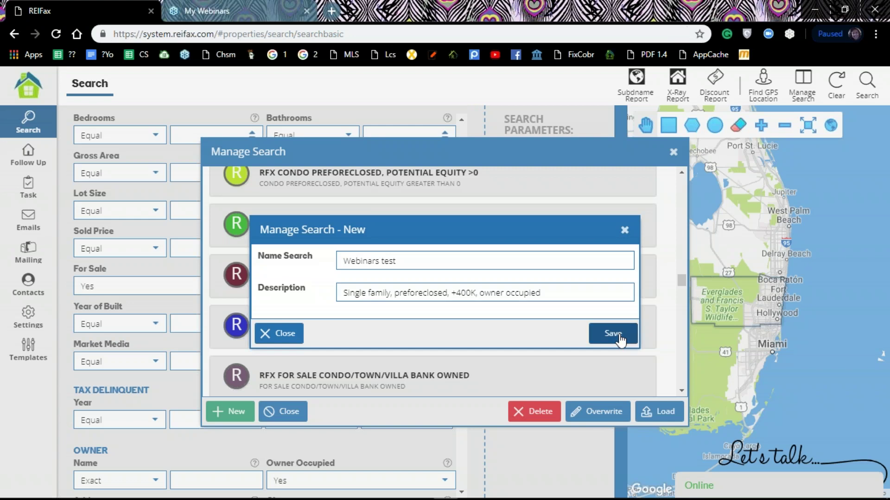
left_click(446, 308)
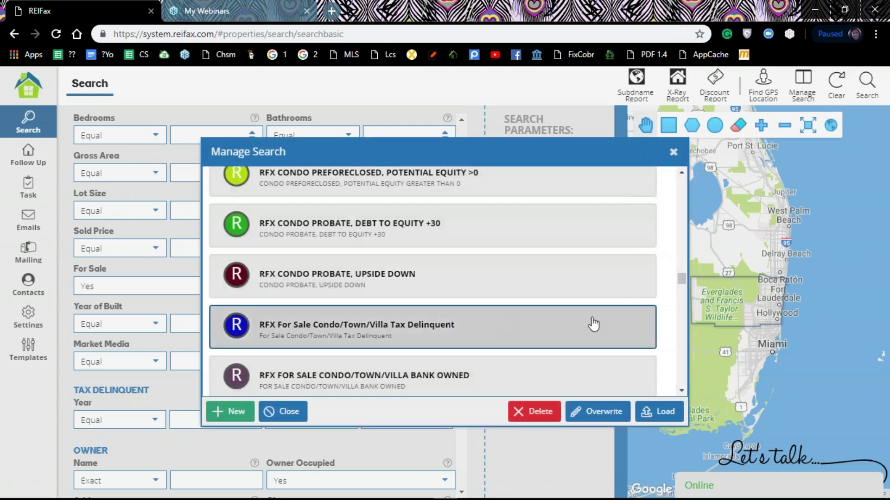
Clear the current search criteria and load the saved search "Webinars test" in their place
left_click(673, 152)
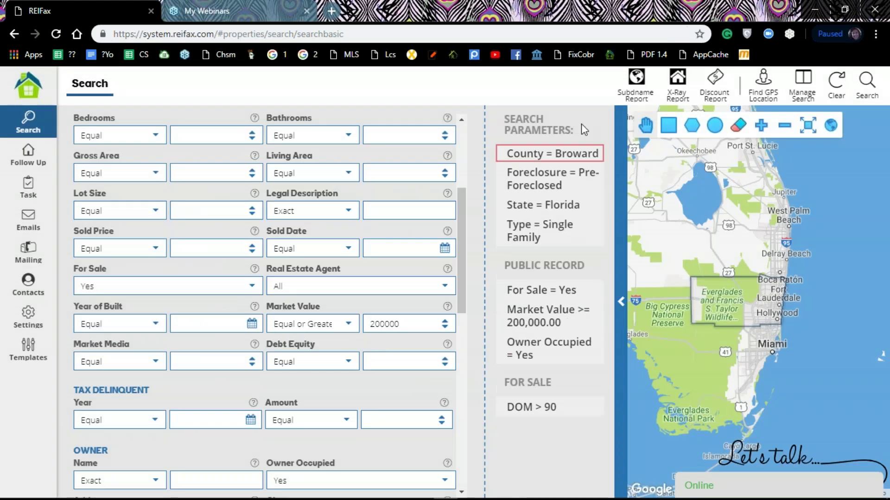
left_click(839, 86)
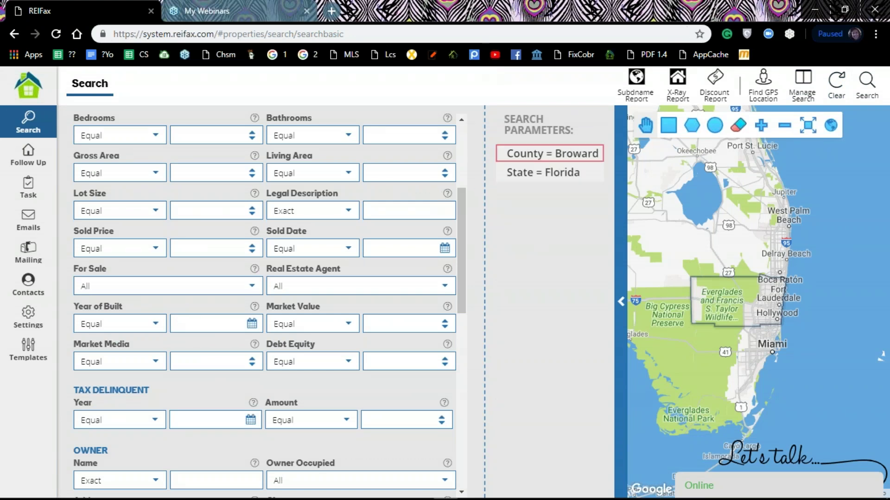
left_click(806, 87)
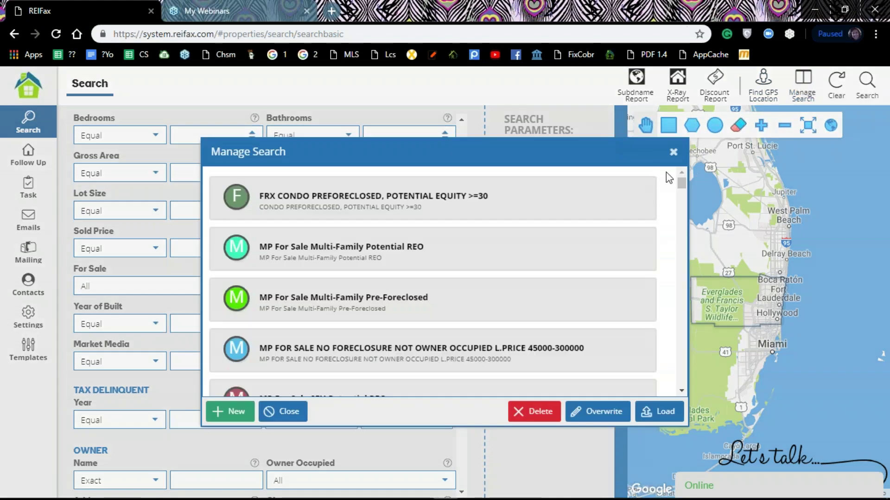
scroll(683, 184, "down", 1)
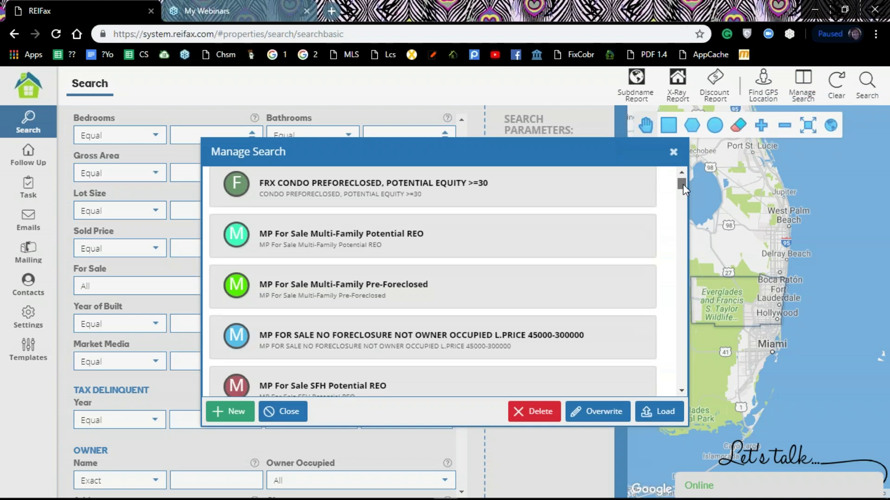
left_click_drag(682, 184, 671, 385)
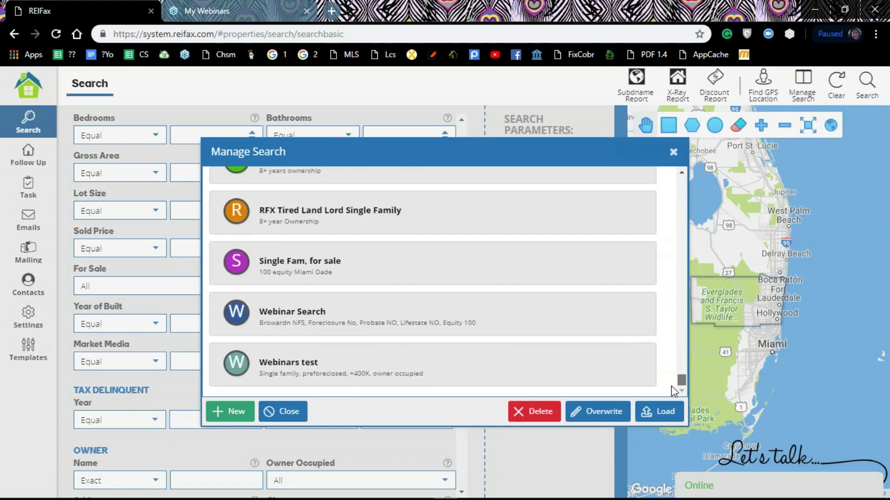
left_click(402, 370)
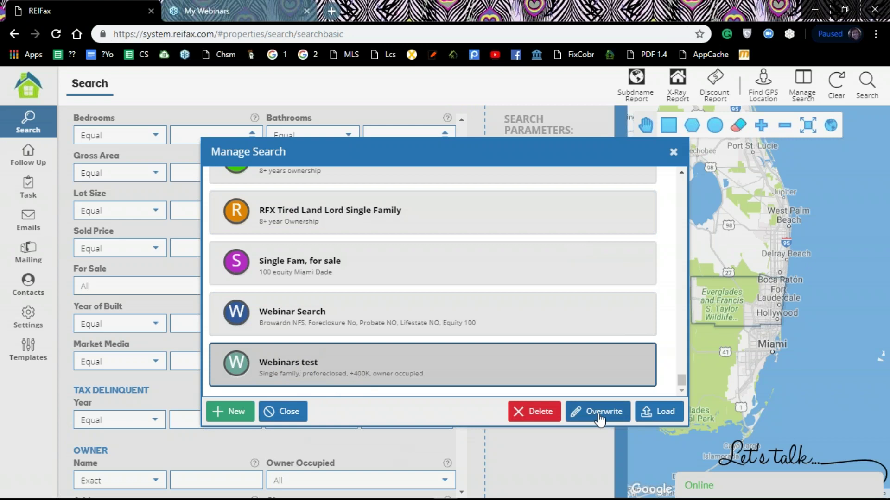
left_click(664, 411)
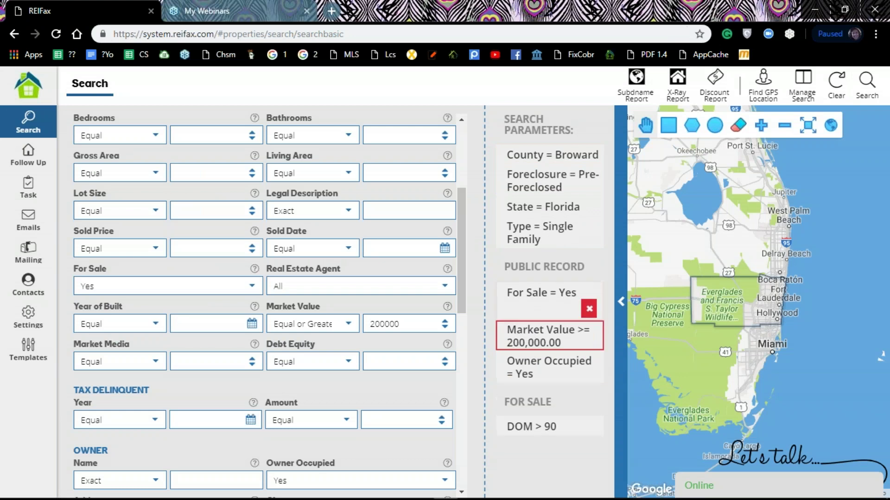
Browse the multi-family and no-foreclosure entries among the saved searches in Manage Search, closing the list after the review
left_click(803, 88)
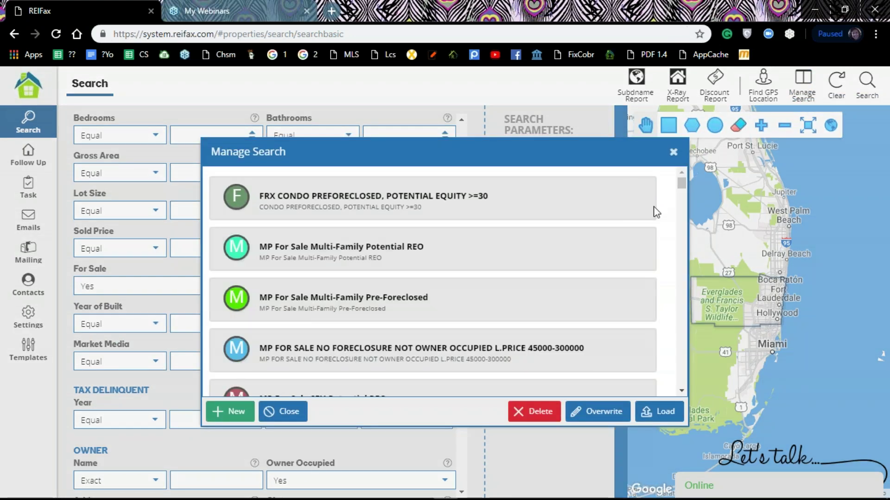
left_click(348, 250)
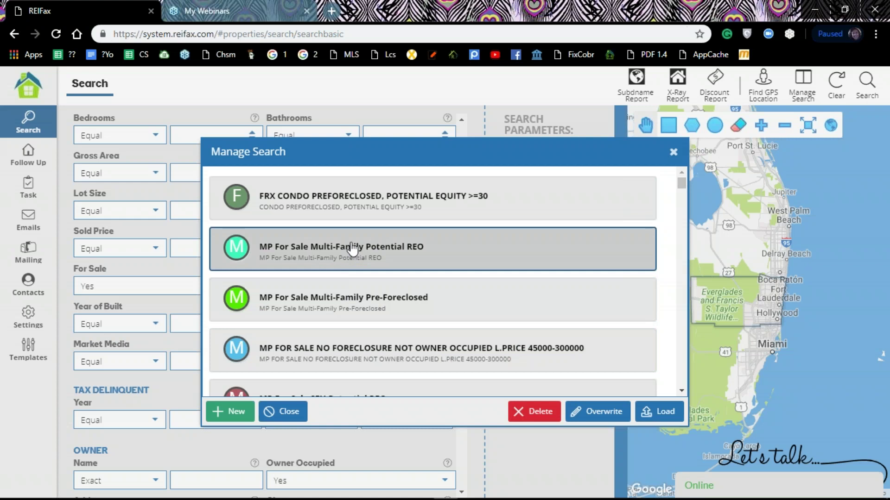
left_click(348, 366)
left_click(349, 257)
left_click(346, 359)
left_click(291, 303)
left_click(320, 362)
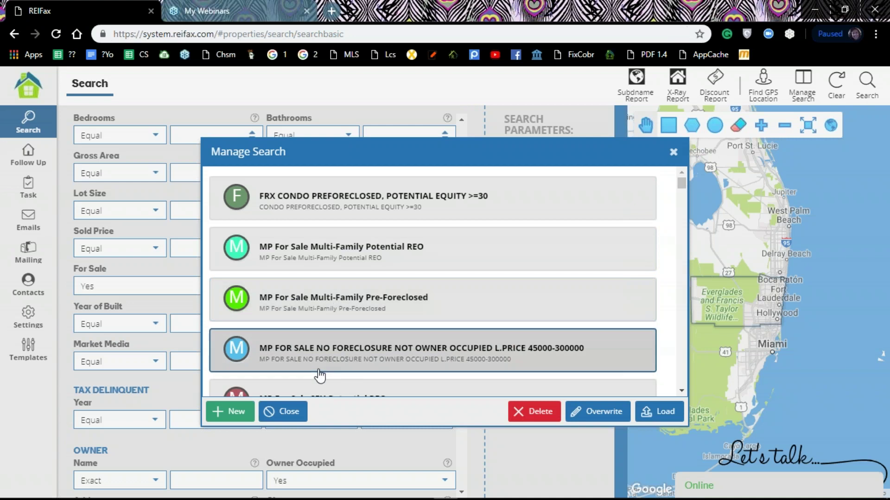
left_click(399, 284)
left_click(433, 249)
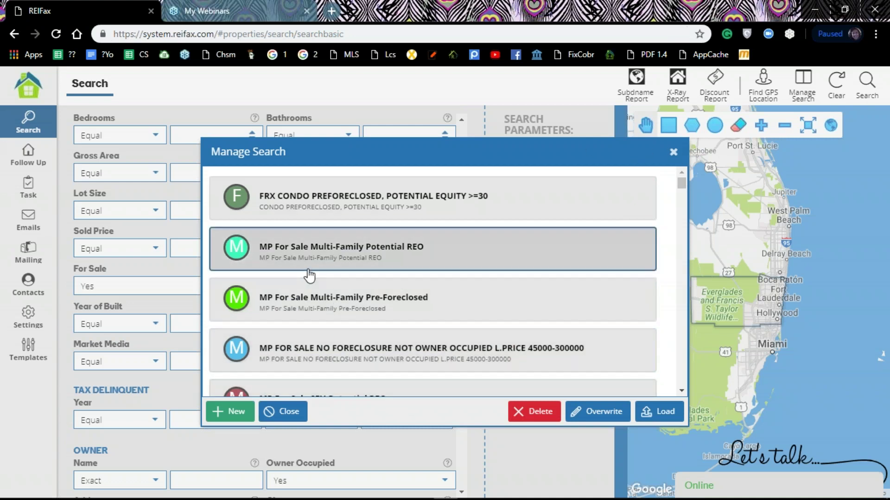
left_click(674, 153)
Run the search with the loaded criteria and compare the results in the map, detail and grid views
mouse_move(524, 352)
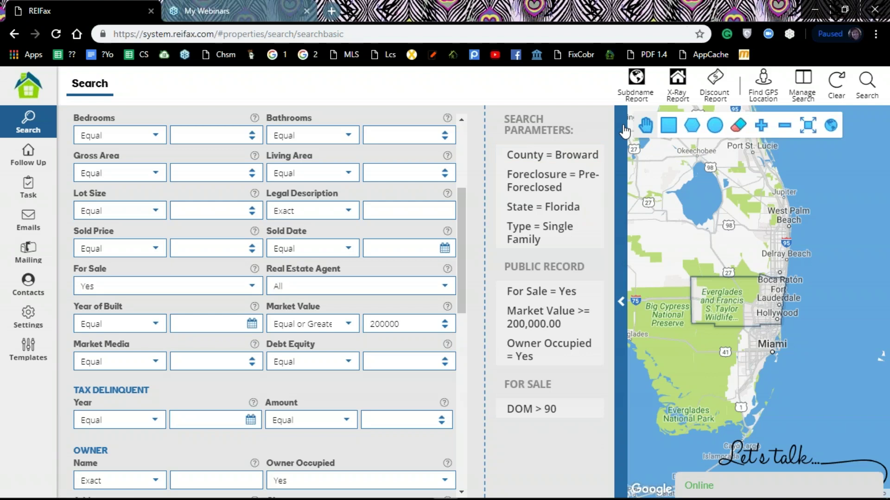
left_click(864, 86)
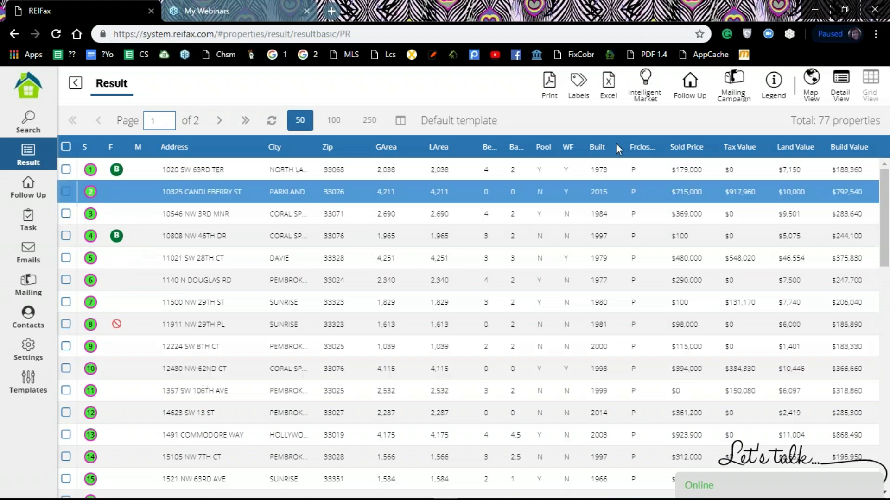
left_click(810, 79)
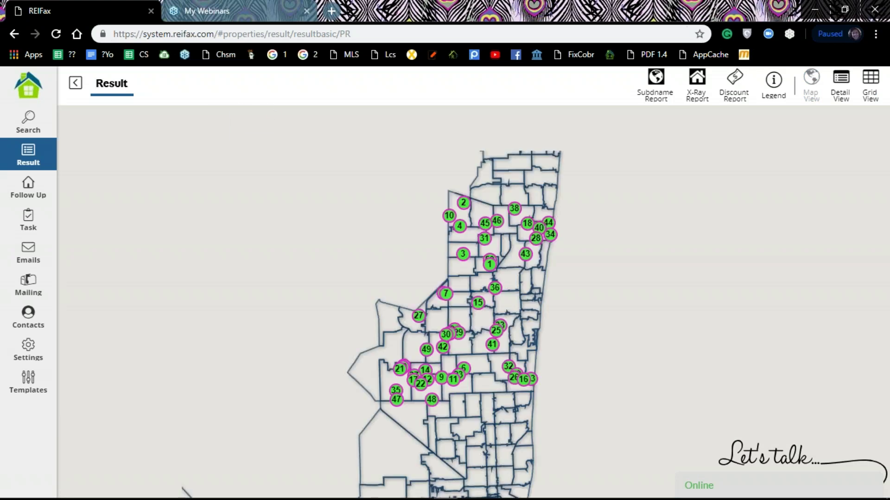
left_click(866, 81)
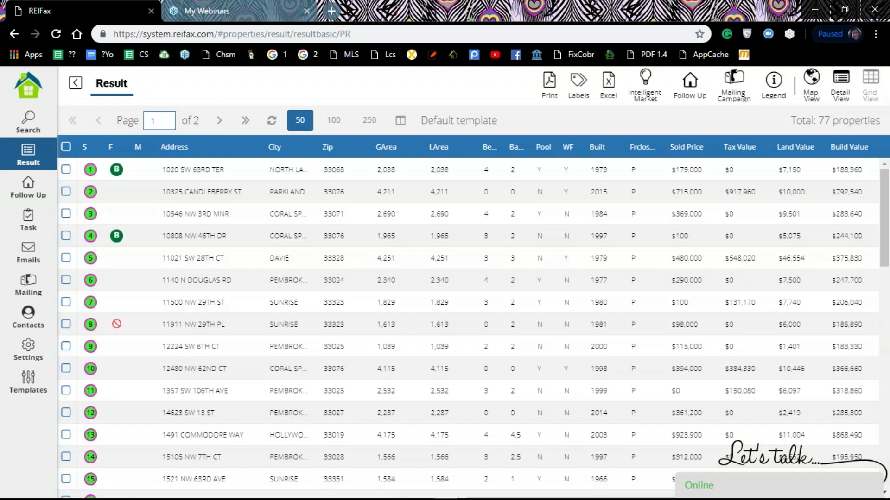
left_click(840, 84)
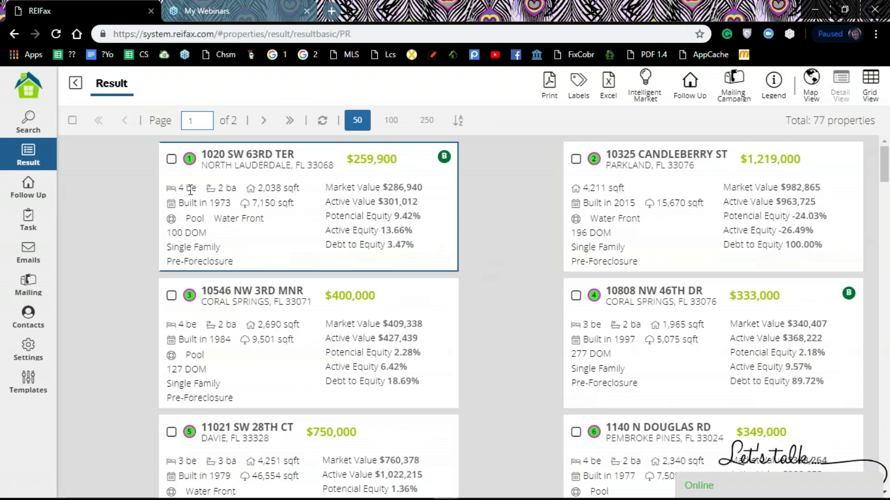
left_click(812, 87)
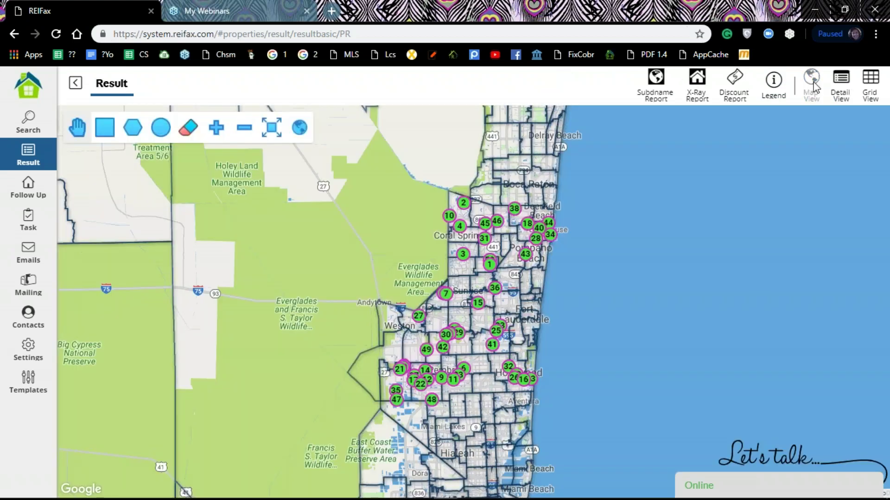
left_click(848, 85)
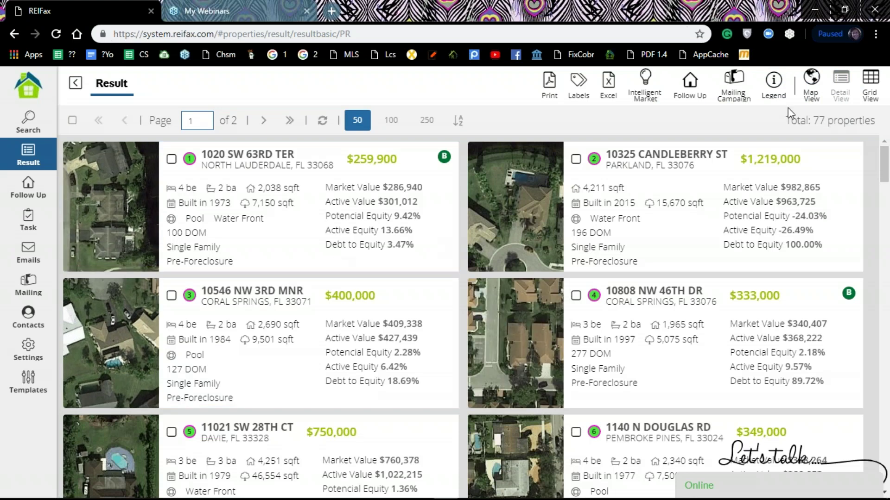
left_click(870, 79)
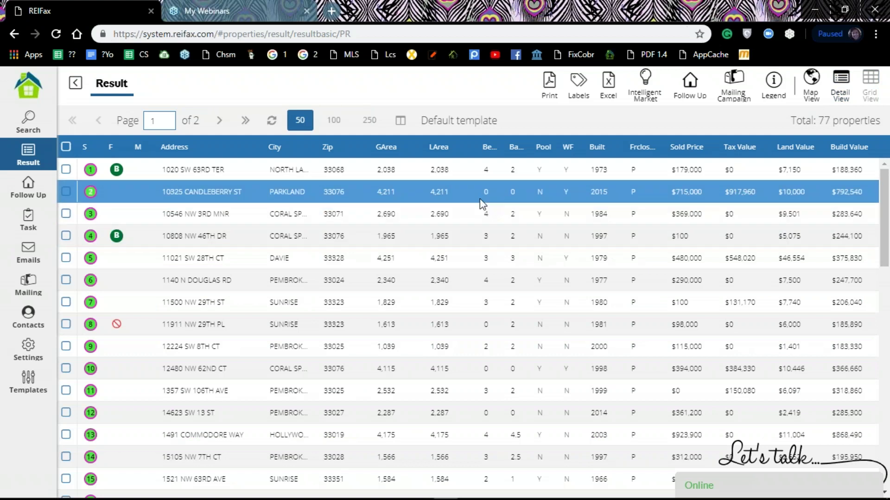
Open the second property in the results grid, in Parkland, and review its public record, sales history and owner information
scroll(481, 204, "down", 7)
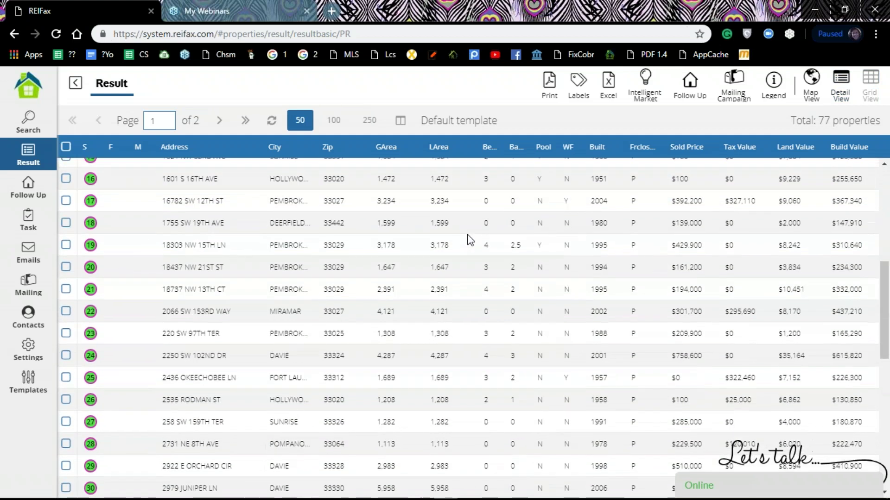
scroll(467, 234, "up", 7)
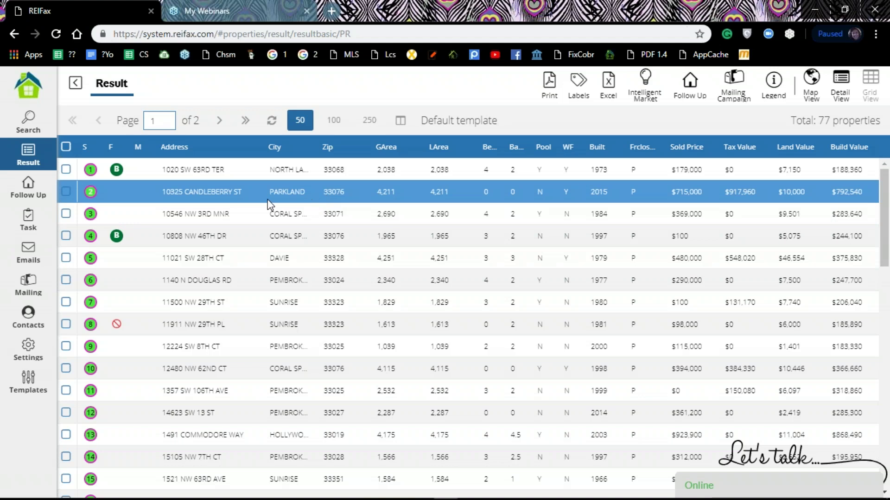
left_click(203, 192)
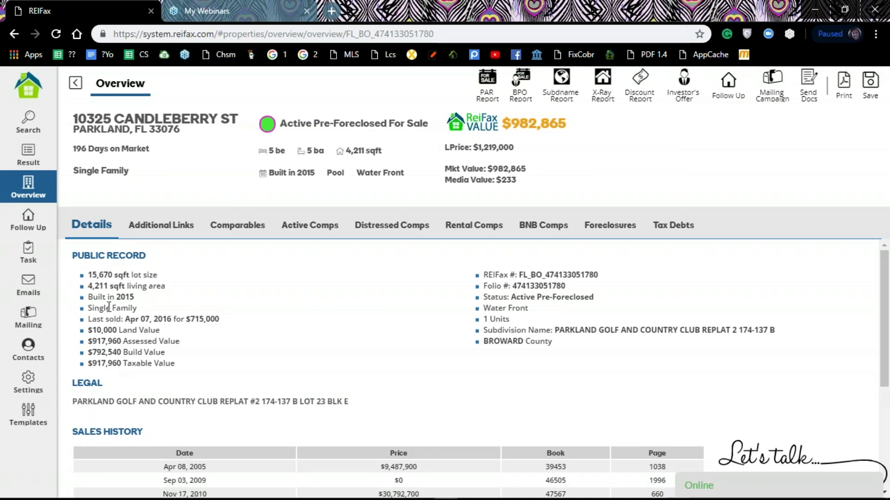
scroll(111, 369, "down", 3)
scroll(139, 361, "up", 3)
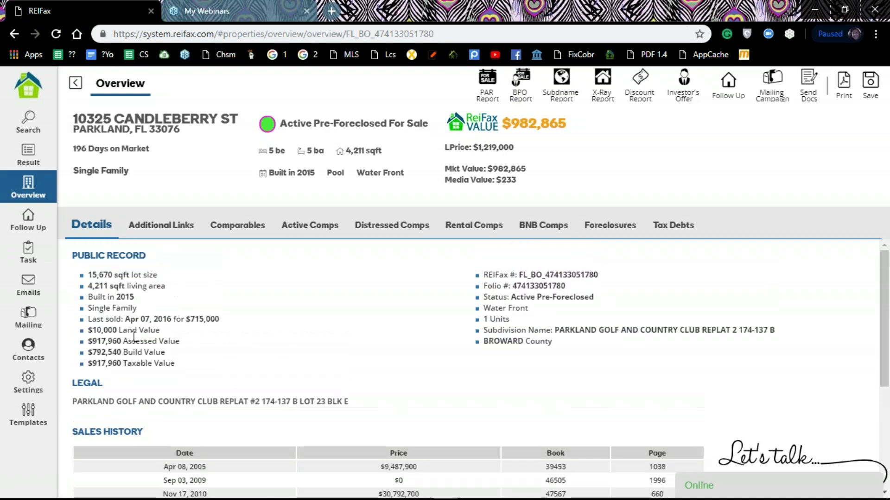
scroll(139, 357, "down", 3)
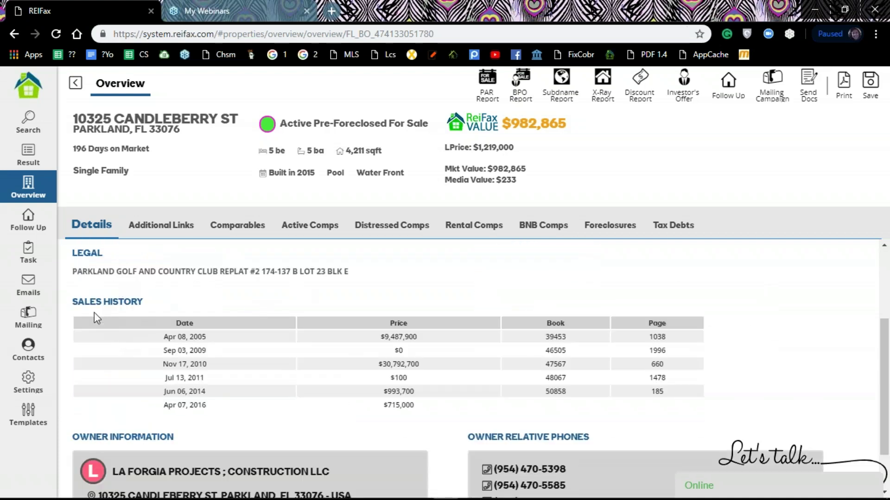
scroll(174, 392, "down", 1)
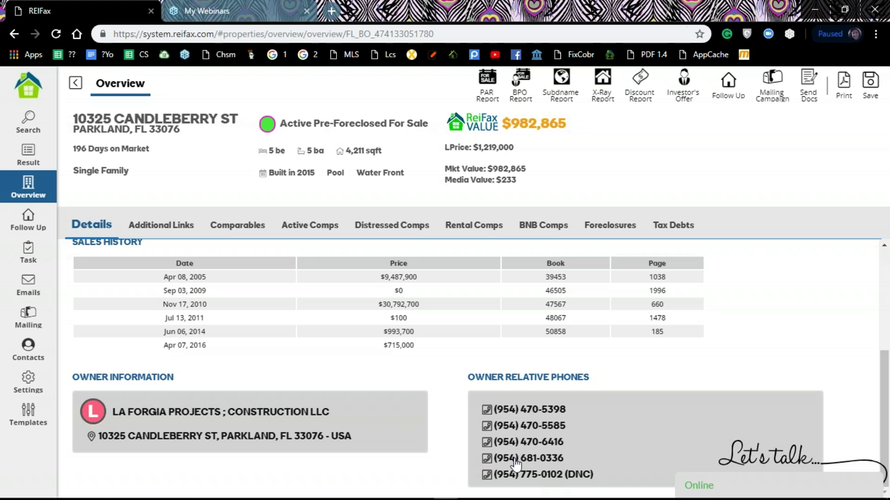
scroll(418, 327, "up", 4)
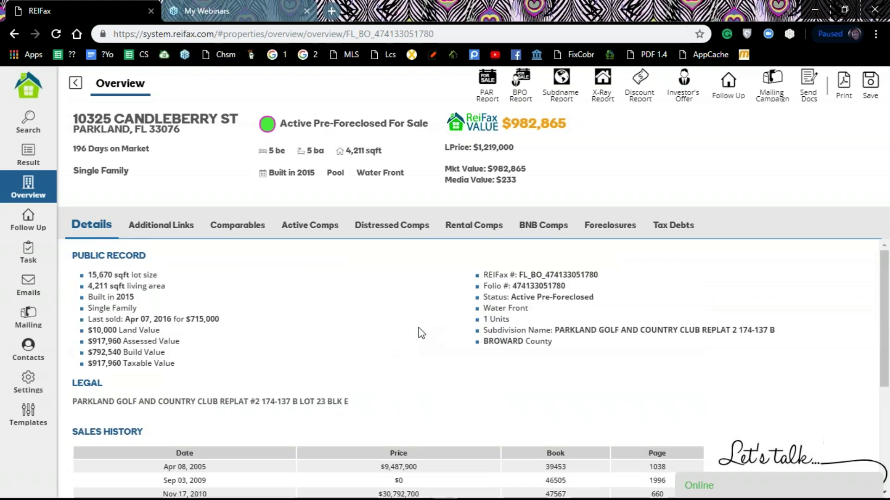
Open the property's IDX listing from its additional links and review the photos, general information, remarks and features
left_click(170, 228)
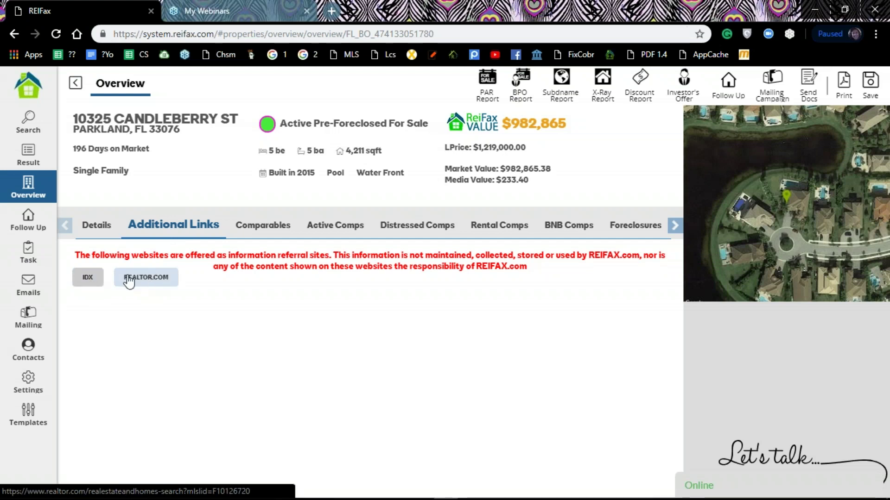
left_click(84, 280)
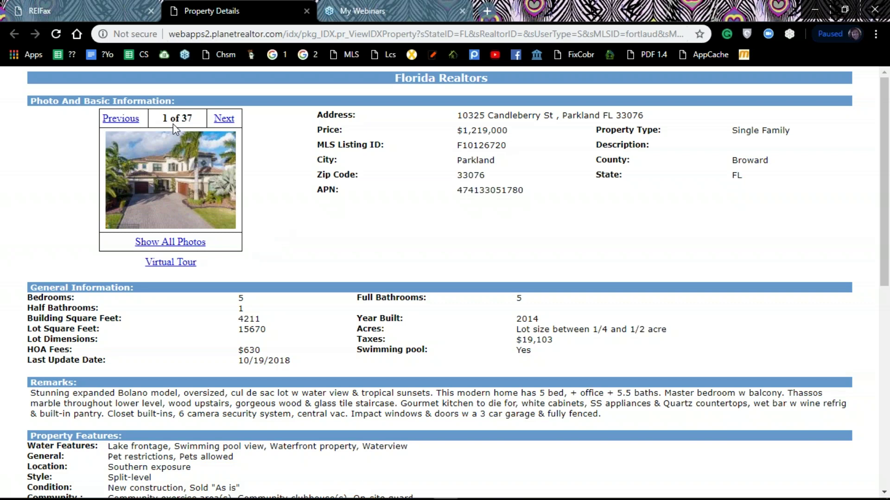
scroll(280, 222, "down", 1)
scroll(280, 222, "down", 2)
scroll(139, 190, "down", 3)
scroll(140, 190, "down", 1)
scroll(225, 191, "up", 7)
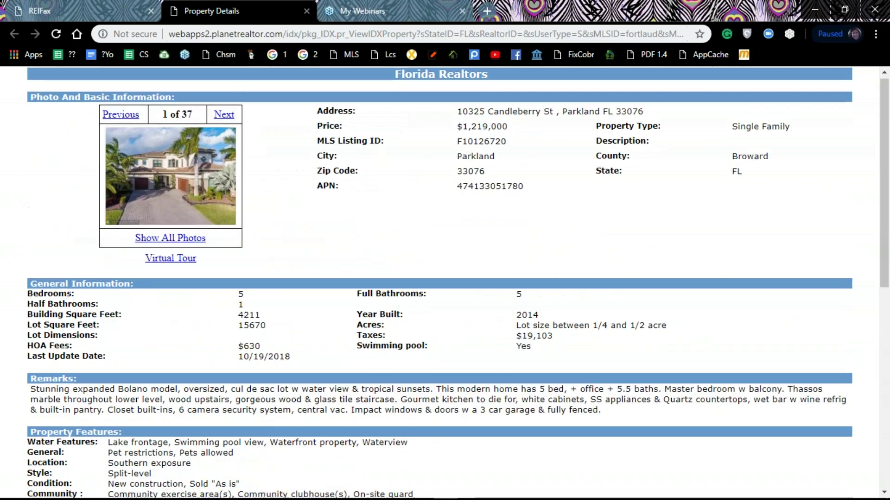
Try to view the property's Realtor.com listing from the additional links, and close the external listing page
left_click(87, 5)
left_click(147, 284)
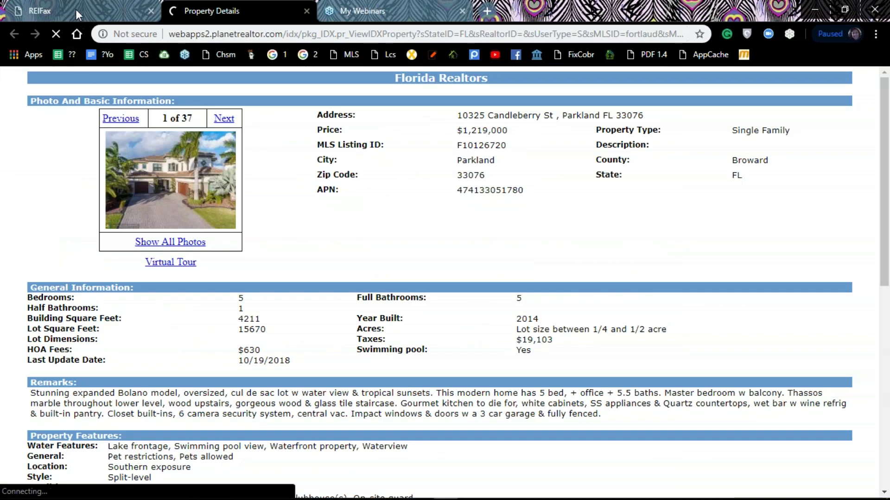
left_click(76, 8)
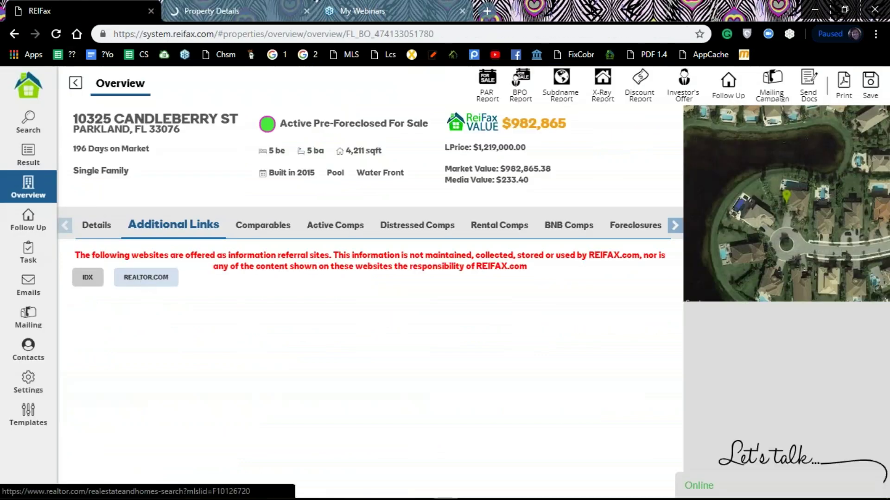
left_click(146, 278)
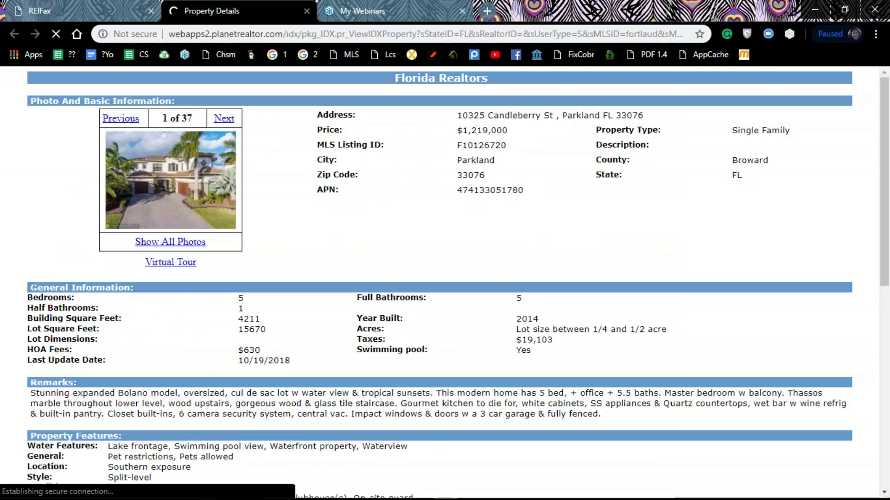
left_click(305, 11)
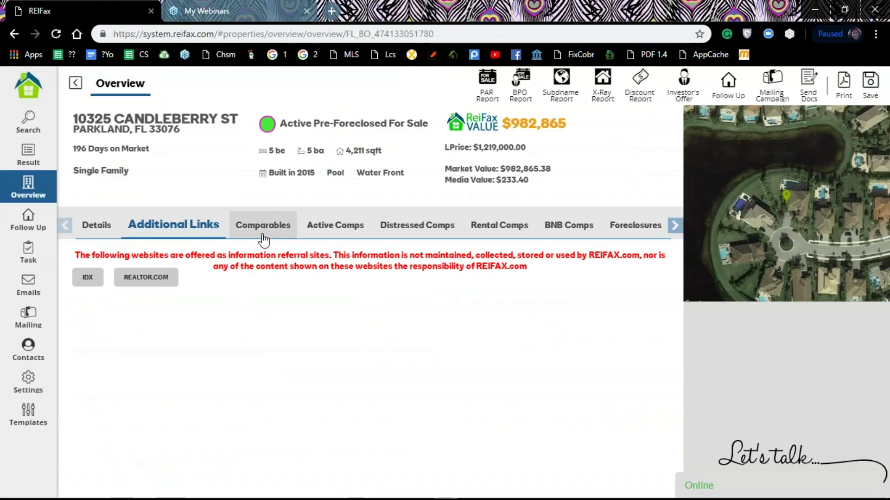
Show the Parkland property's comparables and select all of them
left_click(280, 231)
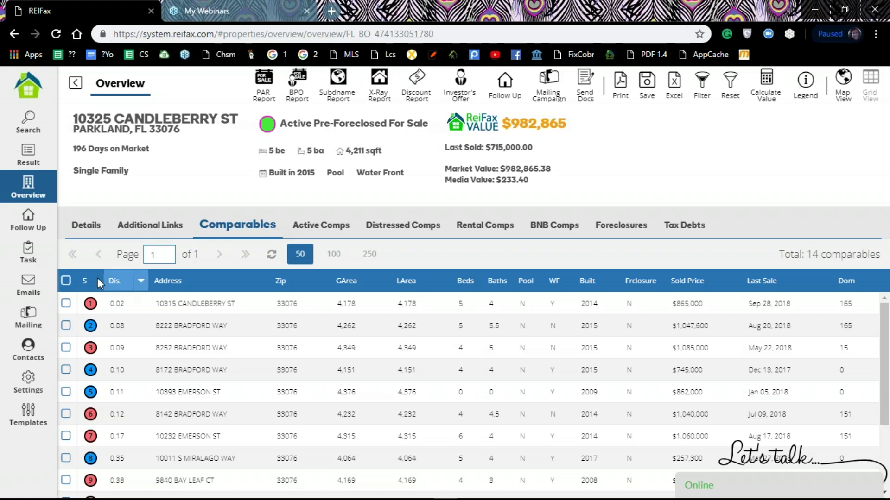
left_click(67, 280)
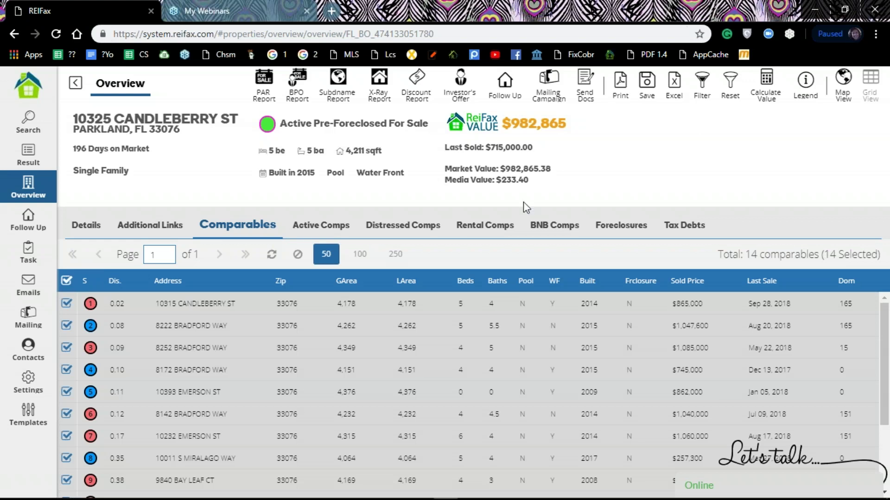
Calculate the property's value from all selected comparables and sort the comparables by sold price in ascending order
left_click(768, 82)
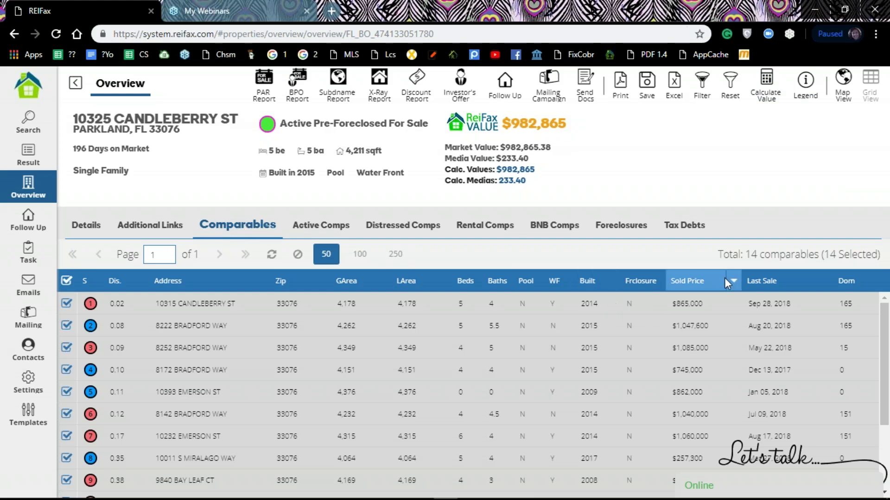
left_click(733, 281)
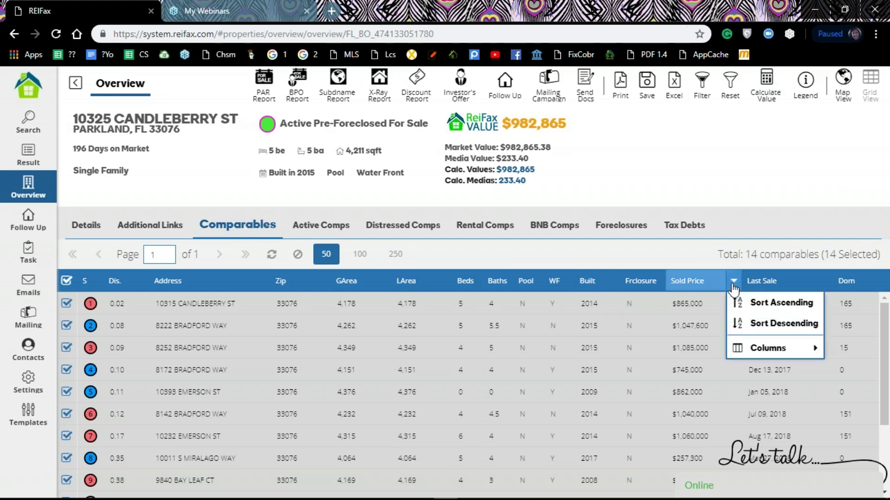
left_click(757, 311)
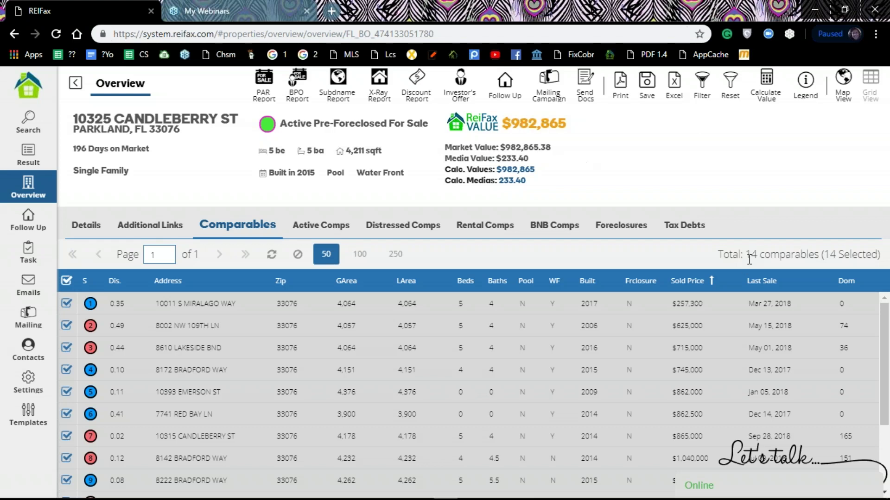
mouse_move(885, 338)
left_mouse_down()
mouse_move(882, 370)
mouse_move(883, 324)
left_mouse_up()
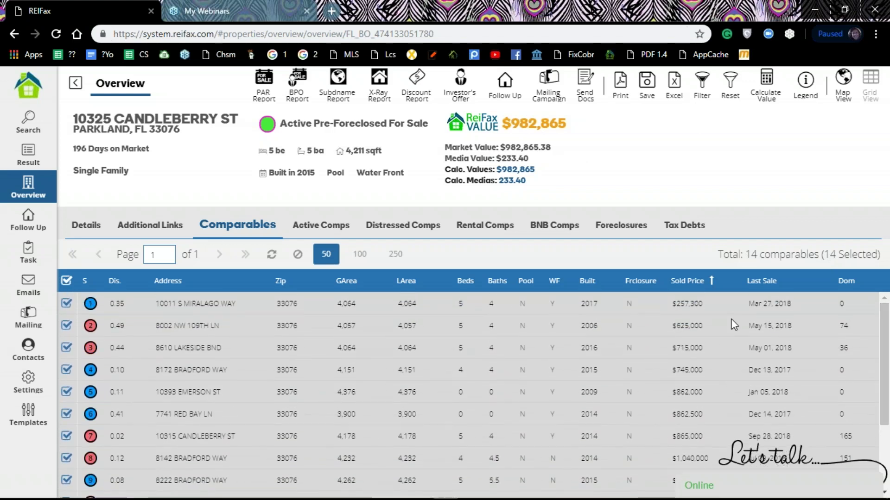
Deselect the two comparables with the lowest sold prices and recalculate the property's value
left_click(68, 304)
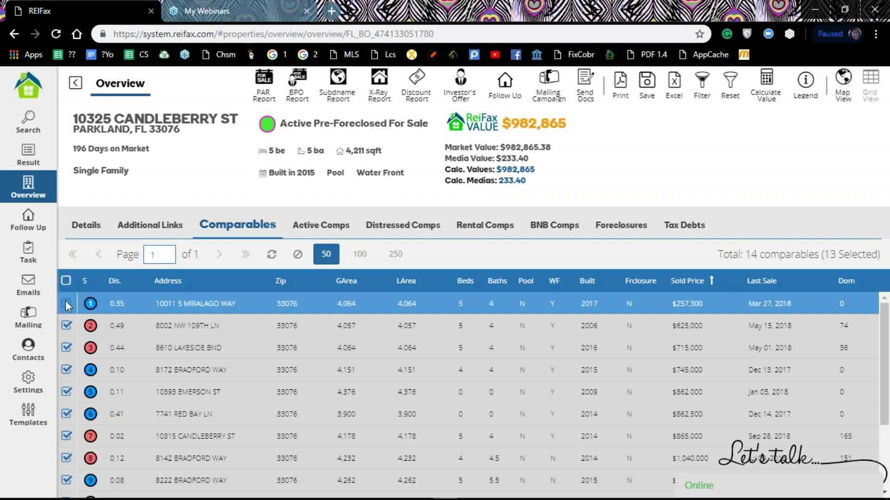
left_click(67, 326)
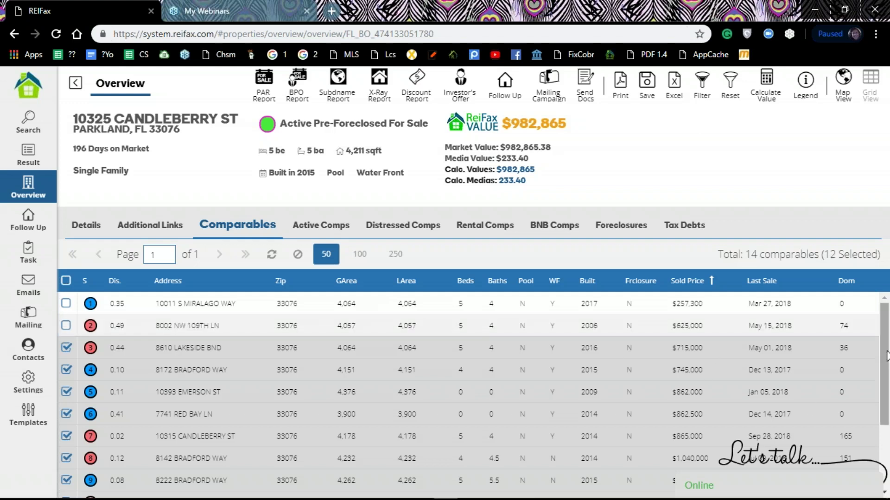
left_click_drag(885, 355, 885, 416)
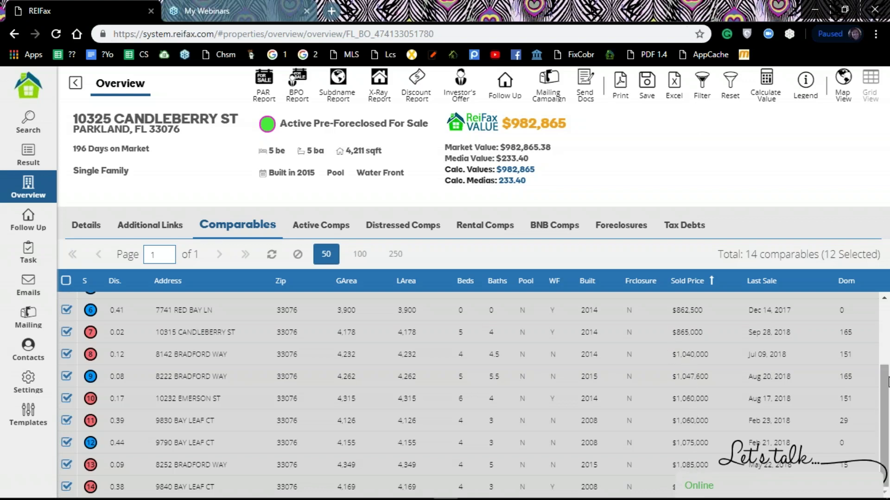
left_click_drag(884, 371, 884, 310)
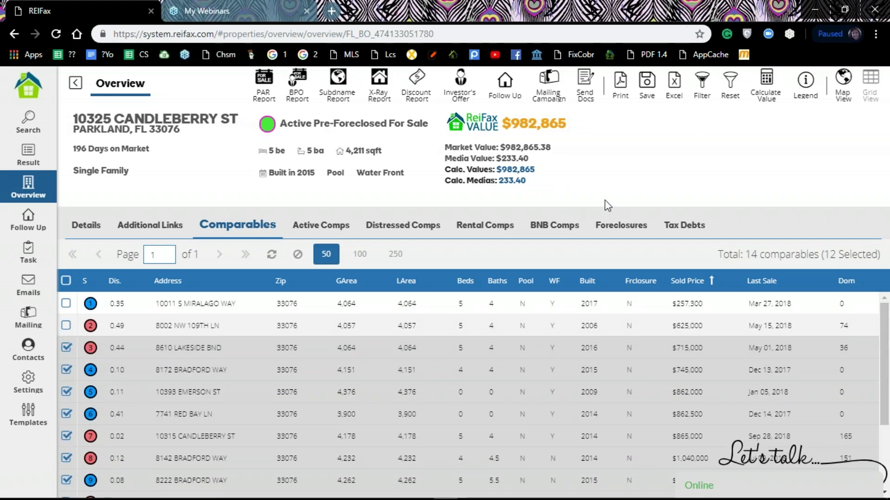
left_click(767, 88)
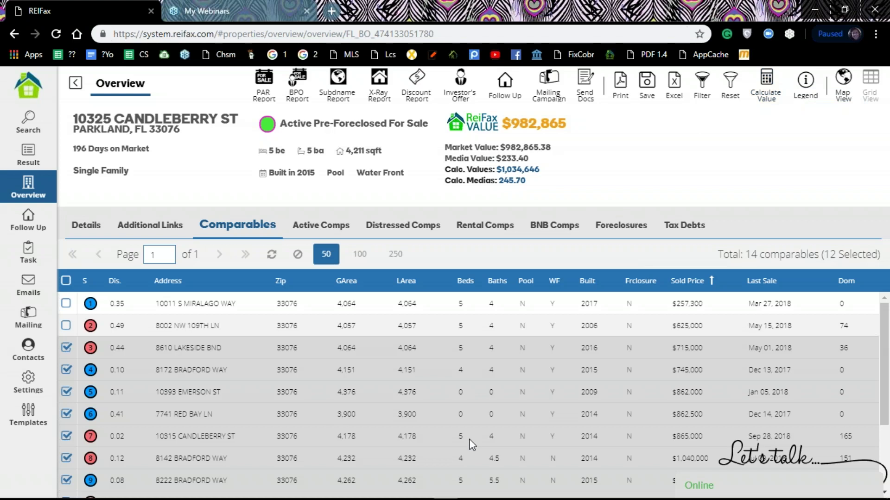
Filter the comparables to closing dates from 6 months, and recalculate the property's value from all the filtered comparables
left_click(704, 84)
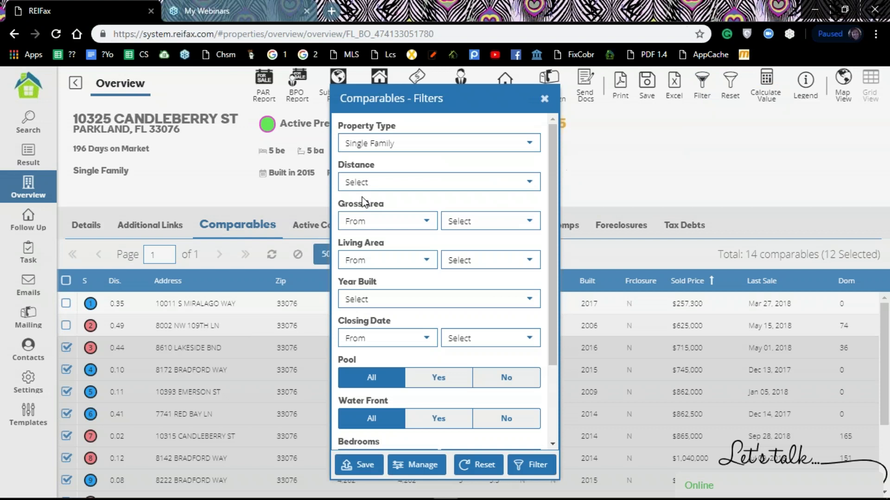
left_click(530, 182)
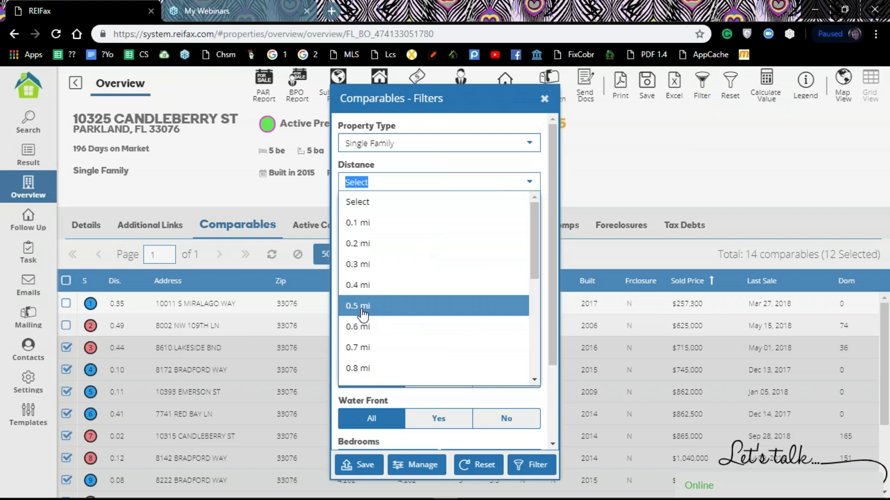
left_click(606, 179)
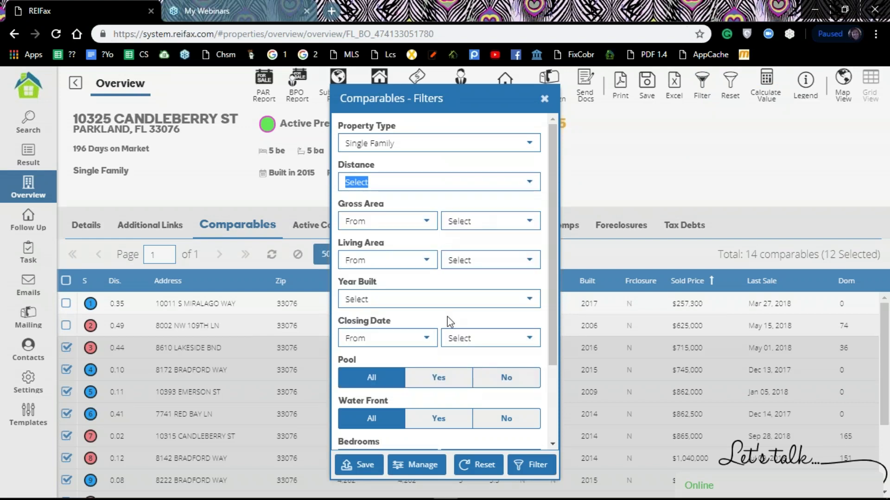
scroll(446, 318, "down", 2)
scroll(464, 176, "down", 1)
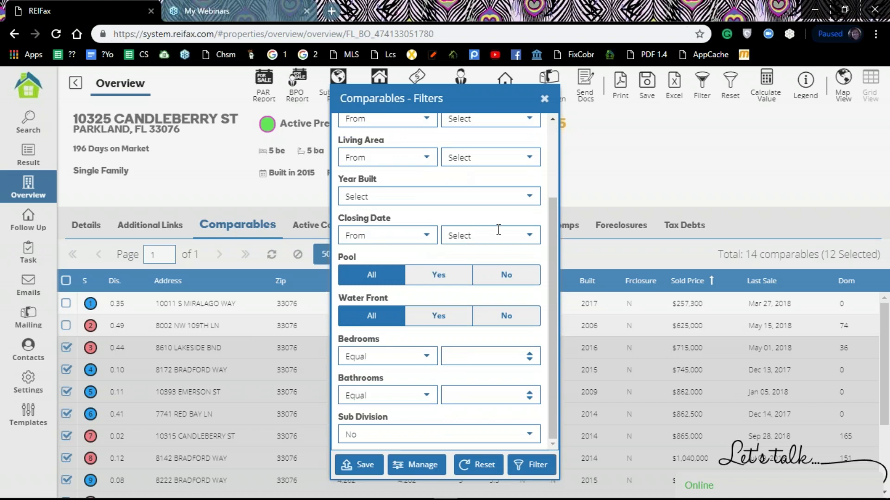
left_click(531, 236)
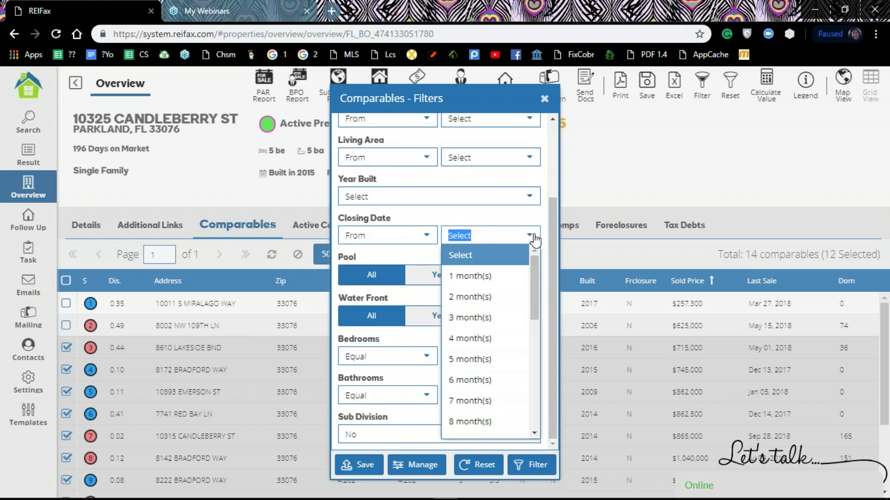
left_click(469, 386)
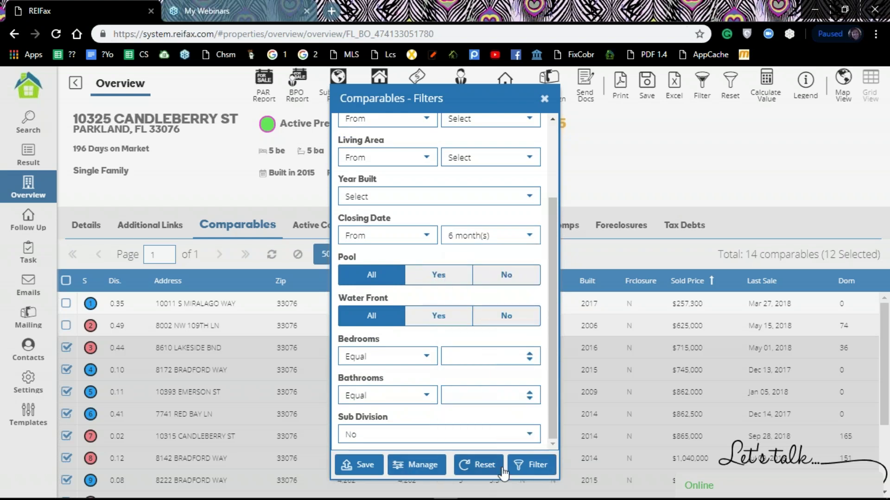
left_click(528, 467)
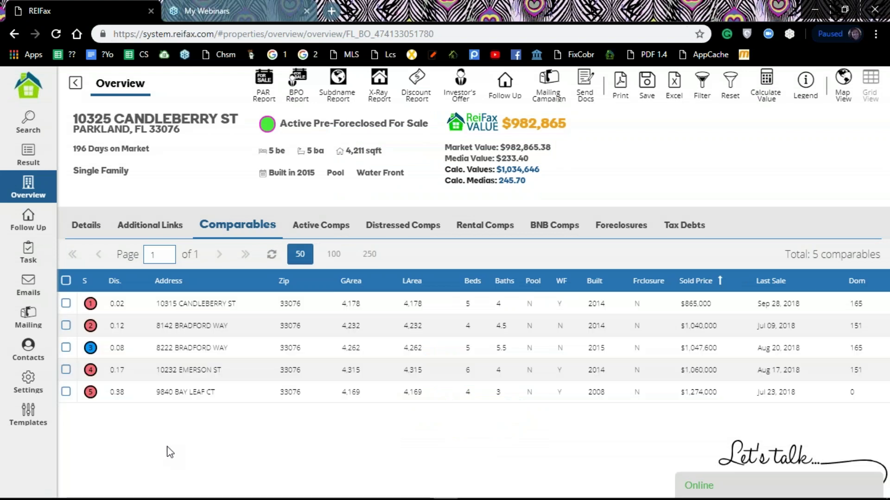
left_click(66, 280)
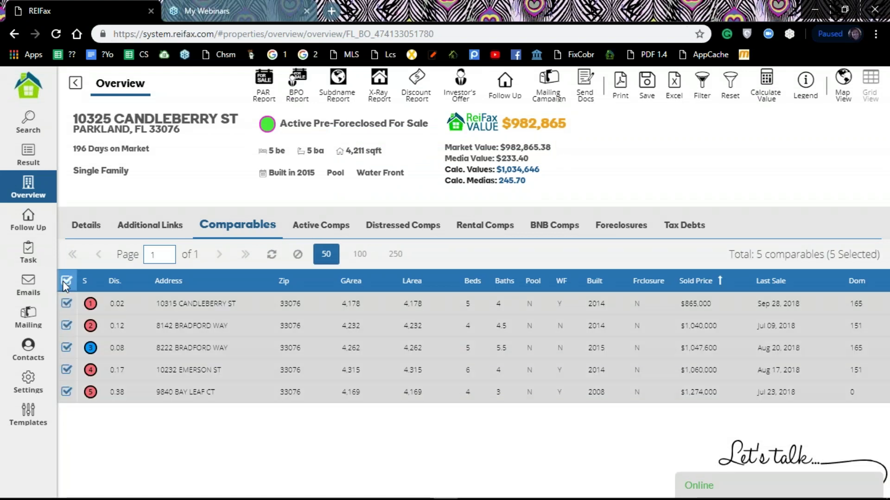
left_click(763, 86)
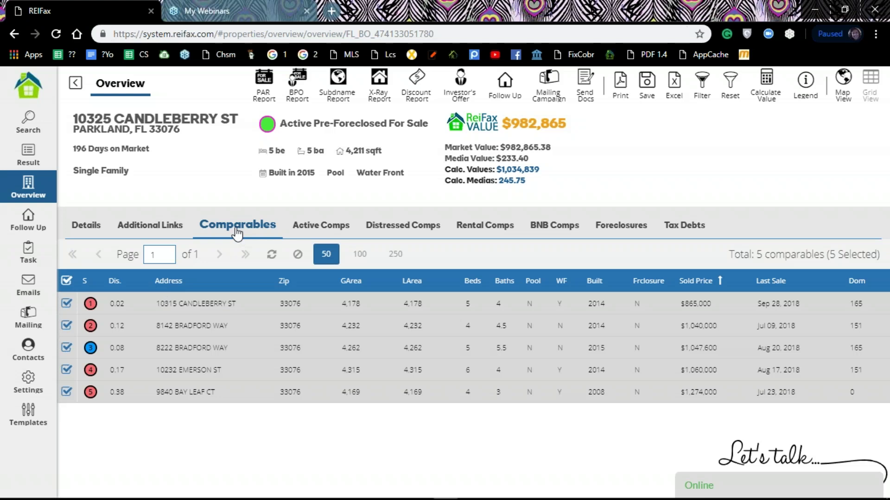
Show the property's active comparables and calculate its value from all of them
left_click(329, 229)
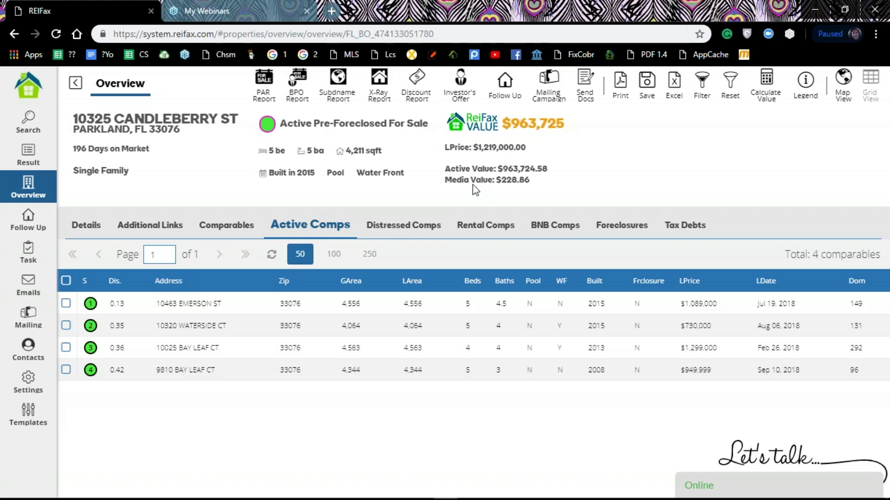
left_click(67, 281)
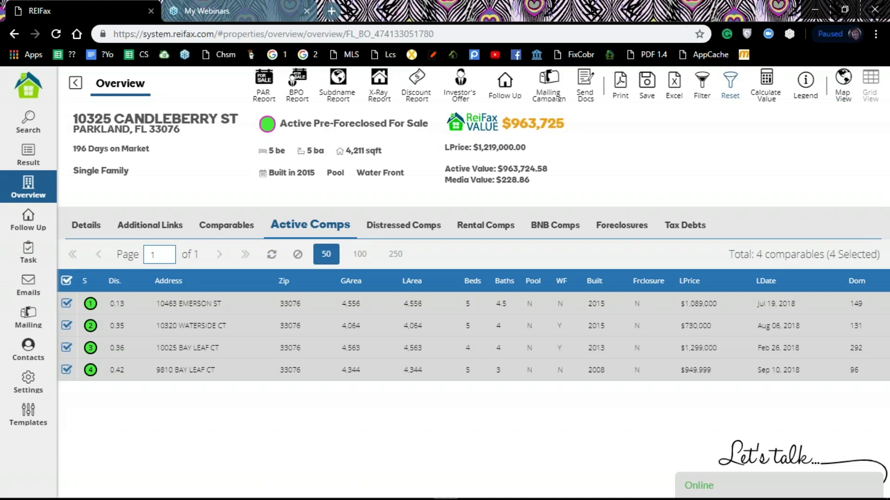
left_click(766, 79)
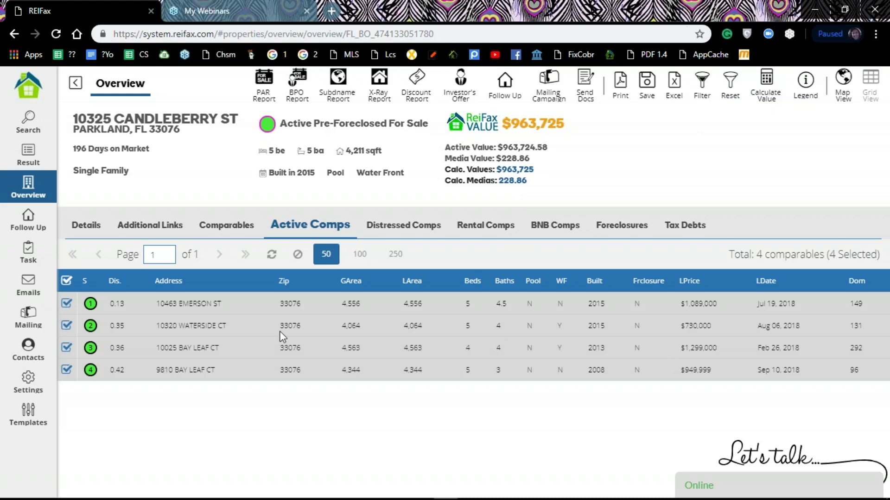
Exclude the active comparables listed at $730,000 and $949,999 one after the other, recalculating the value each time
left_click(66, 325)
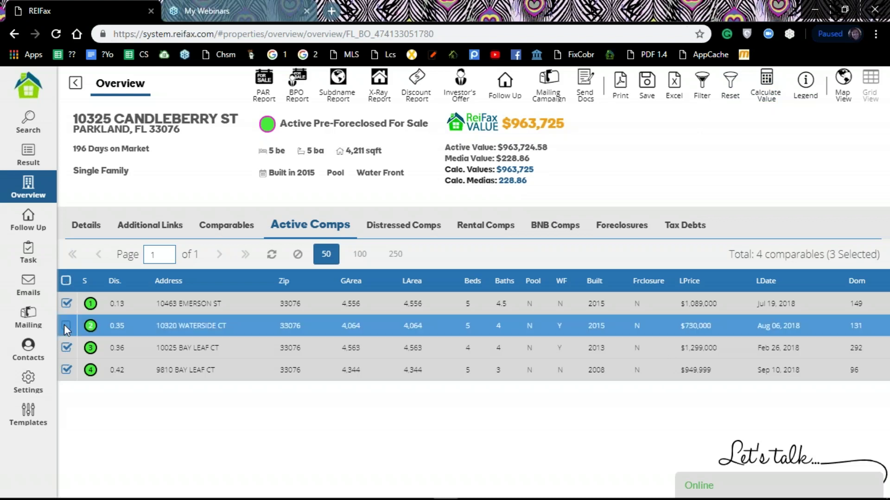
left_click(766, 81)
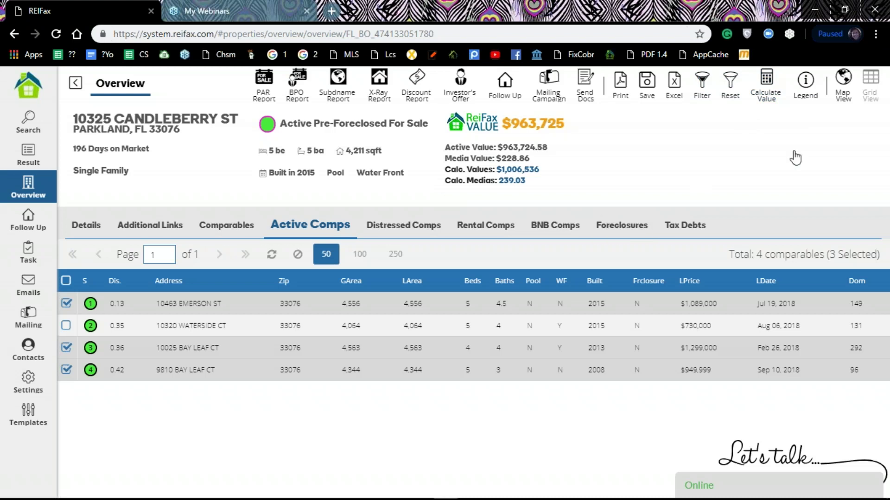
left_click(704, 83)
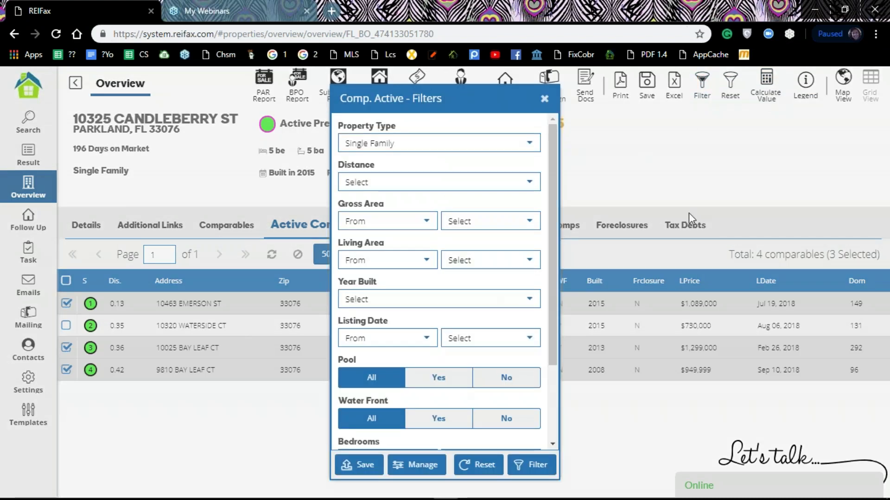
left_click(547, 99)
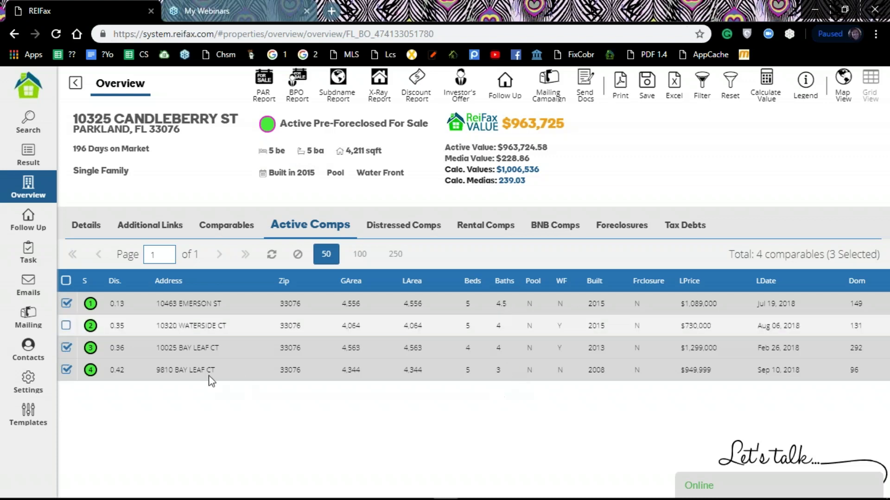
left_click(64, 369)
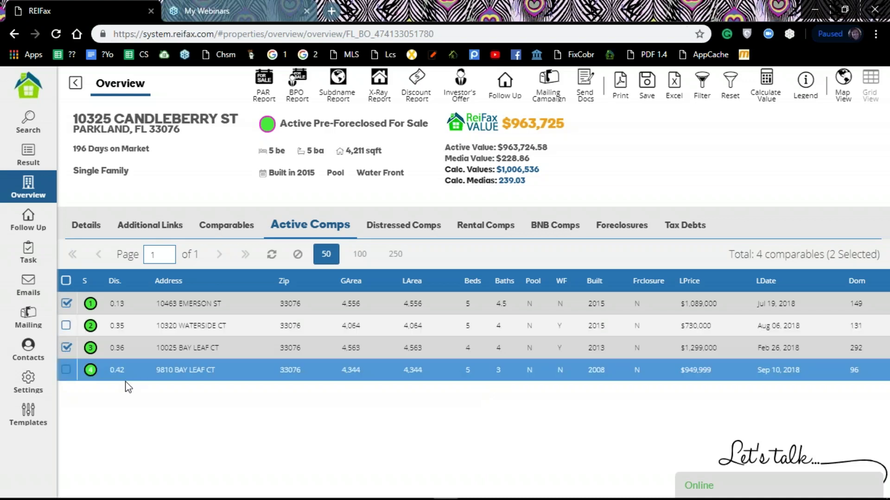
left_click(768, 85)
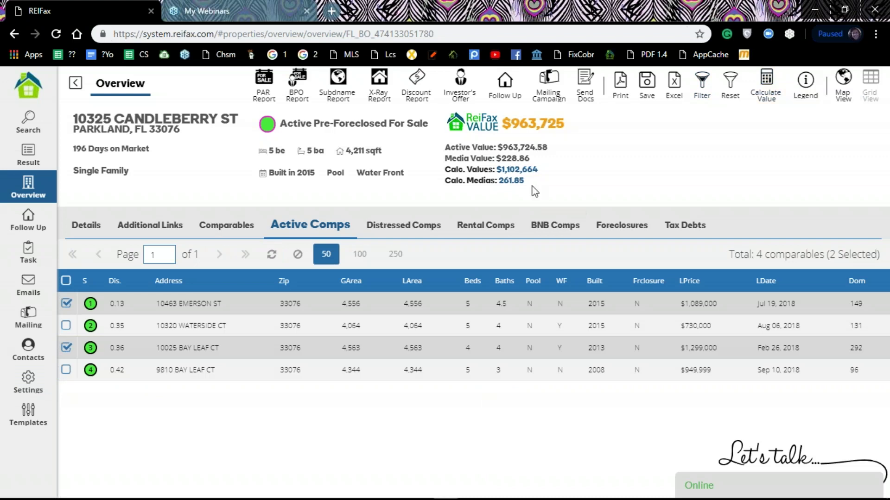
Filter the active comparables to bedrooms equal to 5 and bathrooms equal to 5
left_click(703, 88)
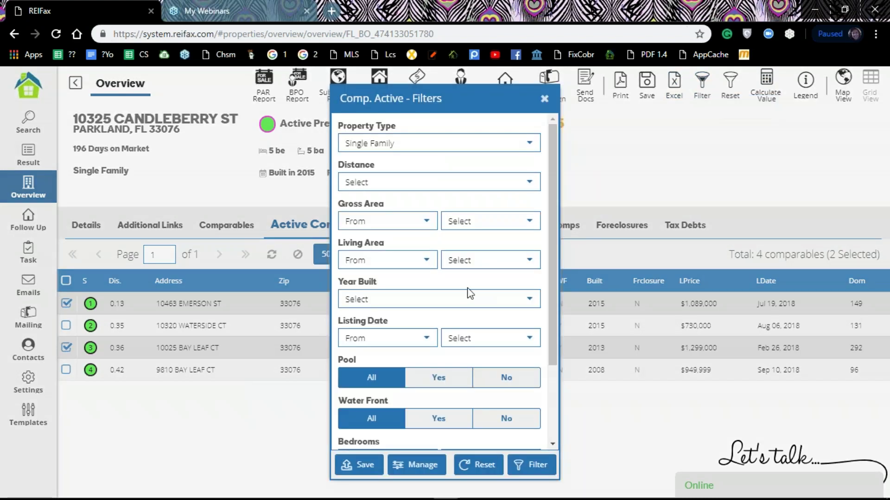
scroll(426, 297, "down", 3)
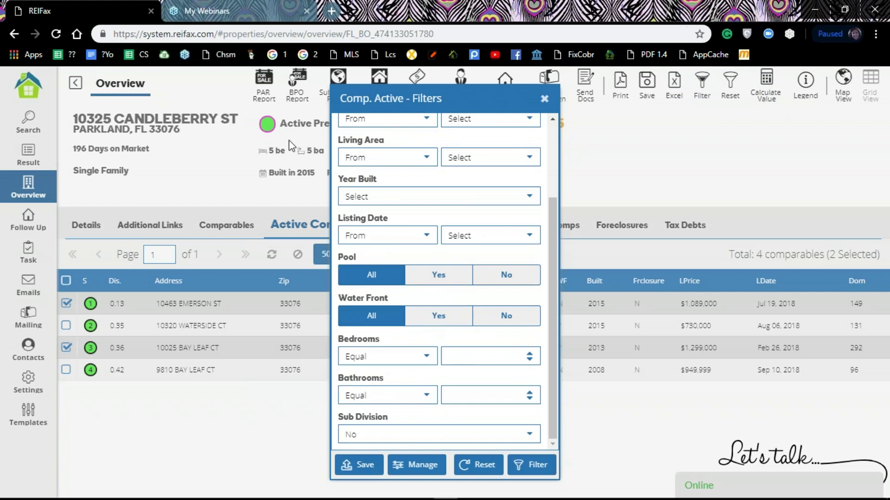
left_click_drag(431, 99, 508, 99)
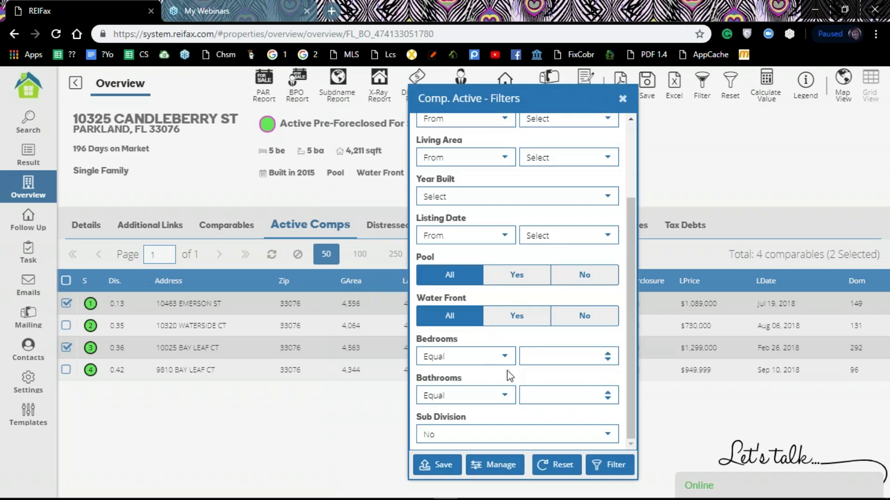
left_click(607, 354)
left_click(607, 353)
left_click(607, 354)
left_click(607, 353)
left_click(607, 353)
left_click(608, 393)
left_click(608, 392)
left_click(607, 392)
left_click(607, 392)
left_click_drag(540, 98, 273, 77)
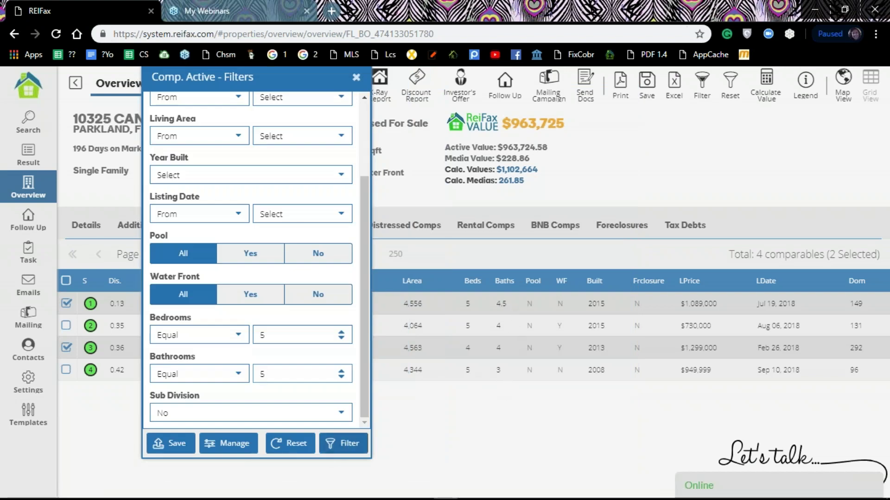
left_click(348, 448)
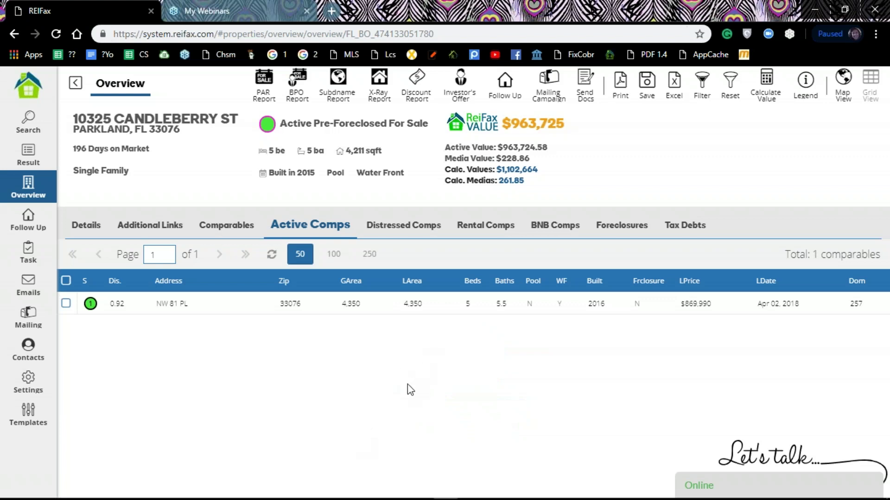
Select the remaining active comparable and calculate the property's value from it
left_click(65, 304)
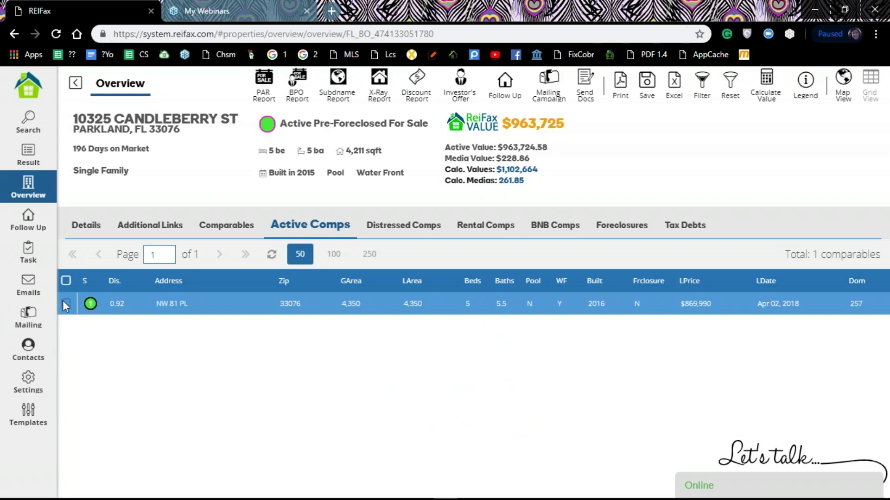
left_click(64, 303)
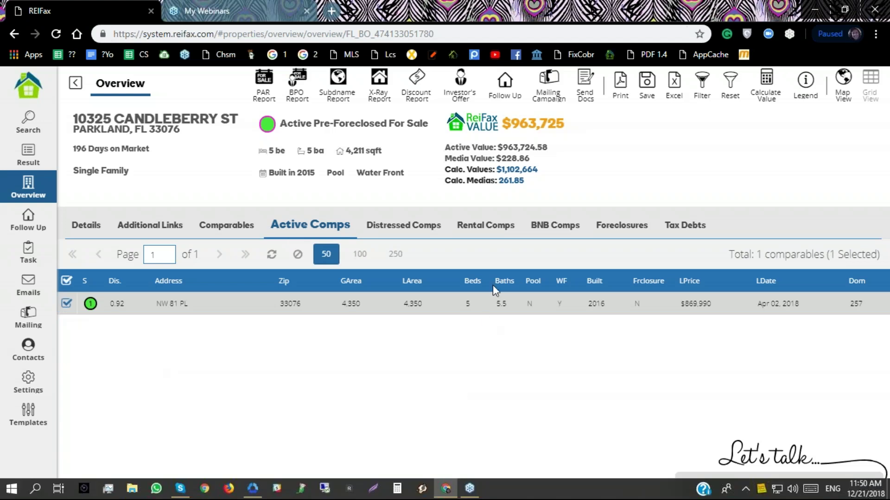
left_click(766, 83)
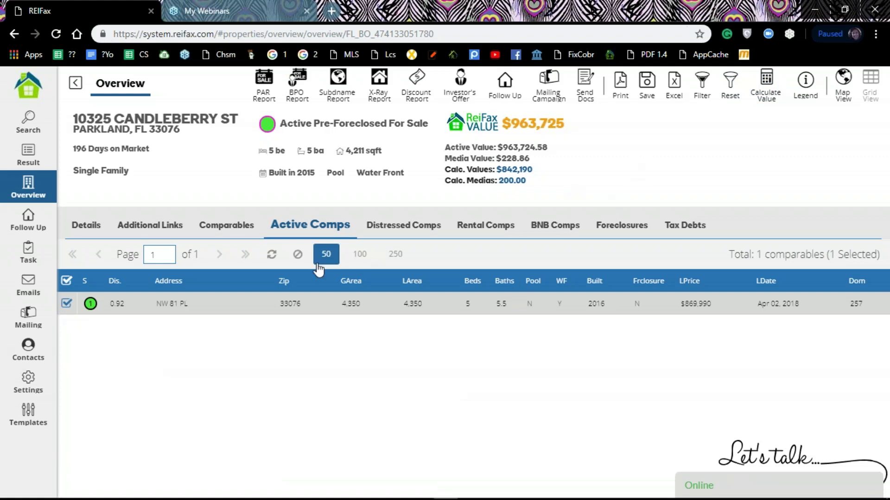
Show the property's distressed comparables, review the details of the third one, and return to the subject property's overview
left_click(426, 230)
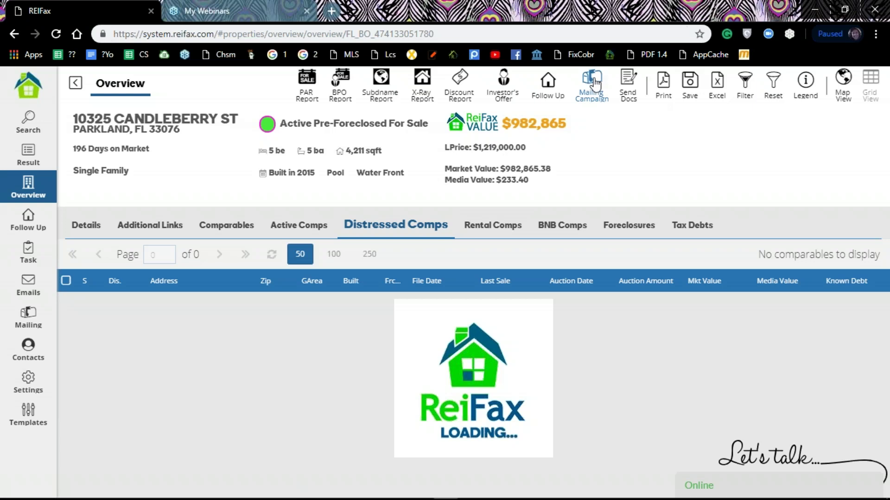
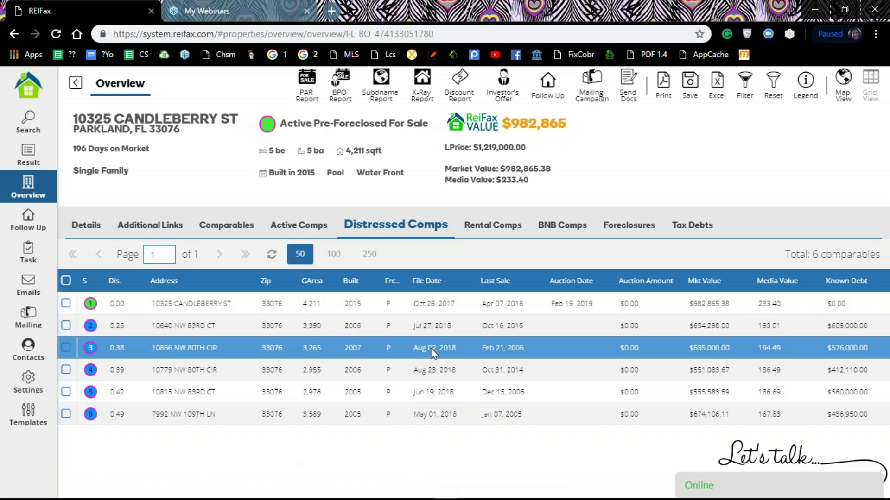
left_click(433, 353)
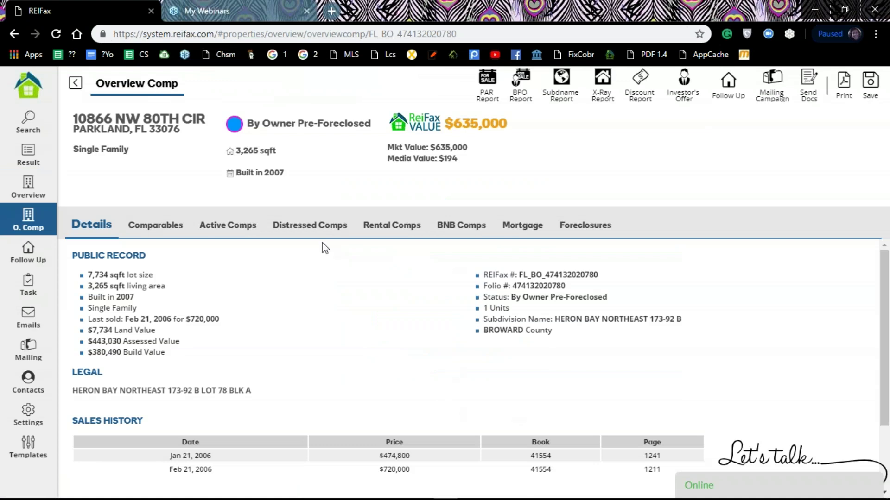
scroll(417, 323, "down", 2)
scroll(413, 318, "up", 2)
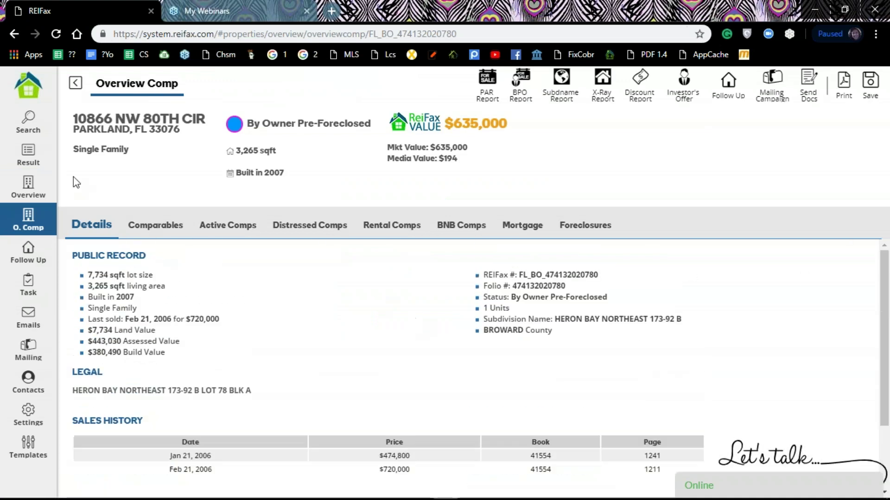
left_click(76, 86)
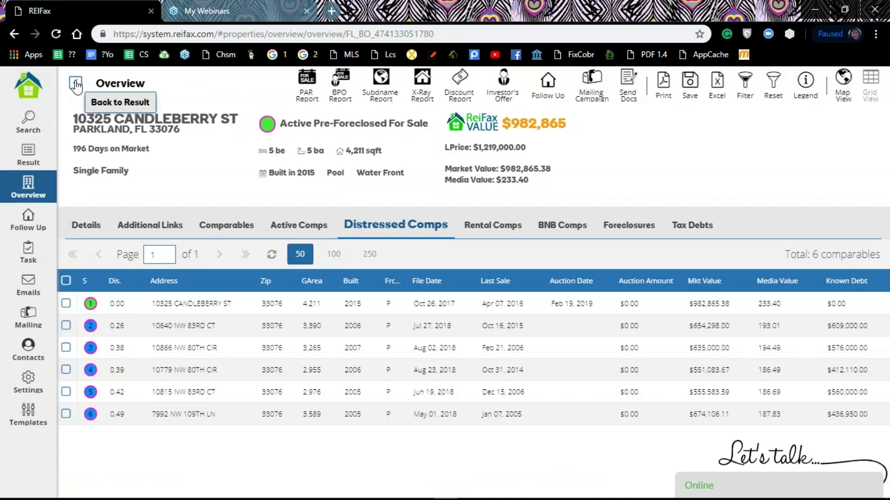
Show the property's rental comparables and review their list prices through the end of the list
left_click(490, 227)
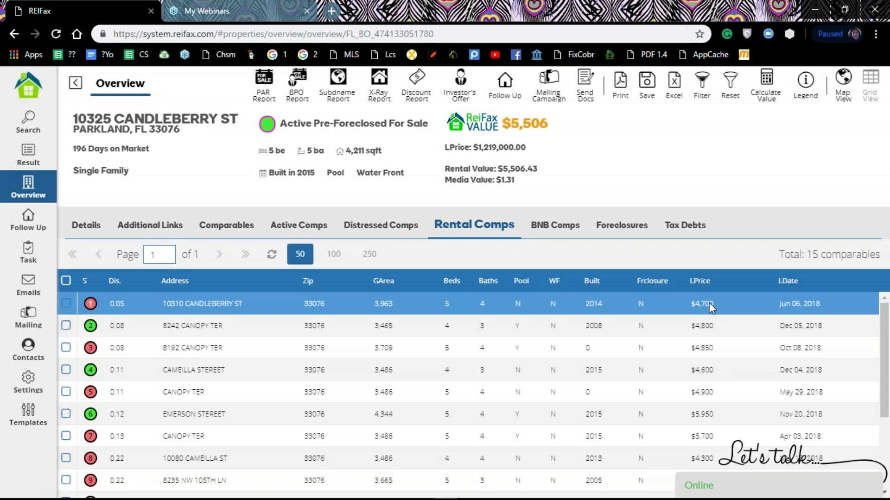
scroll(708, 306, "down", 3)
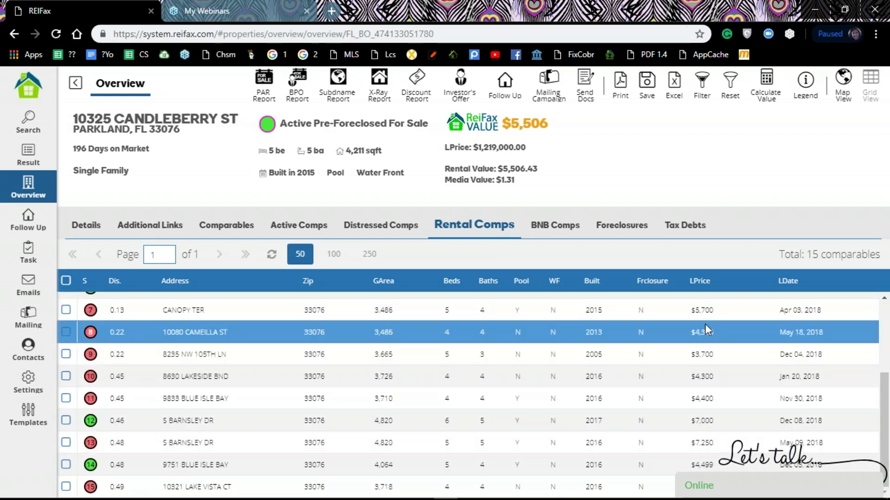
scroll(705, 324, "up", 3)
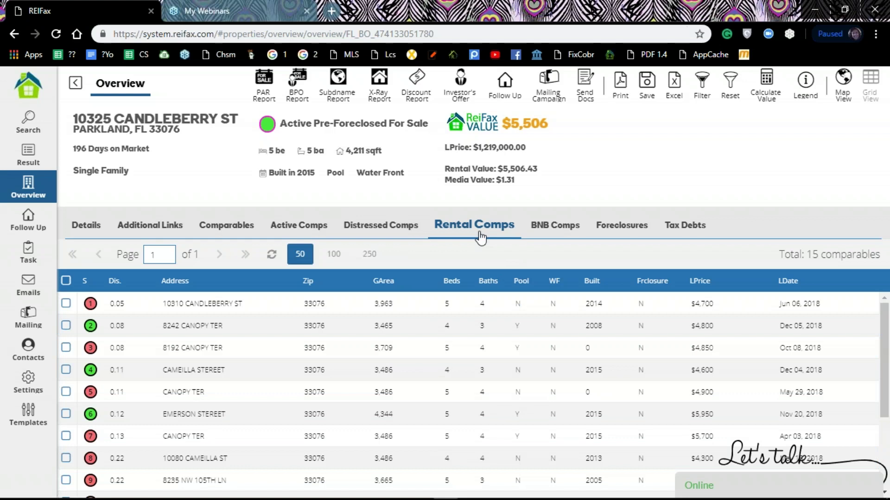
Show the property's BNB comparables and check their ADR figures against the list prices of the rental comparables
left_click(563, 226)
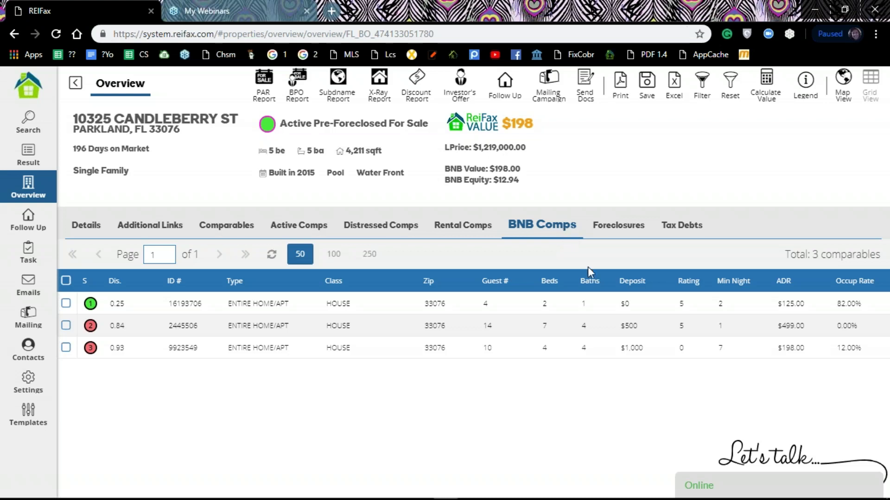
left_click(785, 298)
left_click(794, 349)
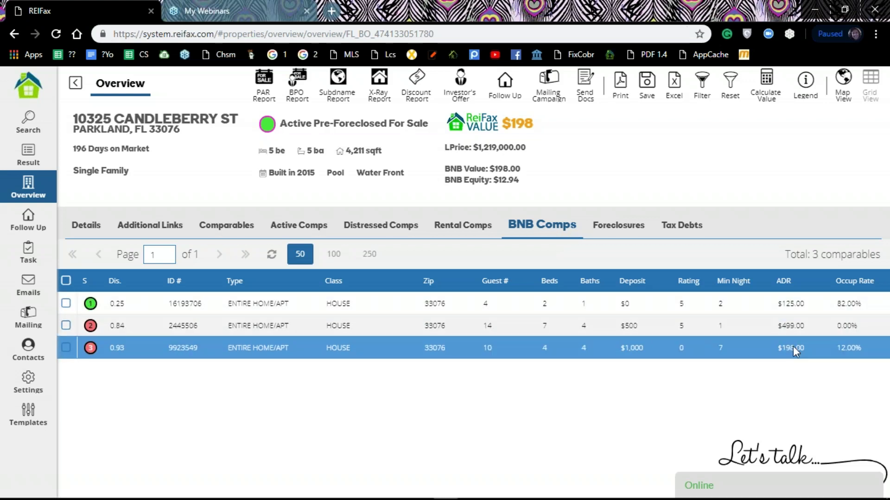
left_click(779, 306)
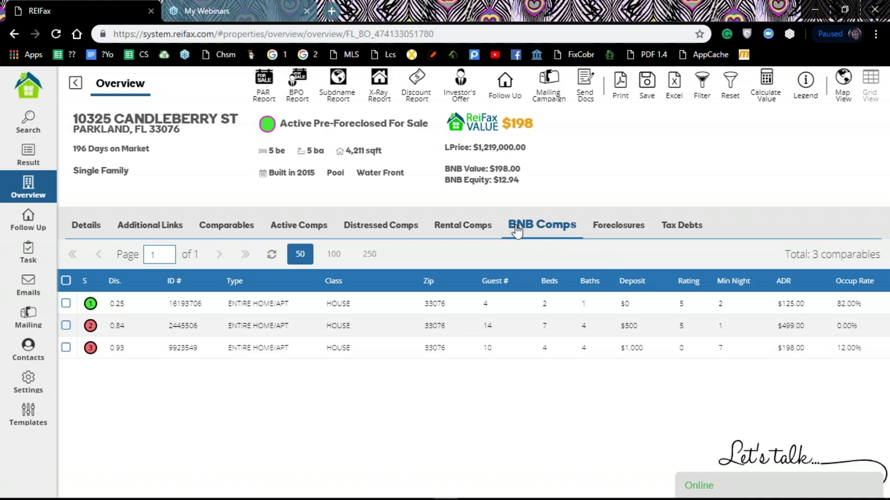
left_click(462, 229)
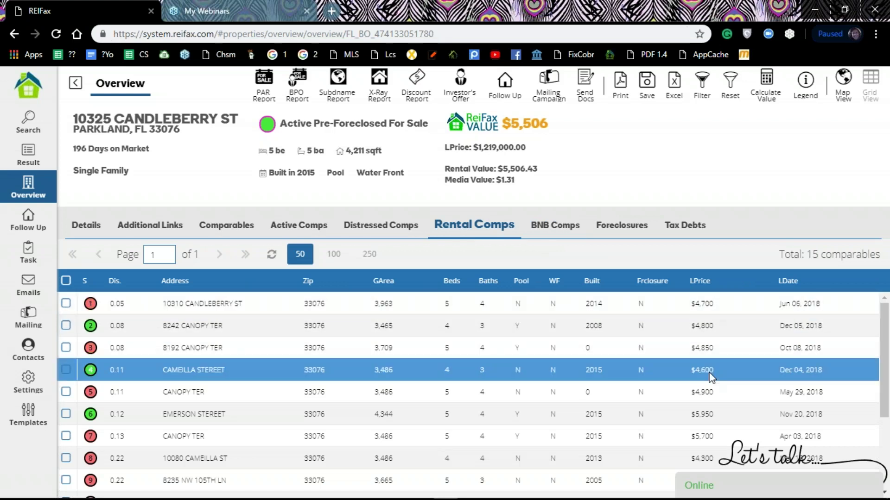
left_click(556, 228)
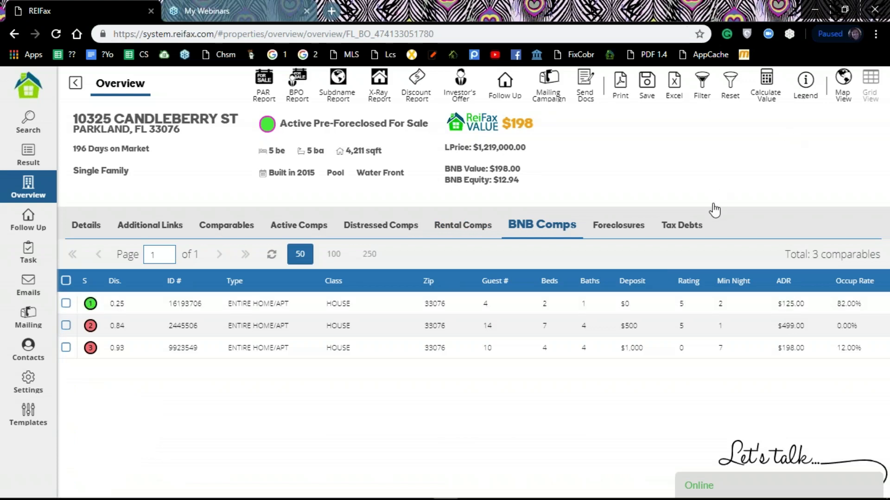
Show the property's tax debts and check the debt by year
left_click(688, 231)
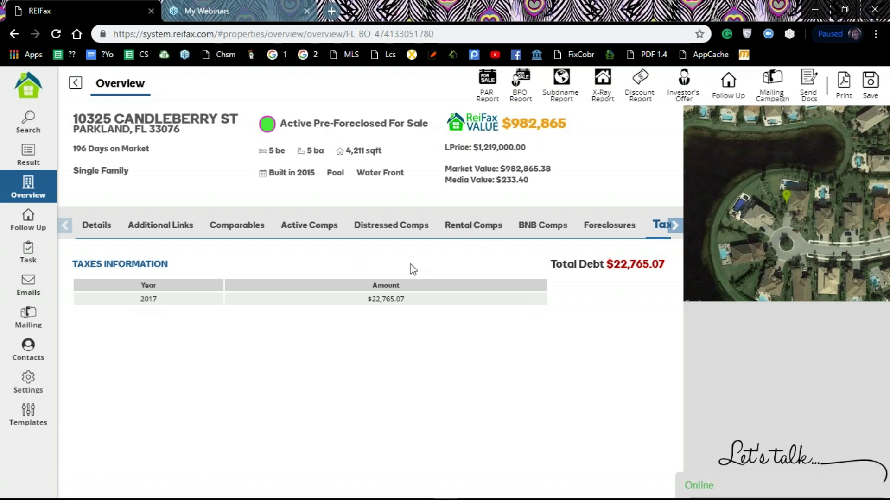
left_click(675, 226)
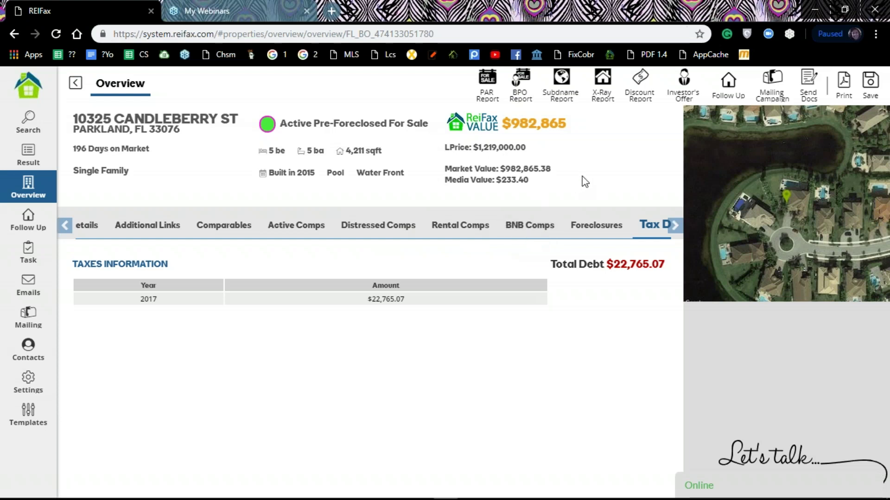
left_click(675, 228)
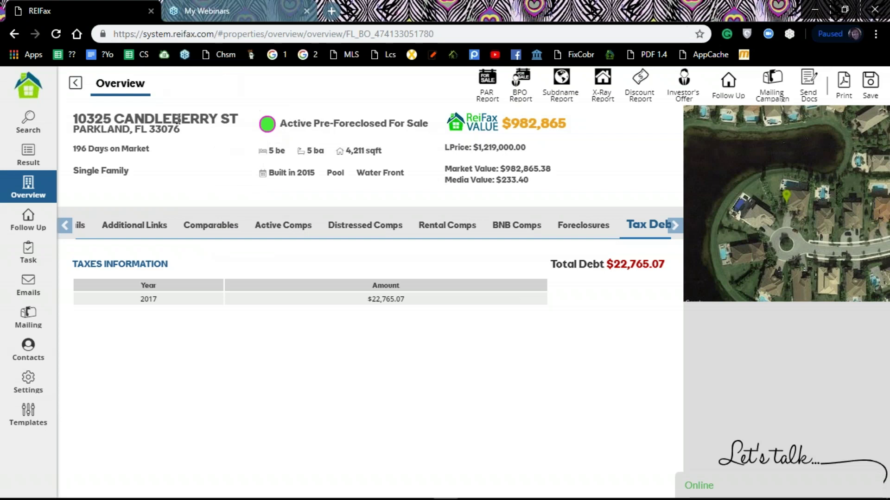
Generate the subdivision name report for Single Family properties, look through its first page, and return to the property overview
left_click(562, 78)
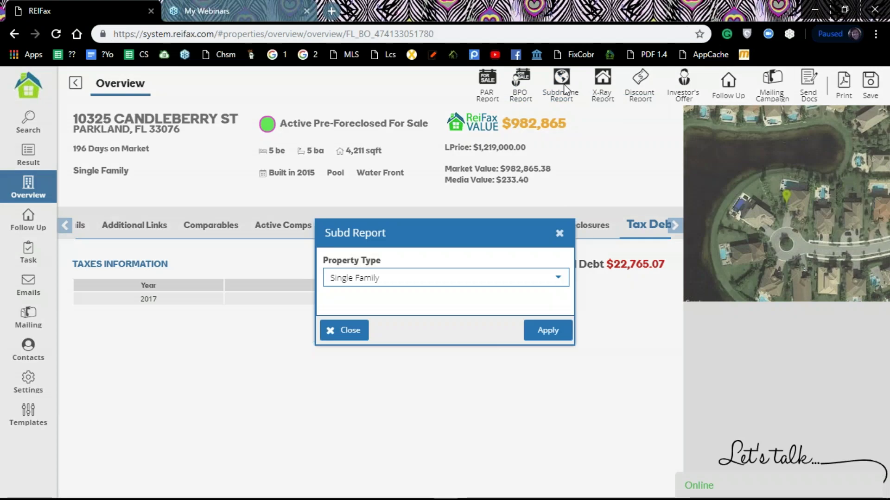
left_click(547, 331)
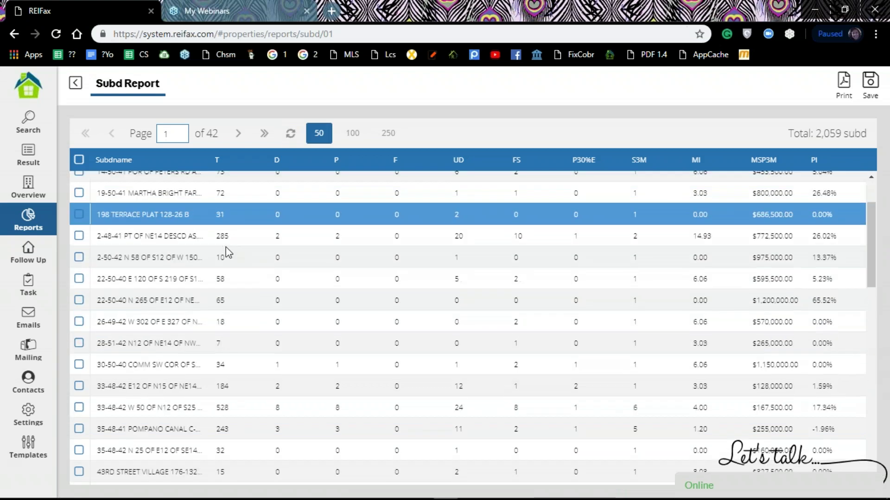
scroll(226, 247, "down", 6)
scroll(226, 246, "down", 6)
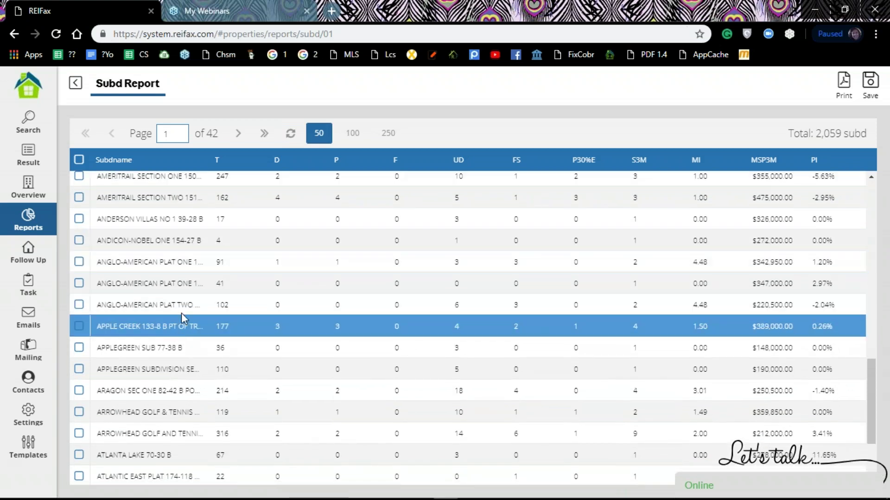
scroll(186, 316, "down", 2)
scroll(186, 315, "up", 15)
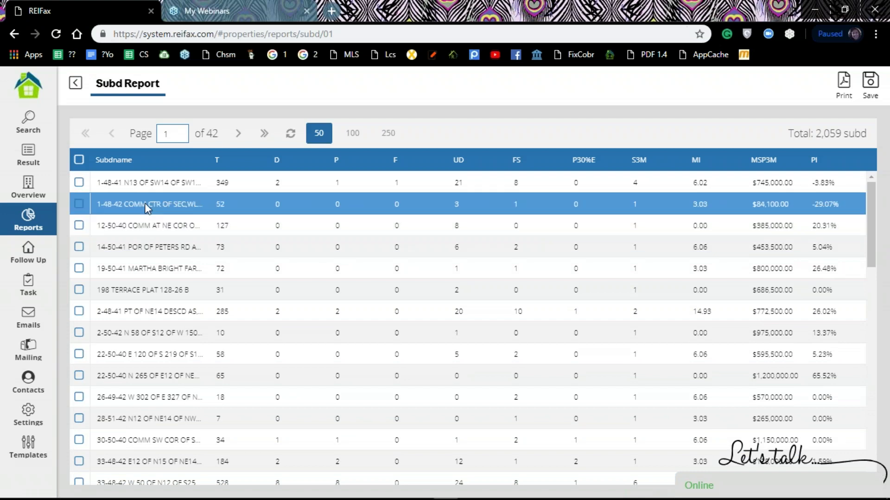
left_click(75, 85)
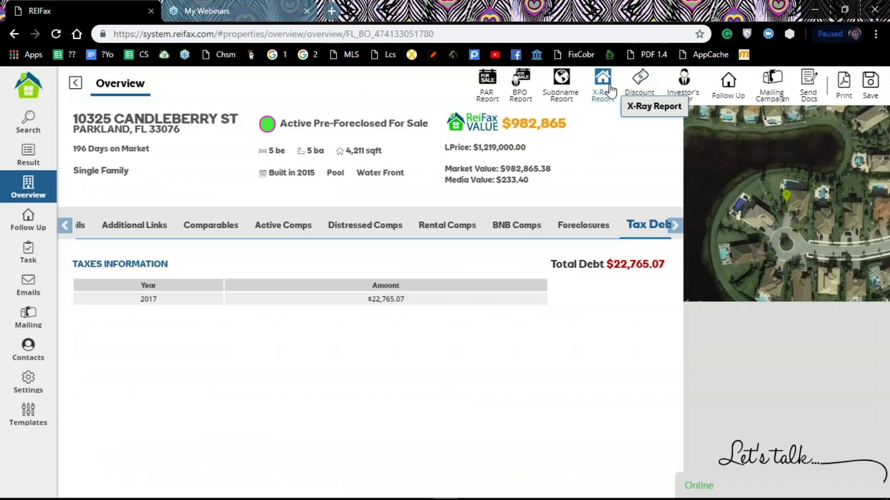
Generate the property's X-Ray report for a 0.5 mi distance and review the subject area versus county area totals
left_click(611, 89)
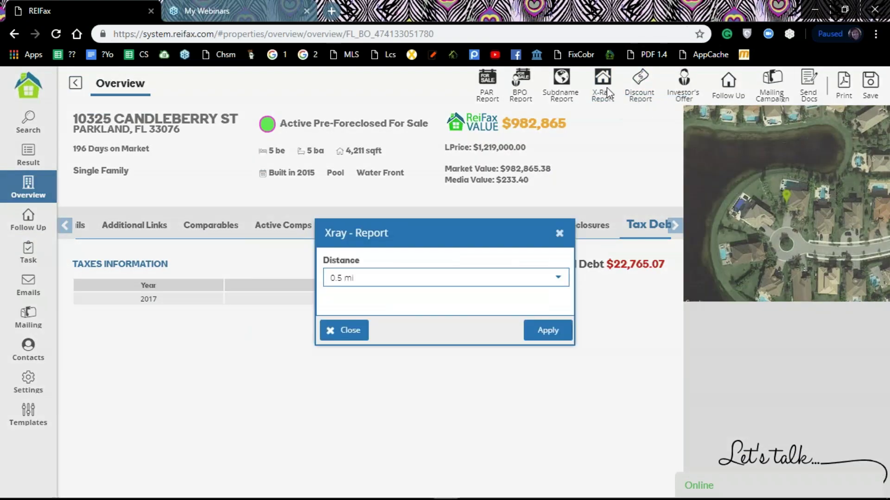
left_click(551, 336)
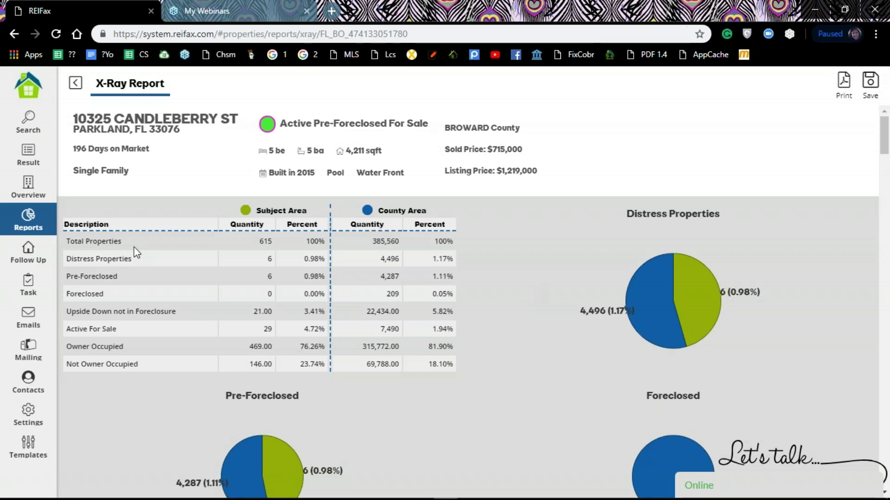
scroll(137, 252, "down", 4)
scroll(199, 206, "up", 3)
scroll(200, 209, "up", 1)
Examine the X-Ray report's pre-foreclosed, foreclosed, upside-down, active-for-sale, inventory, and average and median sold price sections
scroll(437, 328, "down", 15)
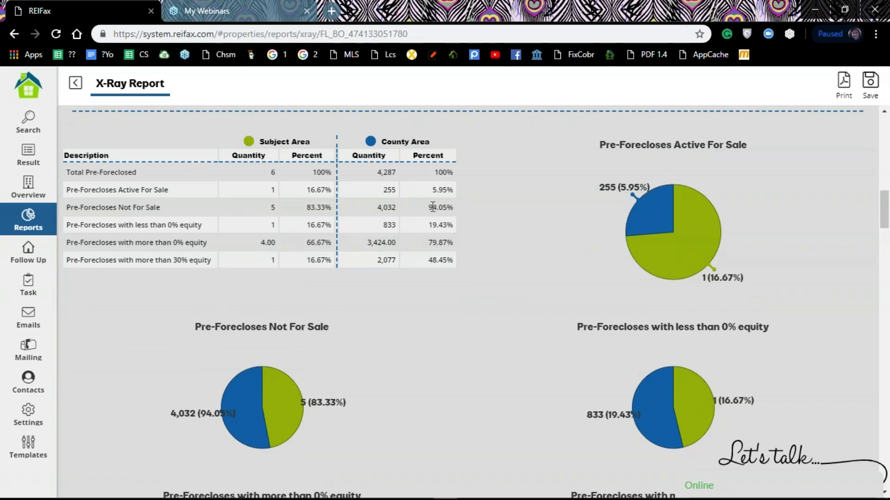
scroll(431, 213, "down", 7)
scroll(431, 215, "down", 8)
scroll(432, 214, "up", 4)
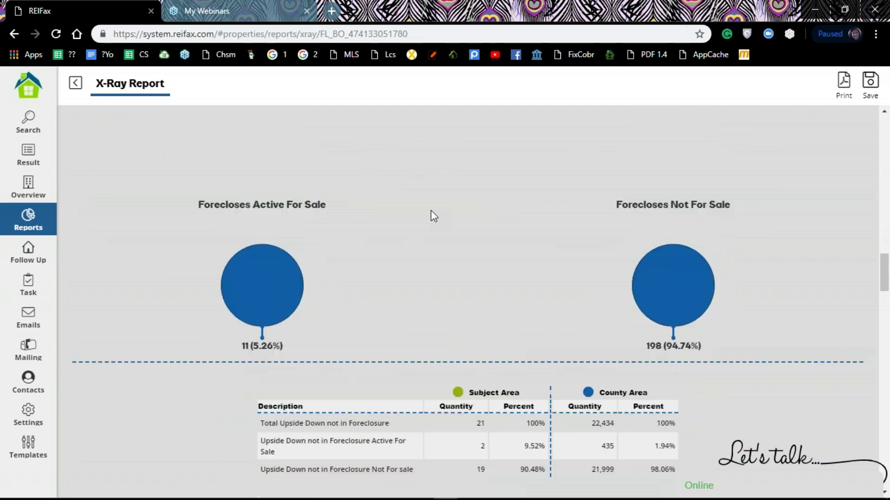
scroll(431, 214, "up", 1)
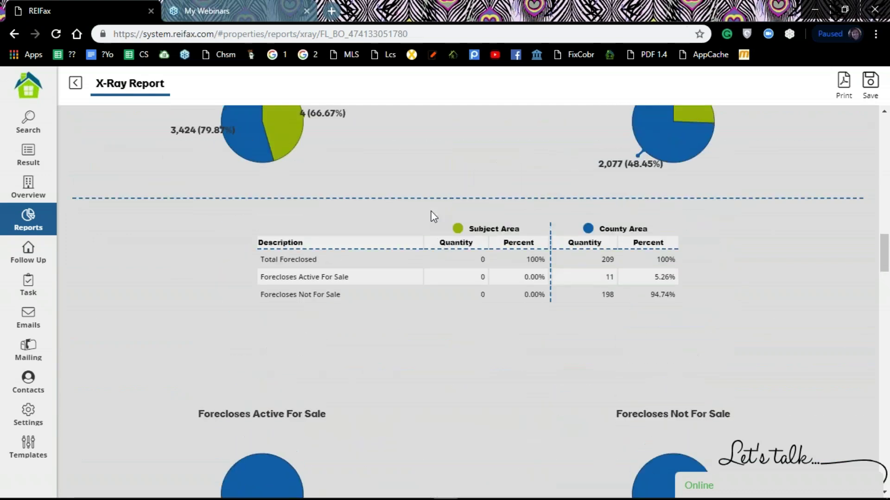
scroll(433, 213, "down", 9)
scroll(403, 252, "down", 3)
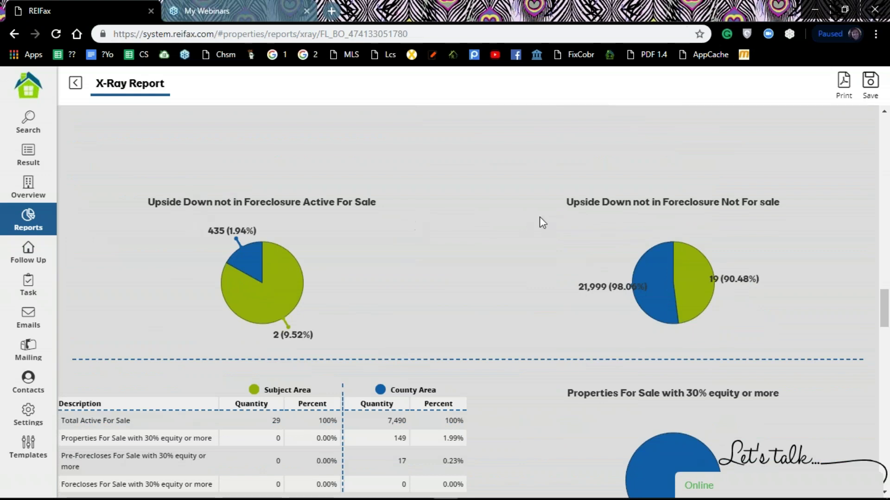
scroll(499, 263, "down", 8)
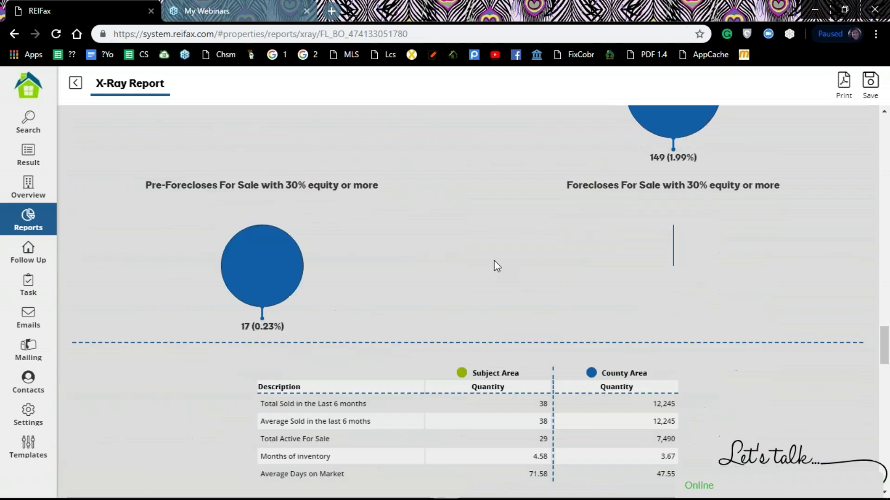
scroll(494, 263, "down", 15)
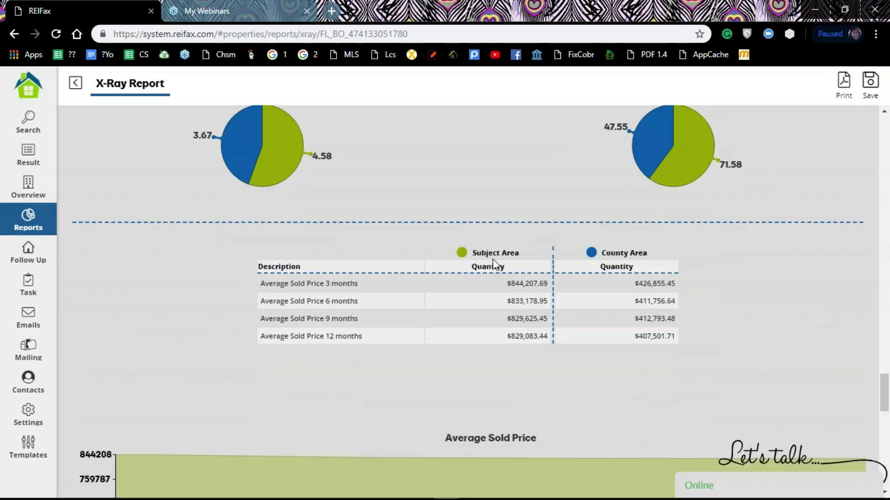
scroll(493, 262, "down", 8)
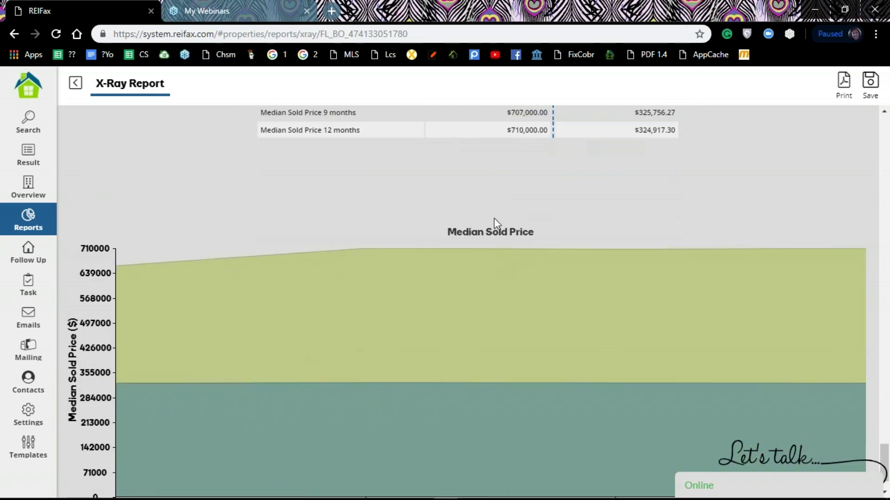
scroll(500, 200, "down", 1)
Recheck the X-Ray report's months of inventory, 30% equity, upside-down and foreclosed figures, ending at the pre-foreclosed table
scroll(499, 198, "up", 12)
scroll(362, 260, "up", 8)
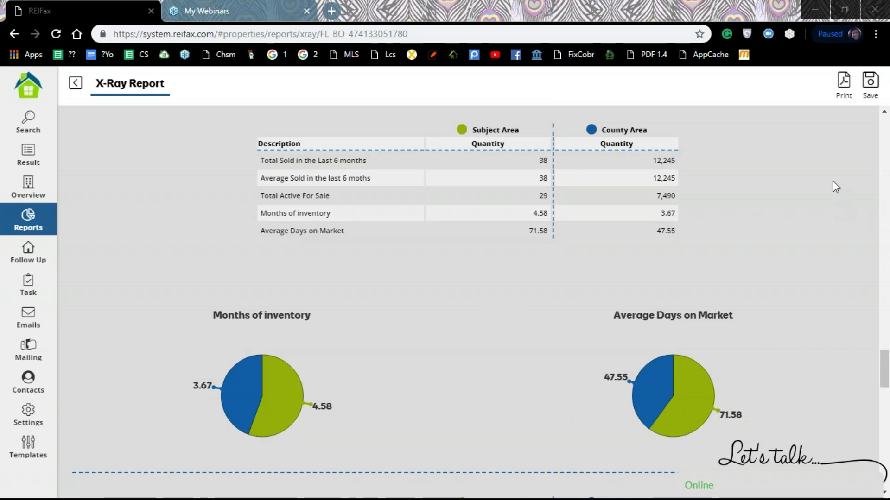
scroll(816, 168, "up", 5)
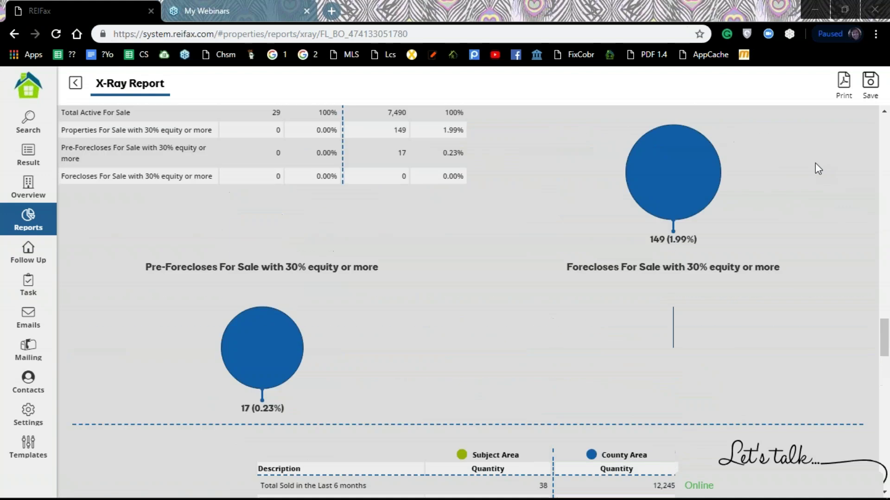
scroll(817, 168, "up", 5)
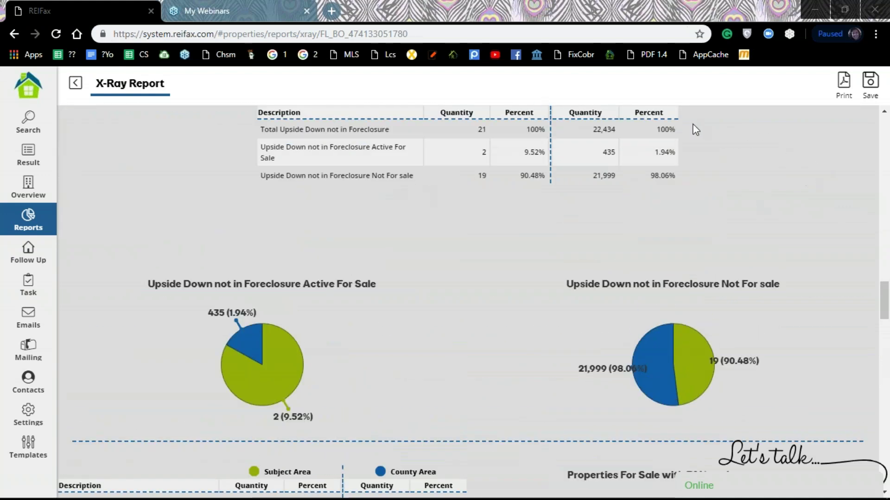
scroll(732, 169, "up", 6)
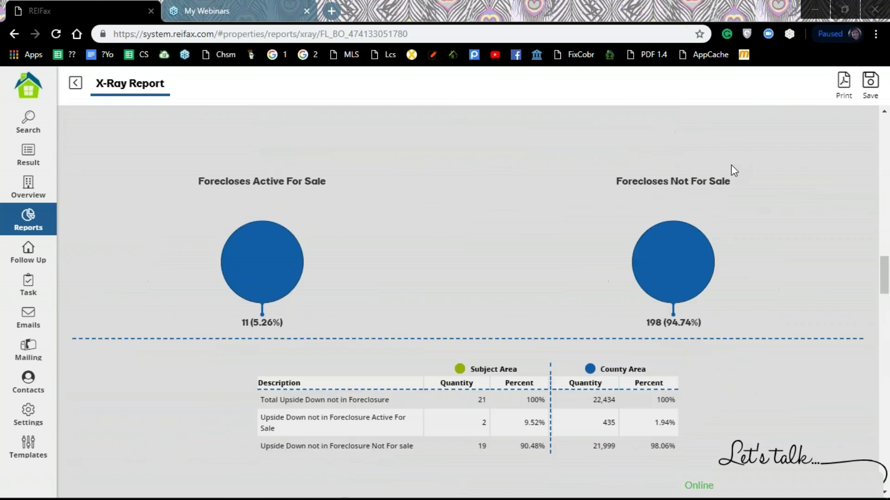
scroll(734, 170, "up", 15)
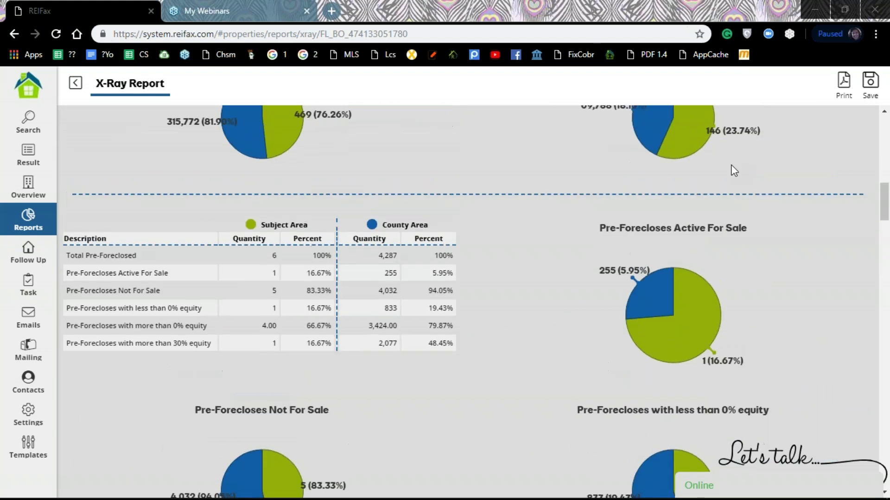
Compare subject area and county figures in the X-Ray report's totals, pre-foreclosed, foreclosed and active-for-sale with 30% equity tables
scroll(734, 170, "up", 8)
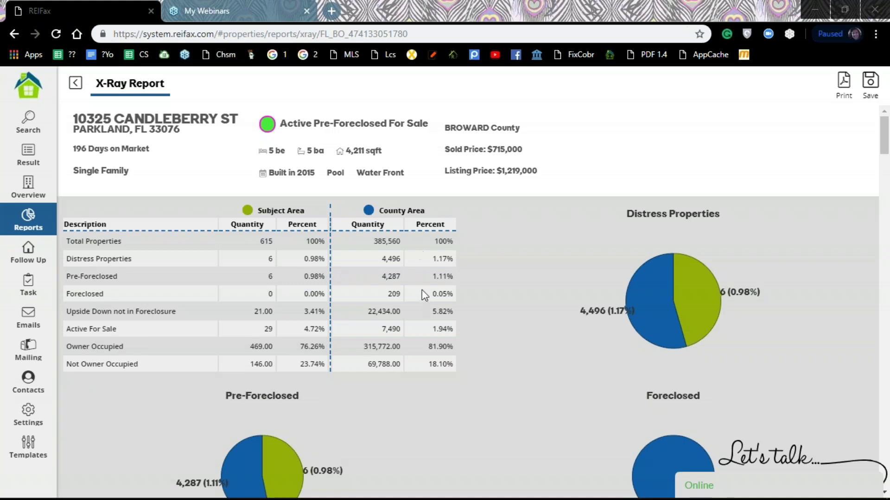
scroll(425, 295, "down", 20)
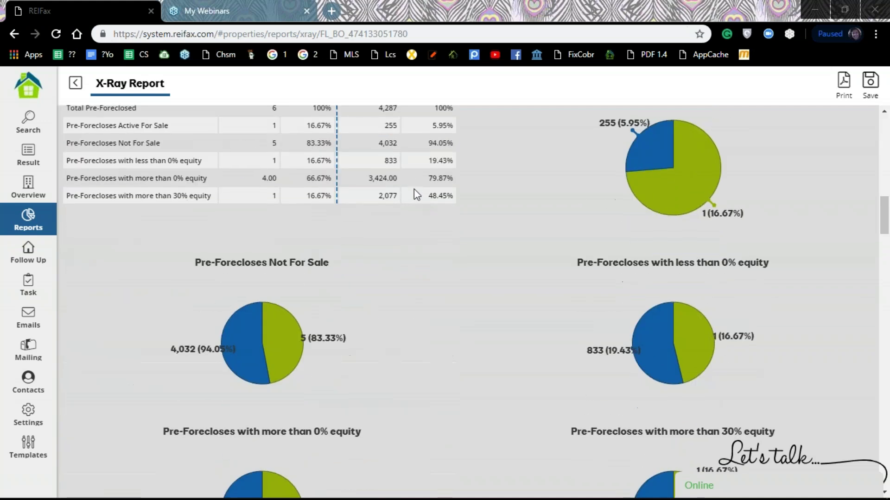
scroll(410, 188, "up", 4)
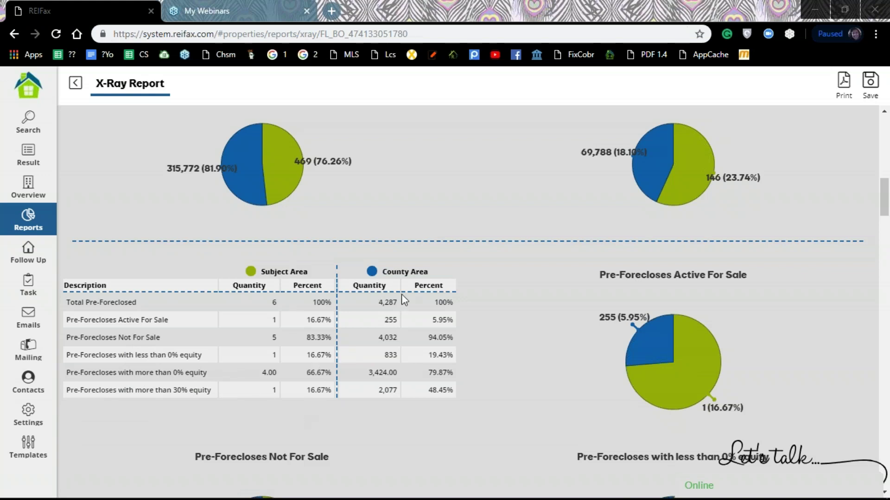
scroll(406, 306, "down", 20)
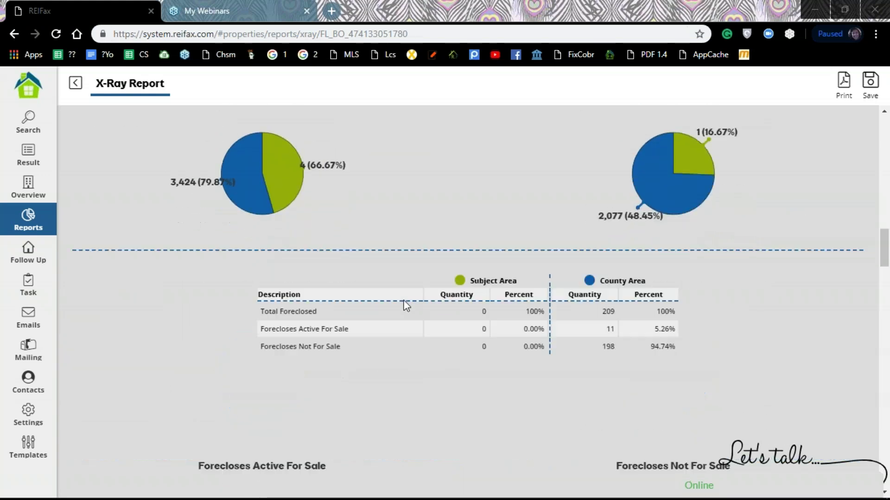
scroll(407, 306, "down", 12)
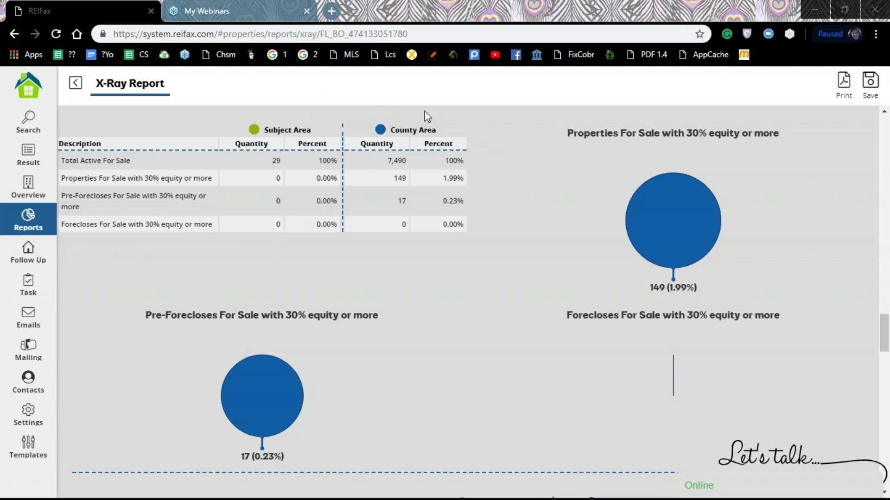
scroll(447, 178, "down", 8)
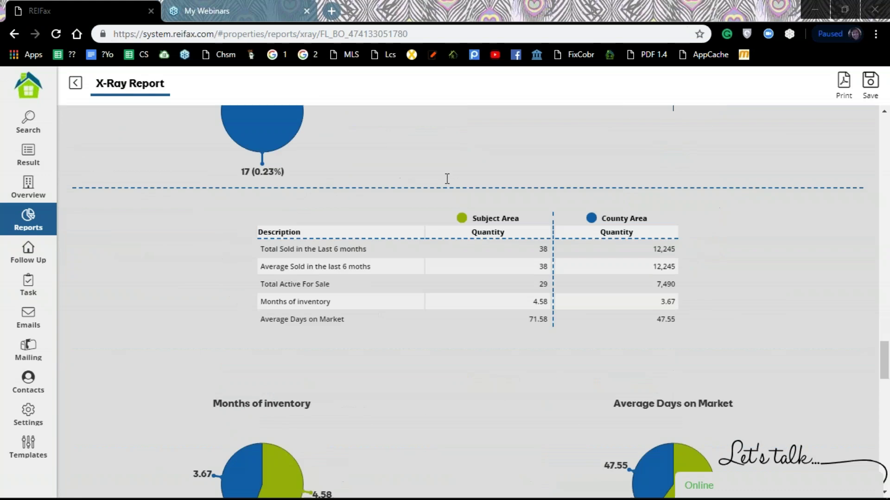
Examine the X-Ray report's months of inventory and average days on market, continuing to the average sold price chart
scroll(447, 178, "down", 1)
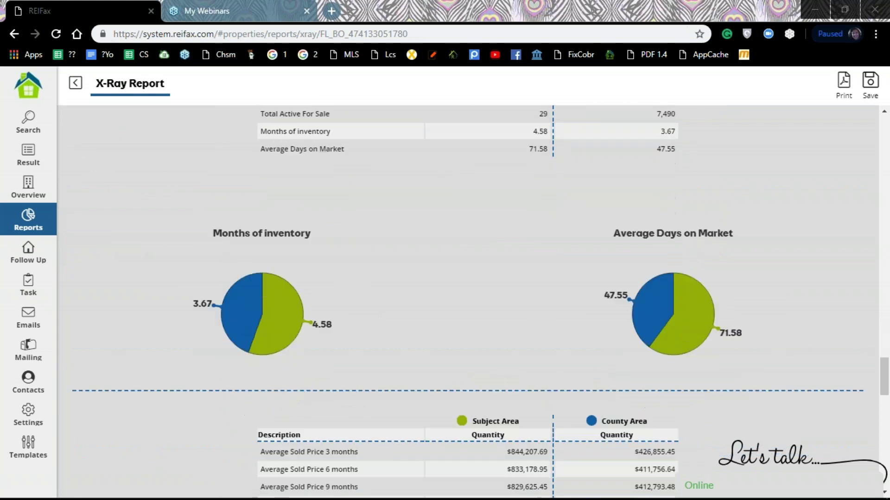
scroll(436, 179, "up", 4)
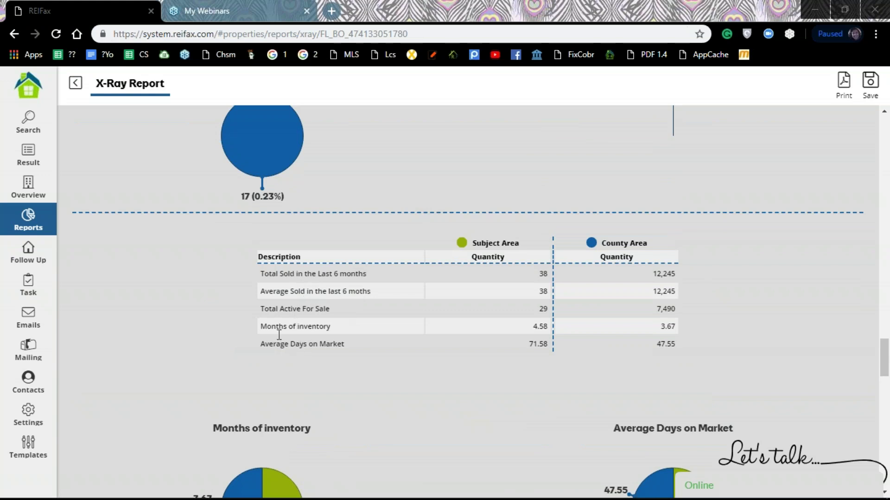
scroll(320, 324, "down", 2)
scroll(329, 282, "down", 2)
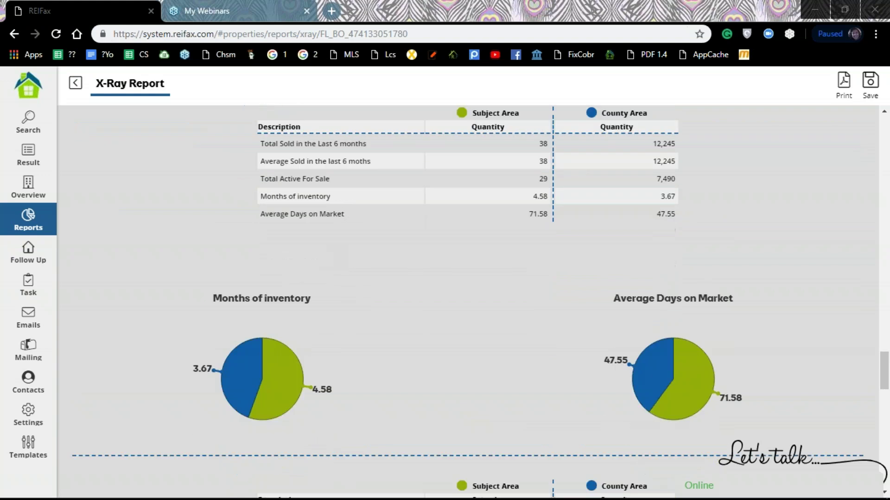
scroll(341, 214, "down", 12)
scroll(340, 217, "up", 12)
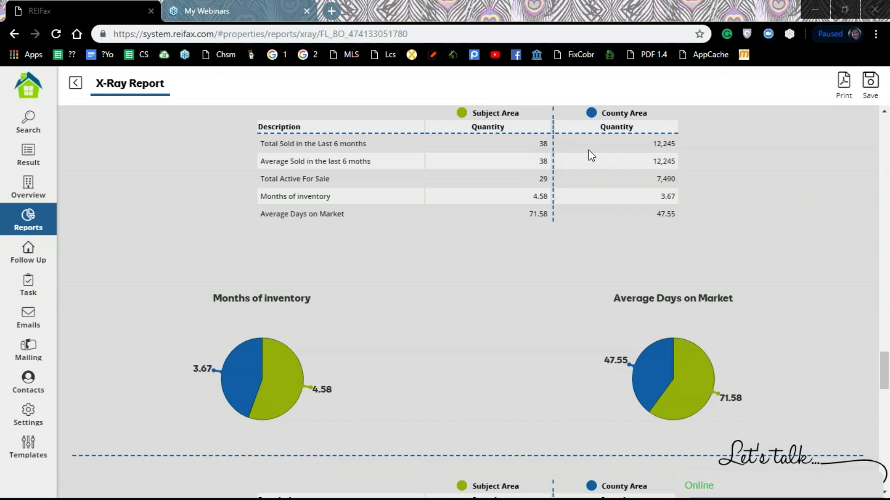
scroll(604, 207, "down", 18)
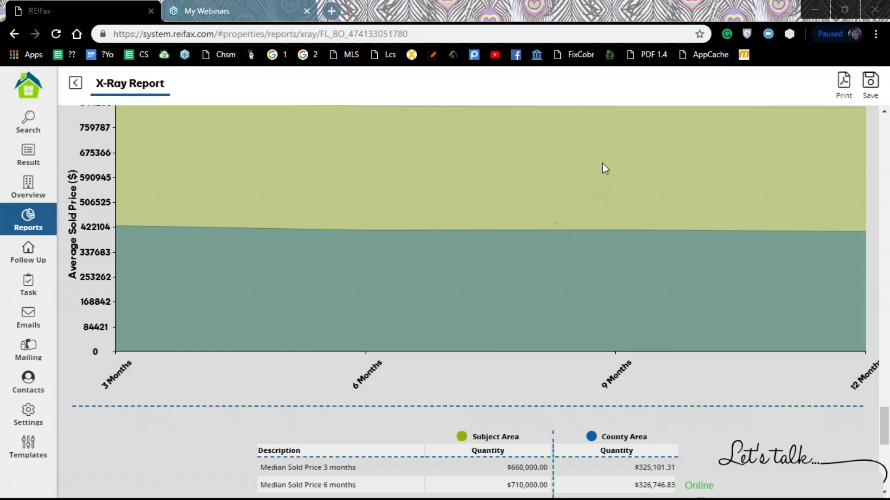
Recheck the totals table at the start of the X-Ray report and return to the property overview
scroll(658, 129, "up", 10)
scroll(658, 134, "up", 10)
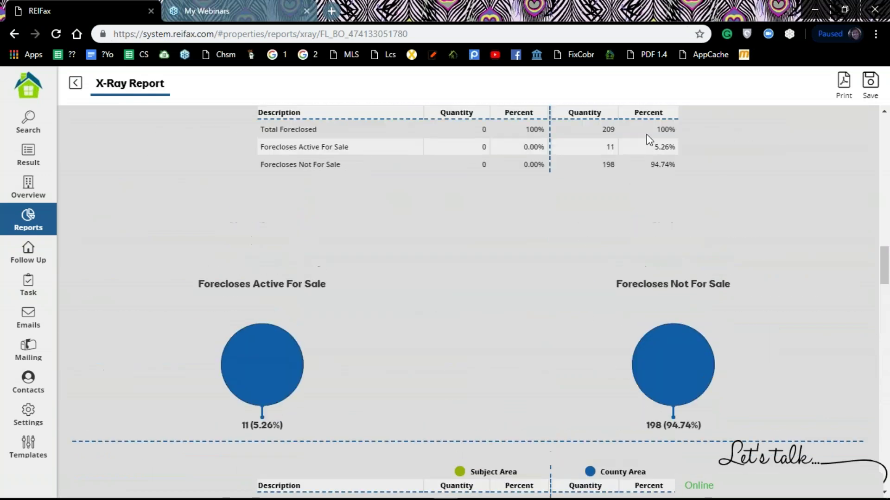
scroll(646, 134, "up", 10)
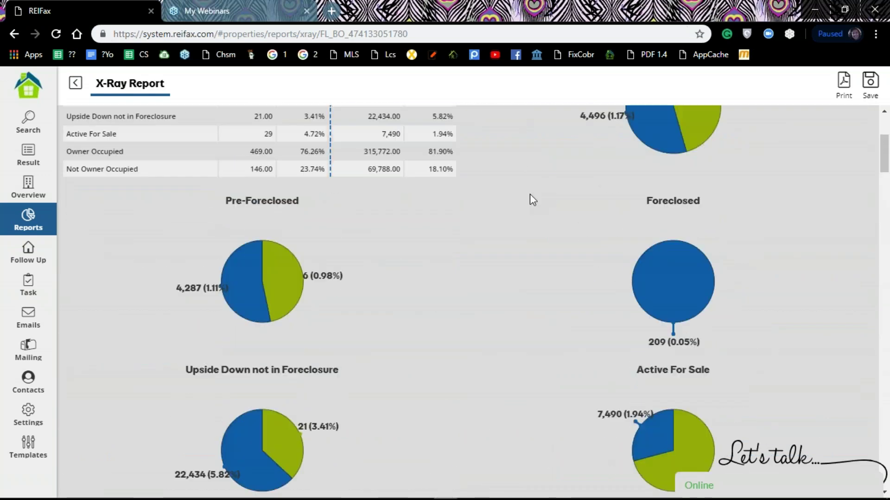
scroll(530, 193, "up", 5)
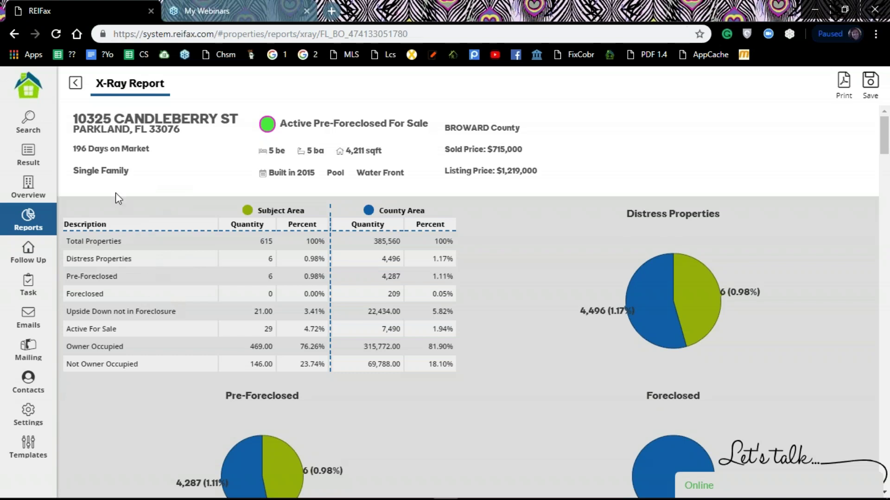
left_click(77, 84)
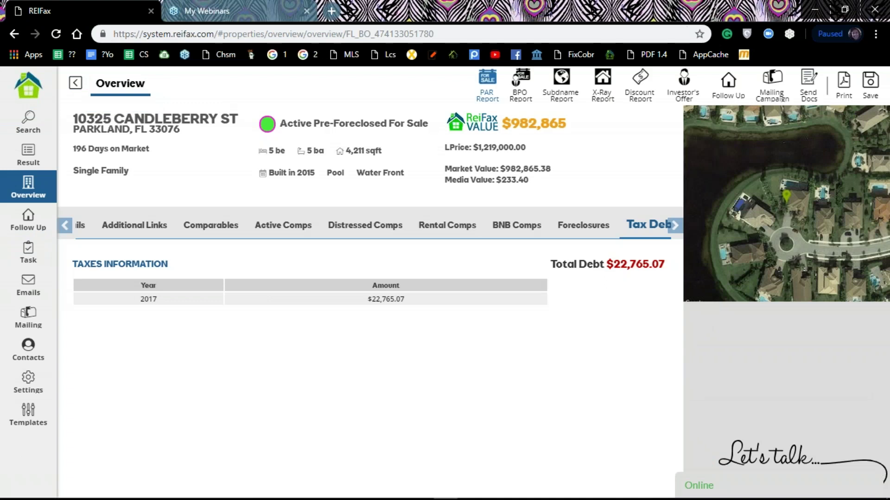
Generate the property's X-Ray report again with a 0.5 mi distance, view its totals and return to the overview
left_click(603, 81)
left_click(559, 278)
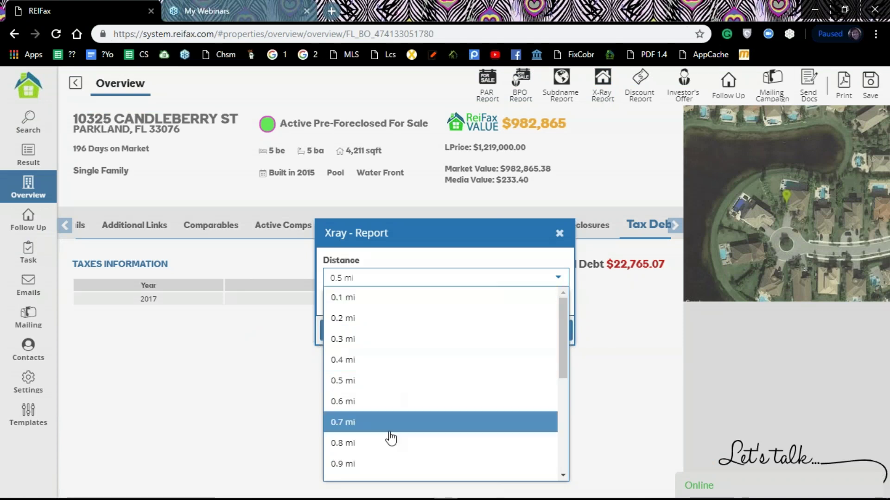
left_click(390, 389)
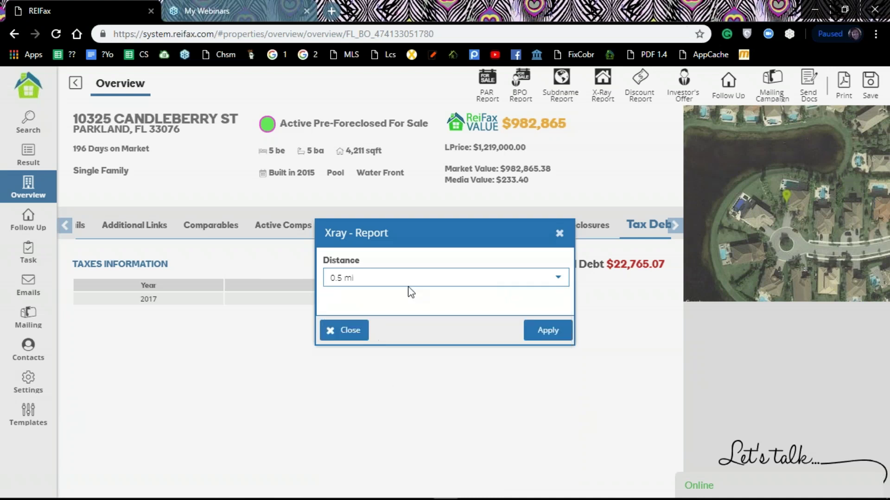
left_click(545, 333)
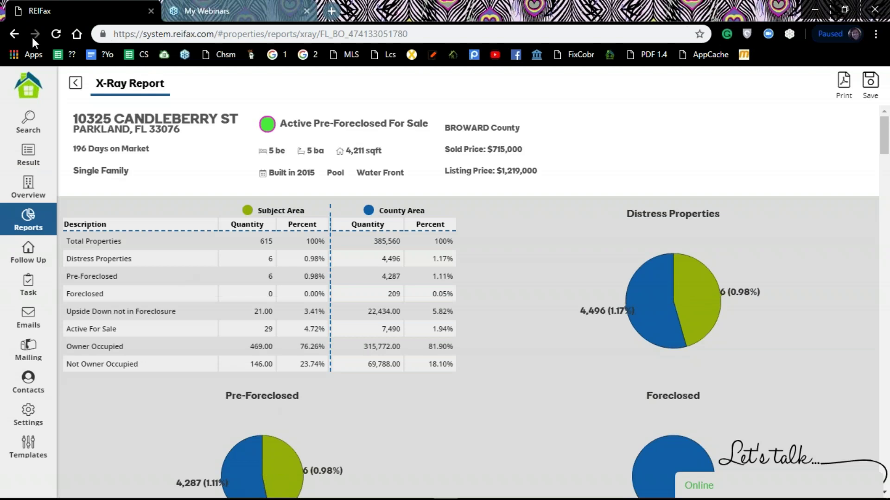
left_click(77, 84)
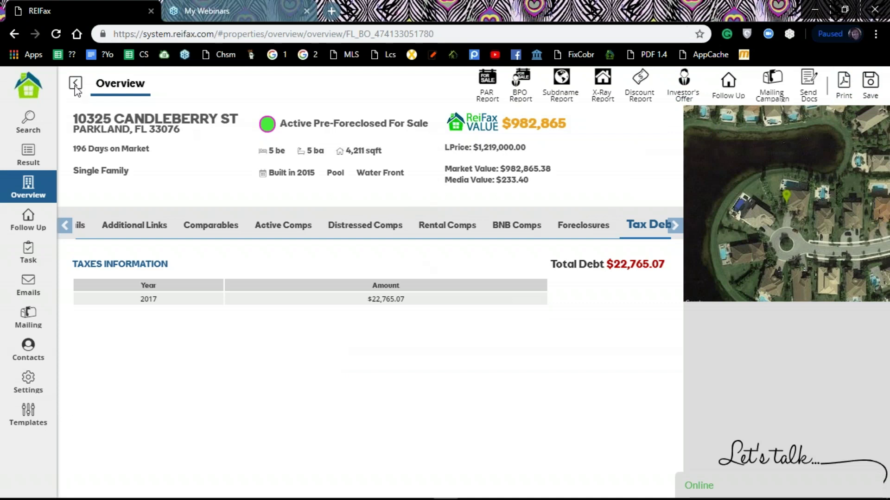
Revisit the search criteria and the result list, and open the overview of the Sunrise property in row 7
left_click(26, 131)
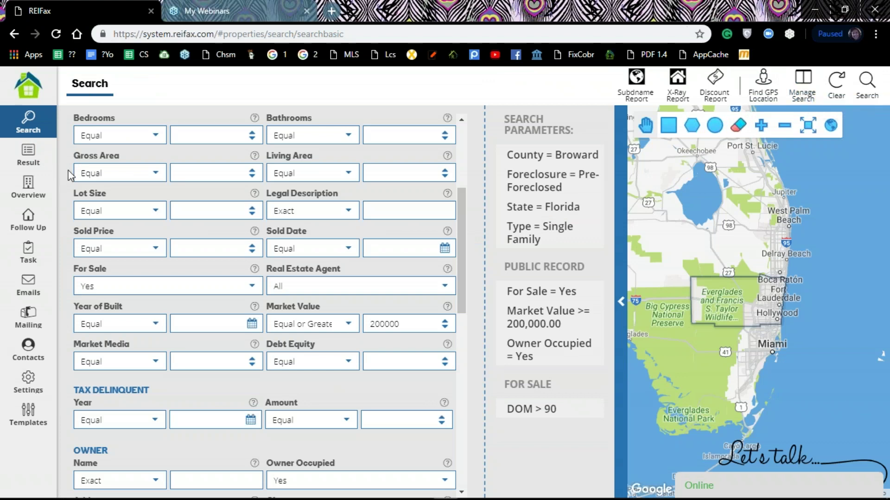
left_click(31, 163)
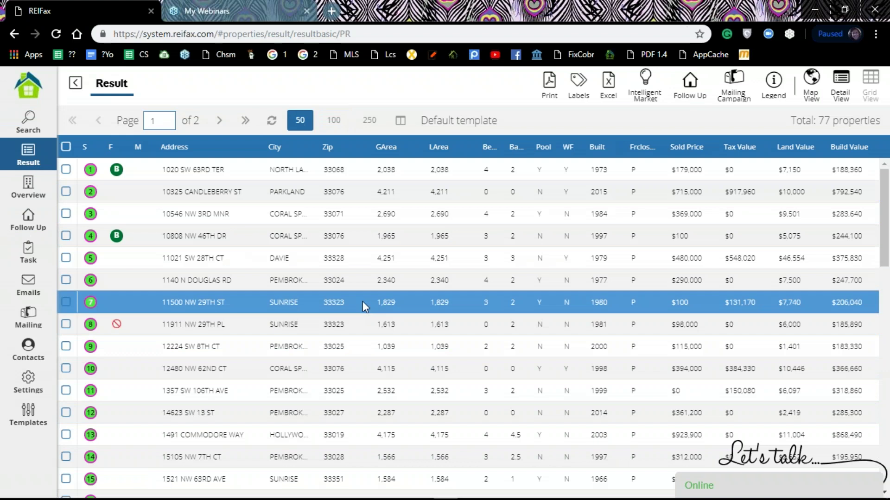
left_click(327, 301)
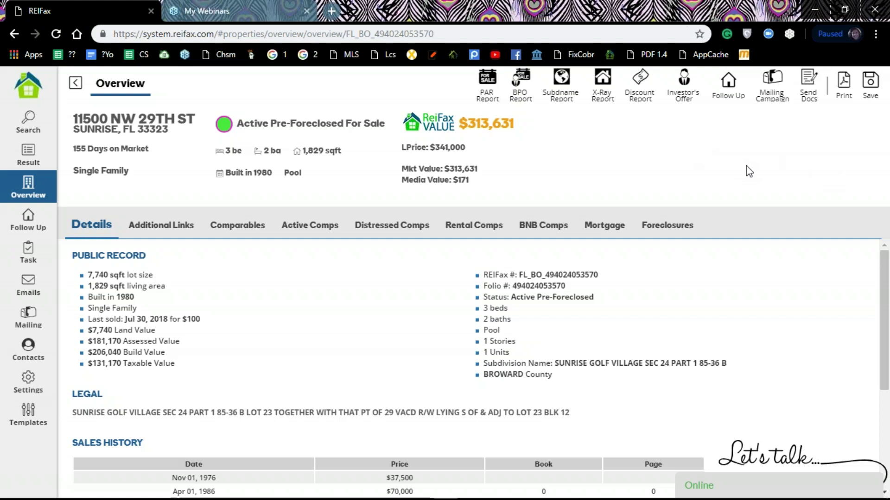
Open the live support chat, go to the account's control panel and close the chat window
left_click(767, 464)
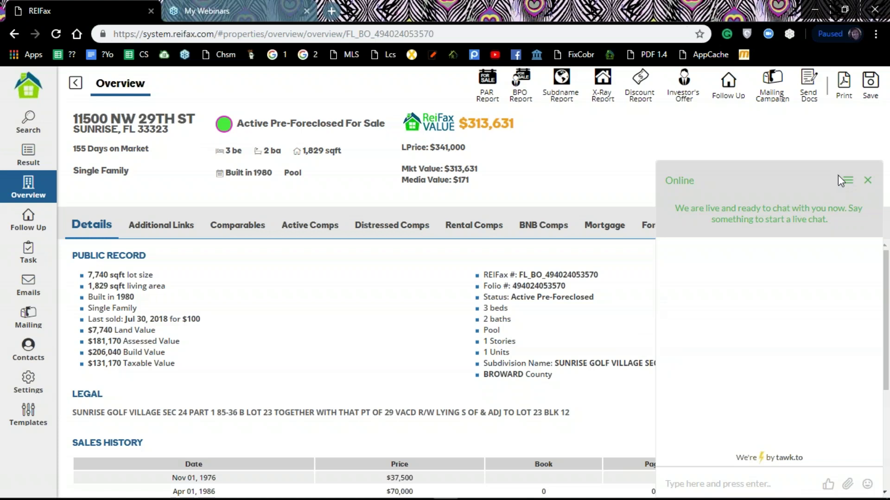
left_click(20, 96)
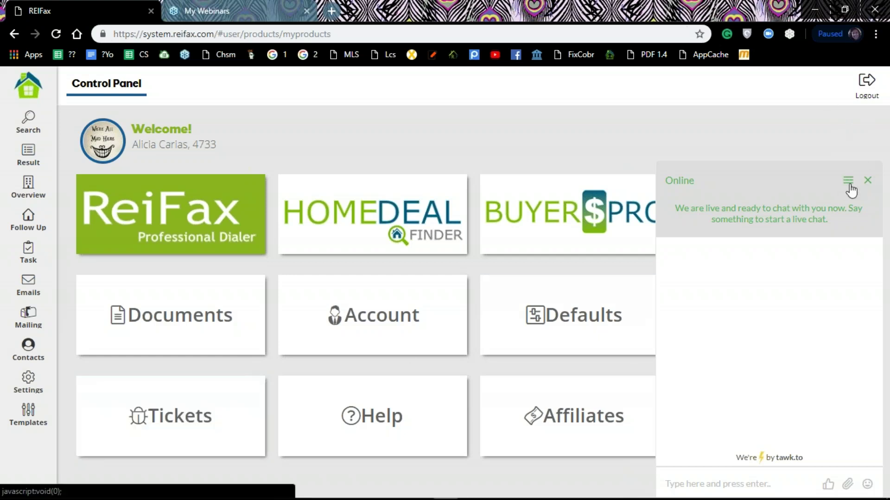
left_click(867, 181)
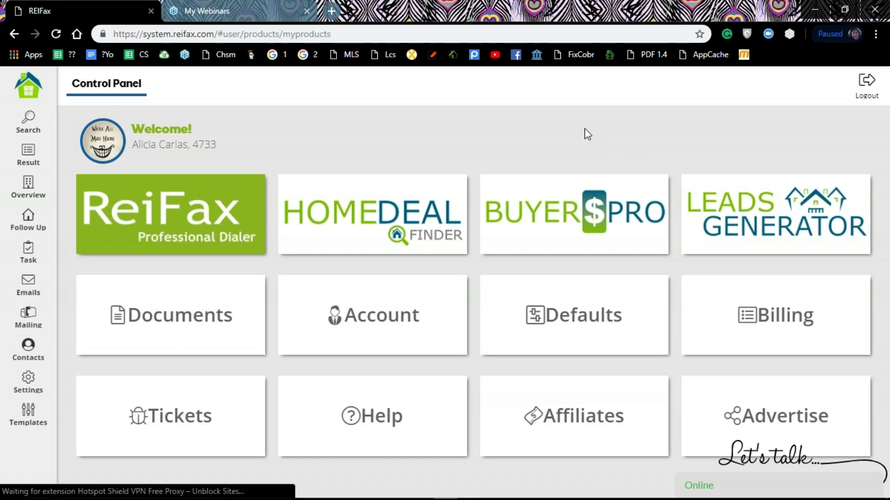
left_click(794, 125)
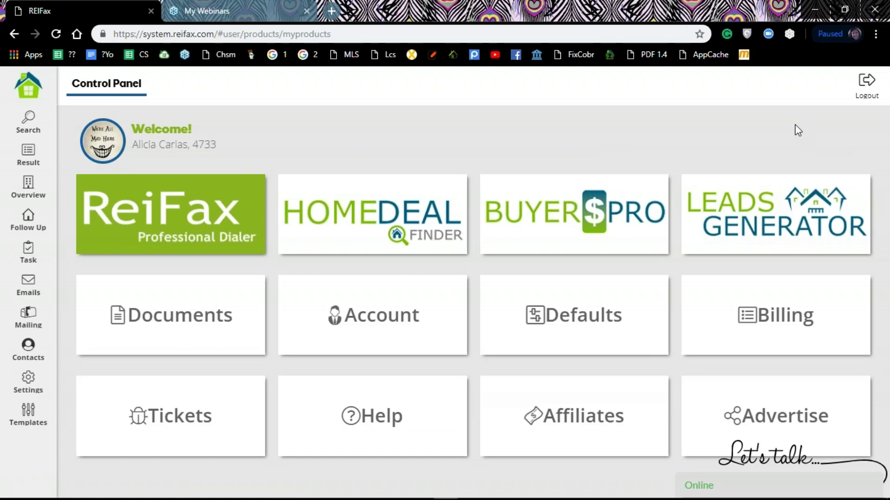